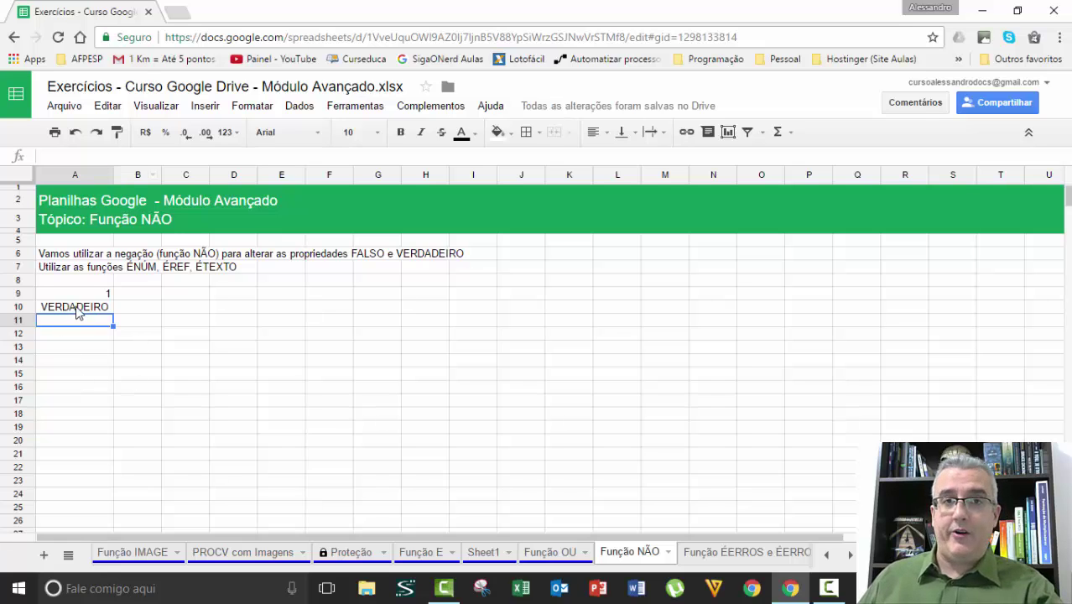
Wrap the comparison in cell A10 in the NÃO function so the formula reads =NÃO(A9>0).
{"action": "left_click", "coordinate": [86, 309]}
{"action": "key", "text": "F2"}
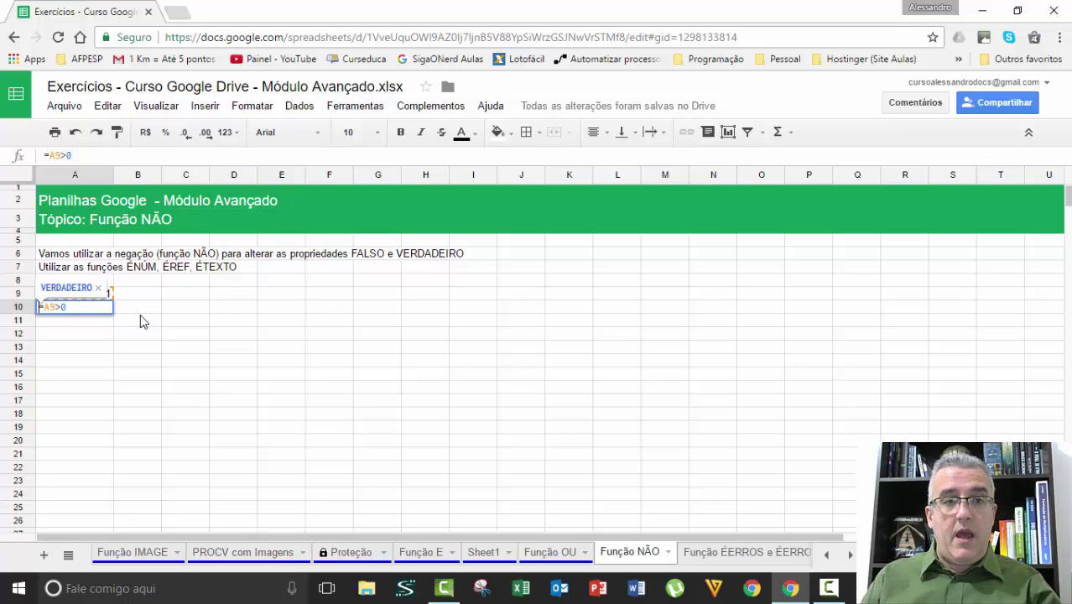
{"action": "key", "text": "Right"}
{"action": "type", "text": "não("}
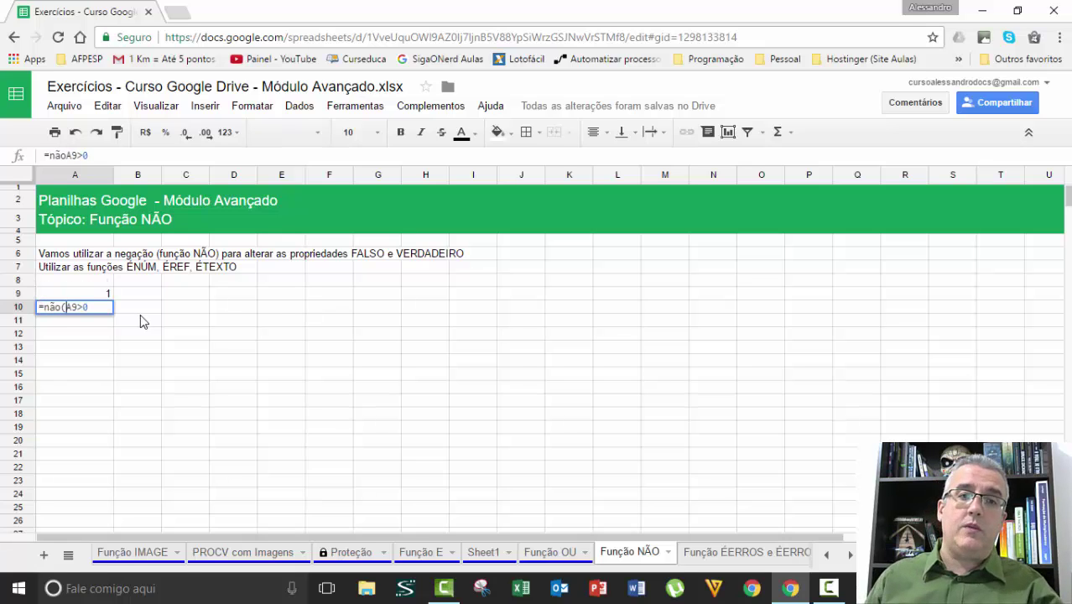
{"action": "key", "text": "End"}
{"action": "type", "text": ")"}
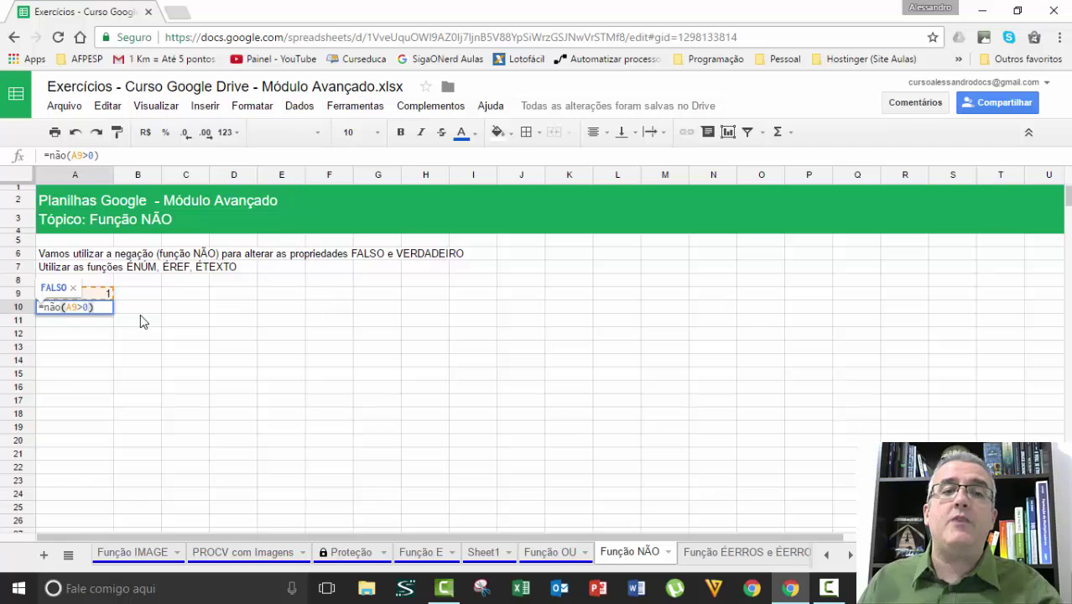
{"action": "key", "text": "Return"}
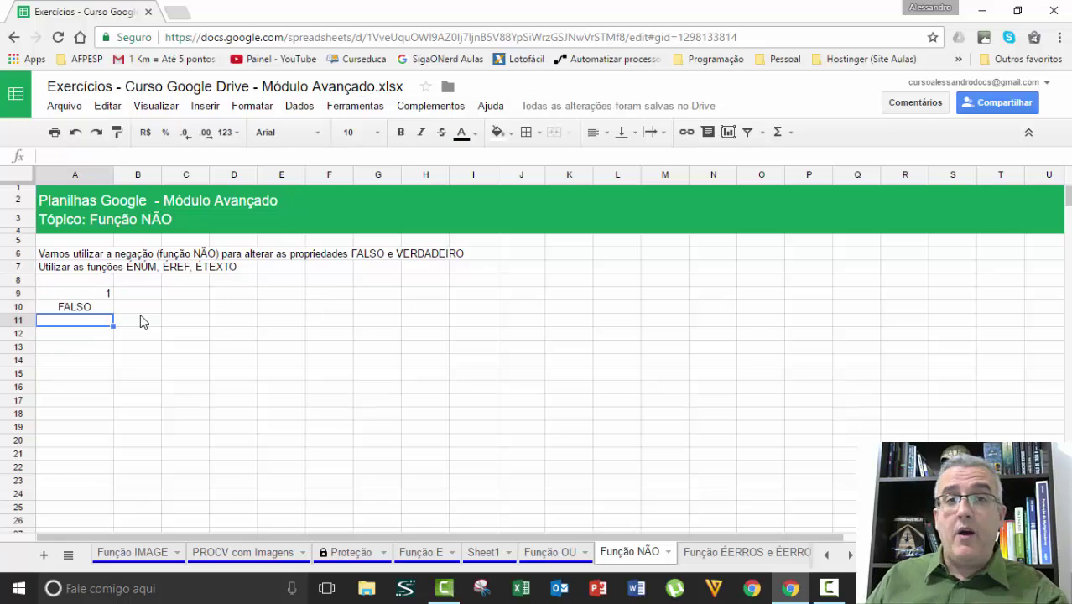
Clear the contents of cells A10 and A9.
{"action": "key", "text": "Up"}
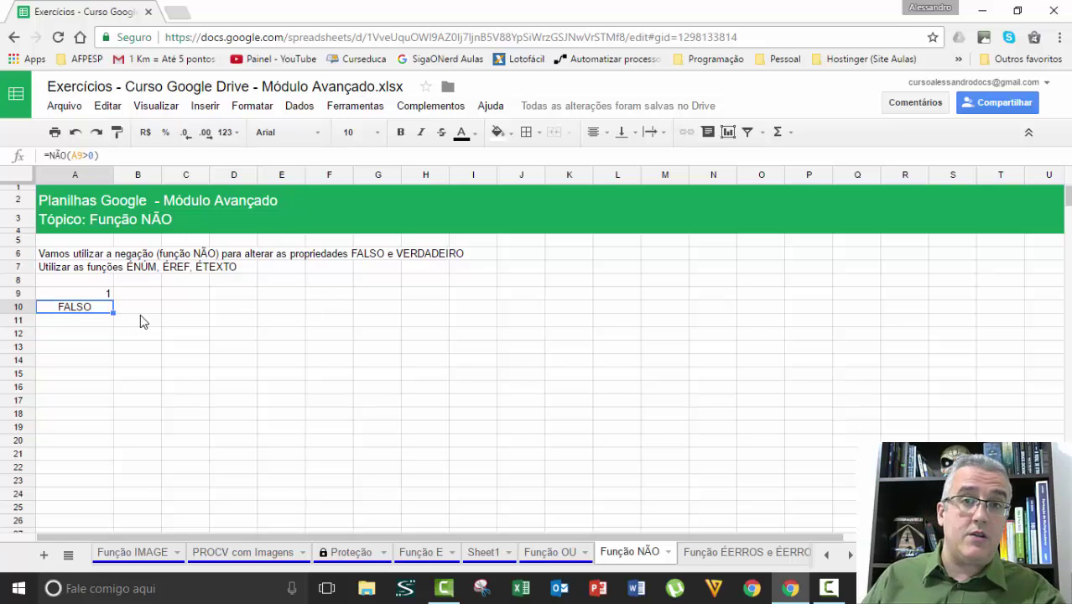
{"action": "key", "text": "Delete"}
{"action": "key", "text": "Up"}
{"action": "key", "text": "Delete"}
{"action": "key", "text": "Down"}
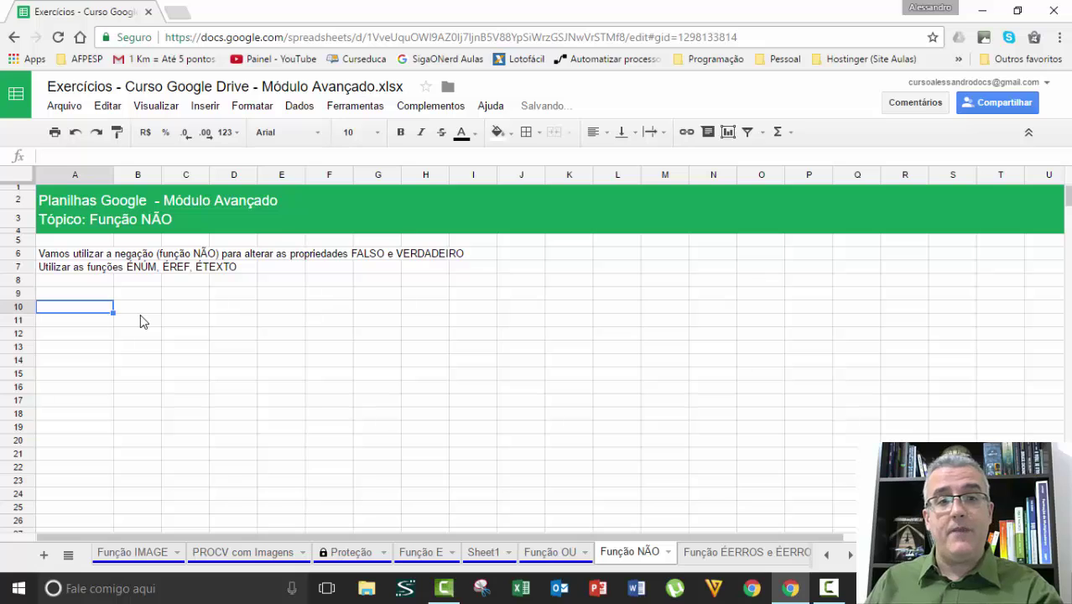
Enter the number 1 in cell A9 and the text a in cell A10.
{"action": "key", "text": "Up"}
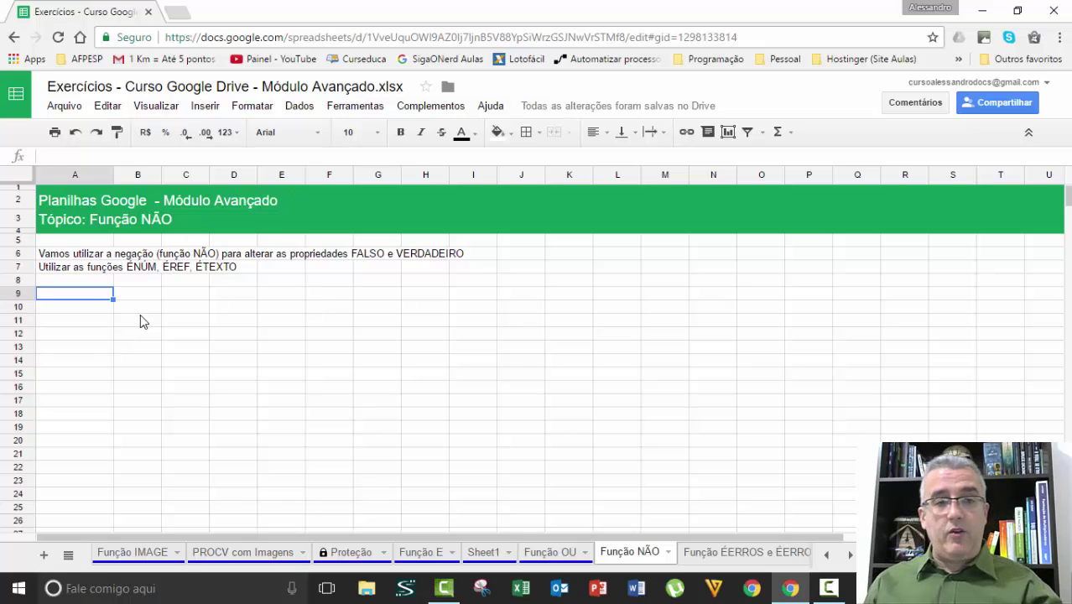
{"action": "type", "text": "1"}
{"action": "key", "text": "Return"}
{"action": "type", "text": "a"}
{"action": "key", "text": "Up"}
{"action": "key", "text": "Right"}
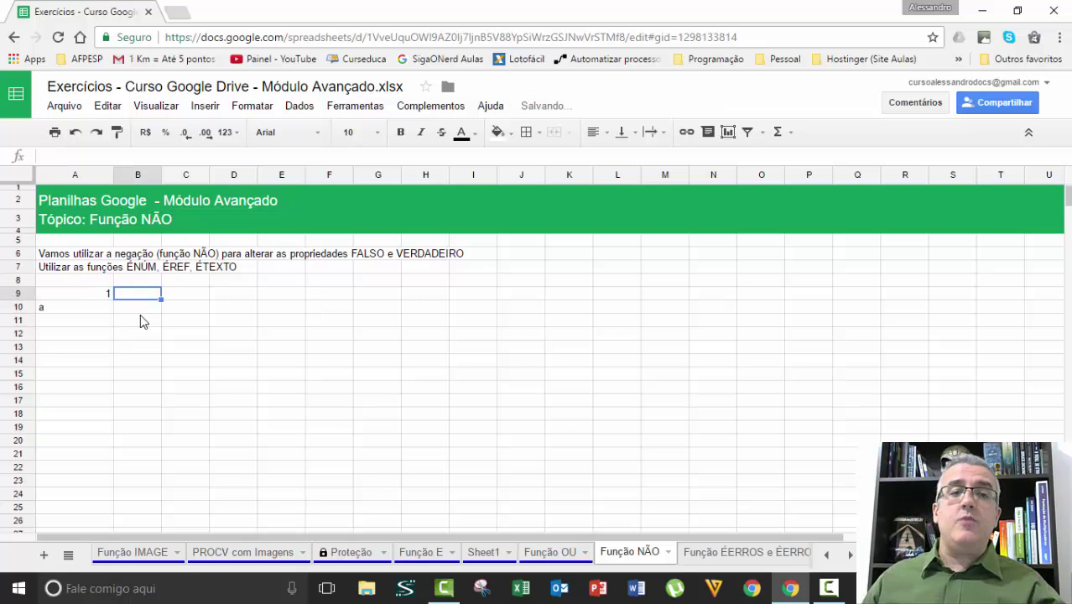
Centre the contents of cells A9 and A10 horizontally.
{"action": "left_click_drag", "start_coordinate": [91, 294], "coordinate": [91, 309]}
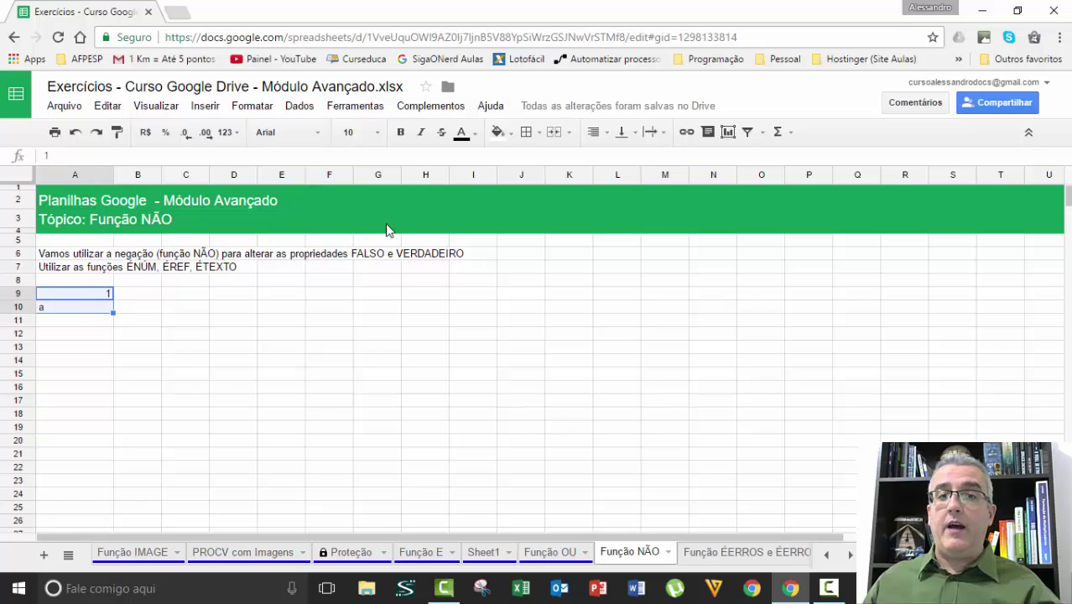
{"action": "left_click", "coordinate": [594, 132]}
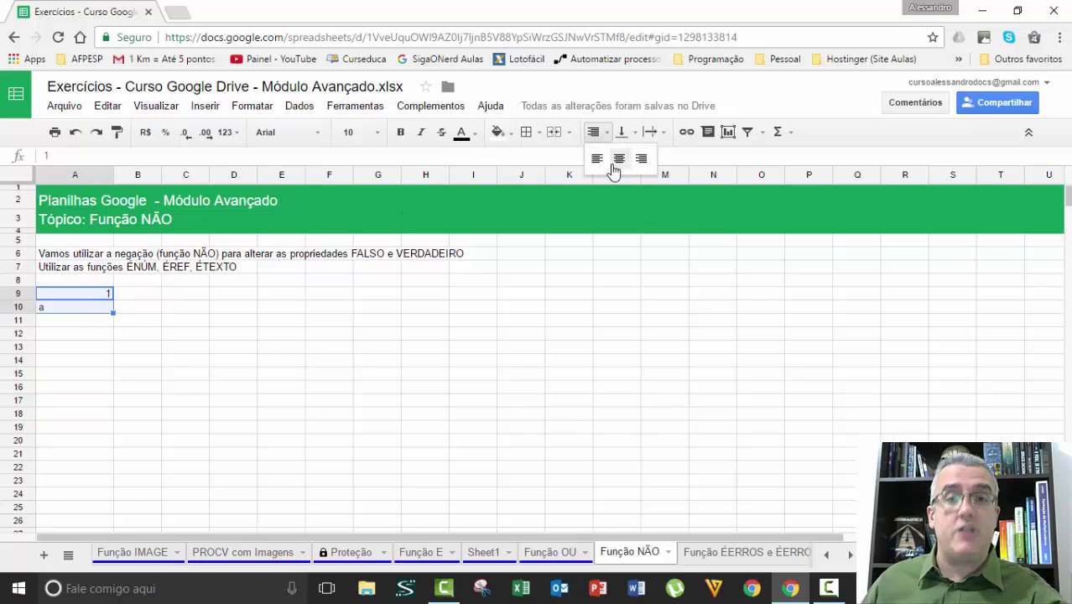
{"action": "left_click", "coordinate": [618, 159]}
Enter a formula in B9 testing whether A9 is a number with ÉNÚM, and widen column B to fit its result.
{"action": "left_click", "coordinate": [160, 297]}
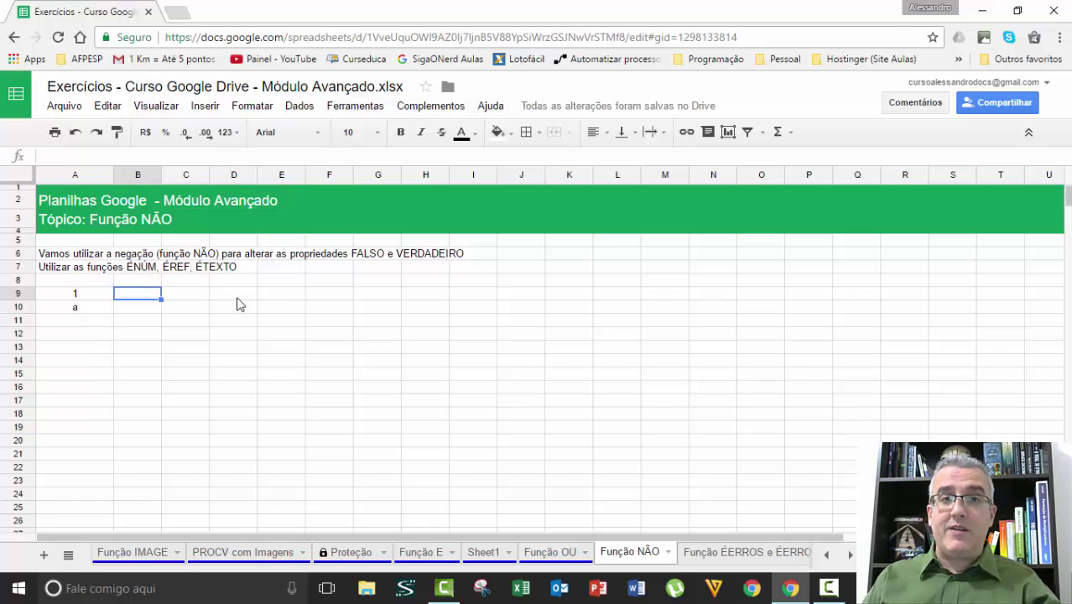
{"action": "type", "text": "=é"}
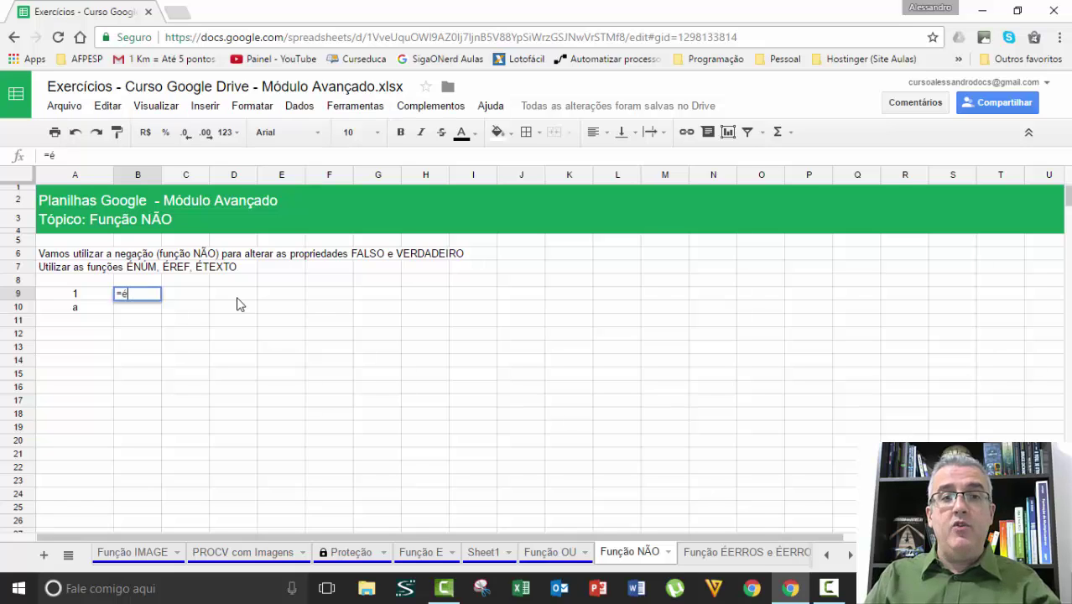
{"action": "type", "text": "núm("}
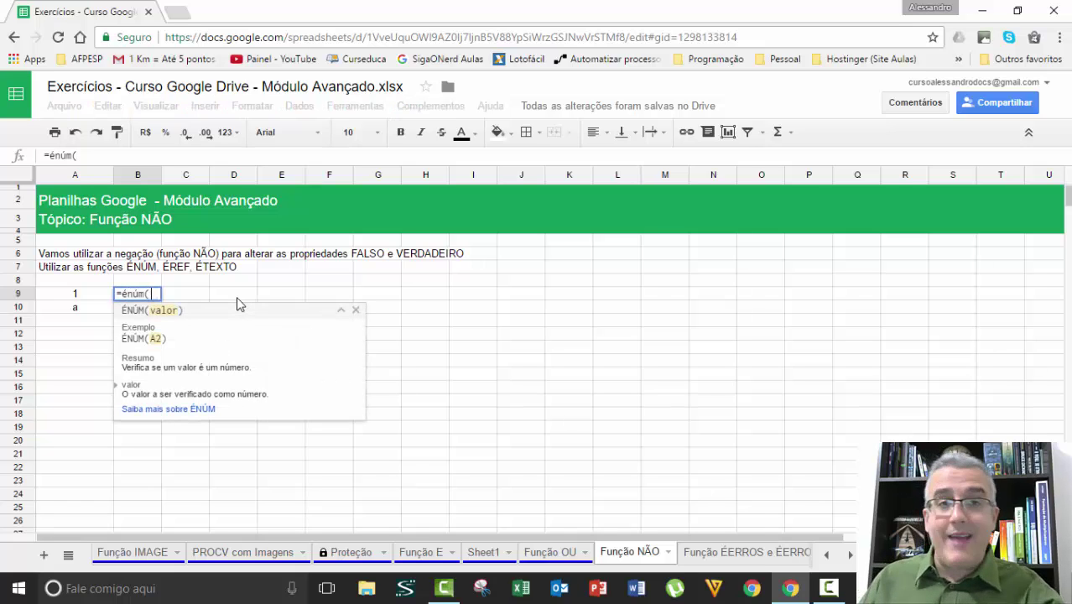
{"action": "key", "text": "Left"}
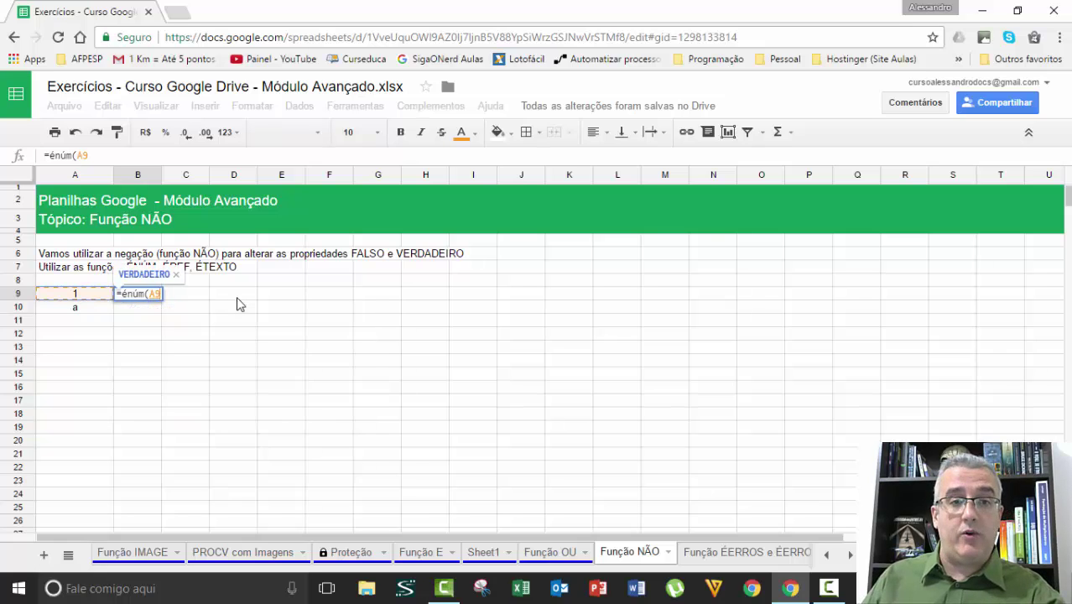
{"action": "key", "text": "Return"}
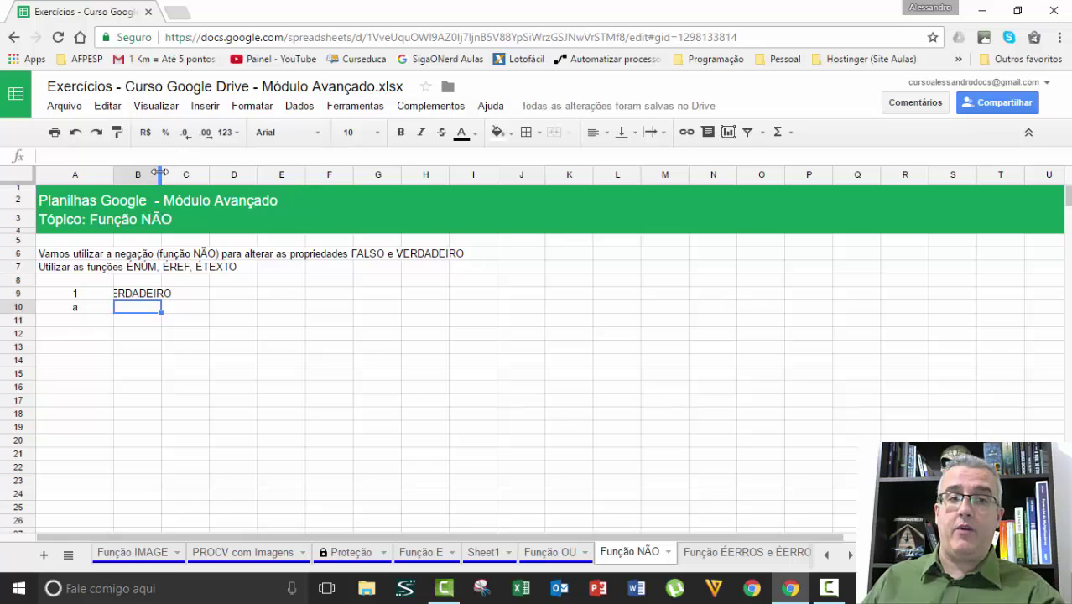
{"action": "left_click_drag", "start_coordinate": [159, 172], "coordinate": [203, 174]}
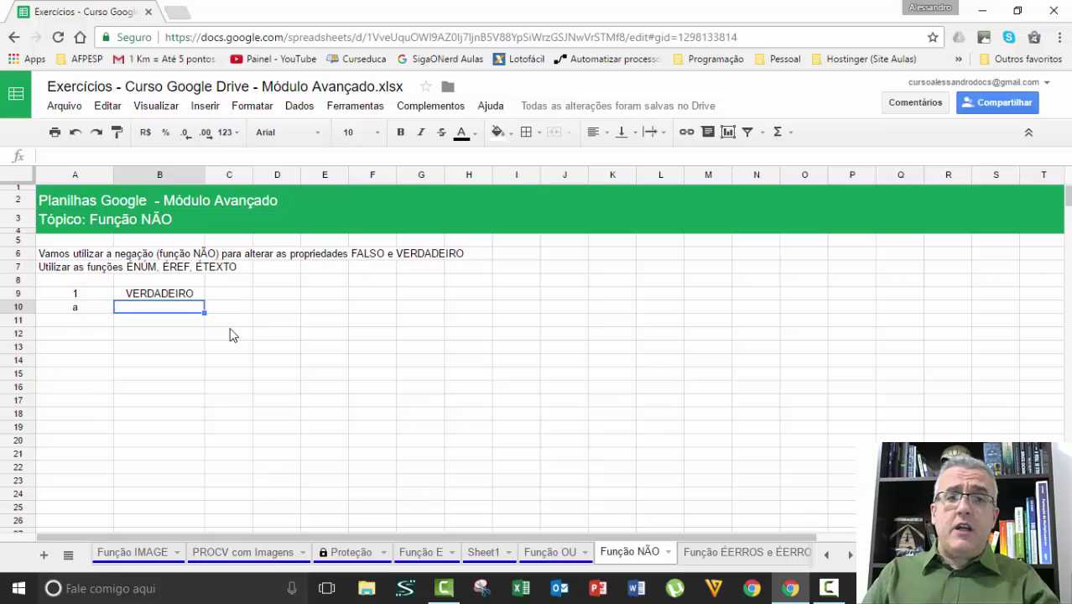
Enter a formula in B10 that tests whether A10 is a number with ÉNÚM.
{"action": "type", "text": "=énúm("}
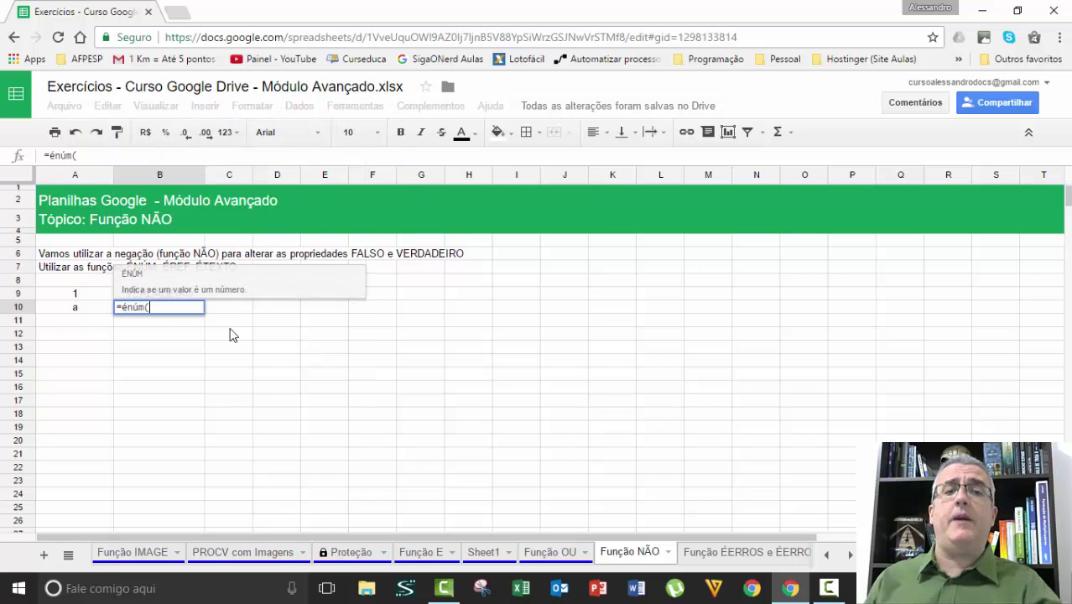
{"action": "key", "text": "Left"}
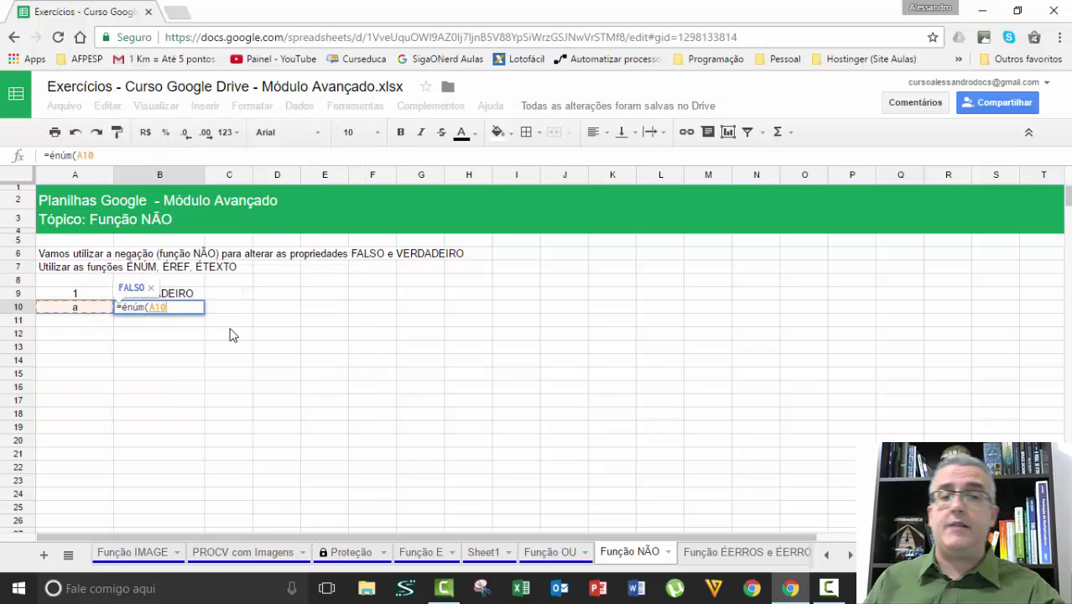
{"action": "key", "text": "Return"}
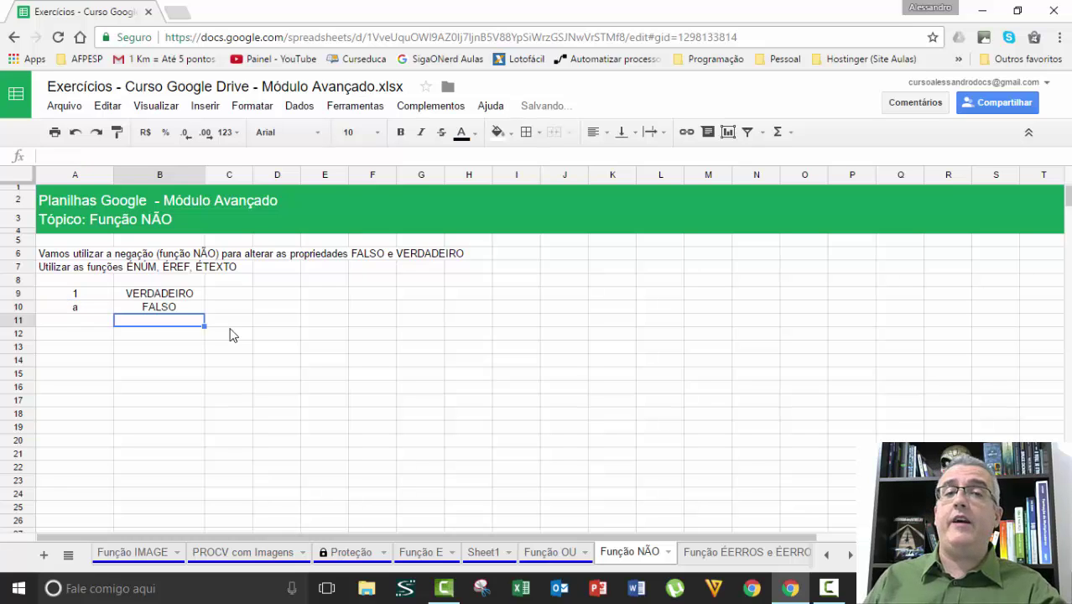
Enter the text a in cell A11 as a further test value.
{"action": "key", "text": "Up"}
{"action": "key", "text": "Left"}
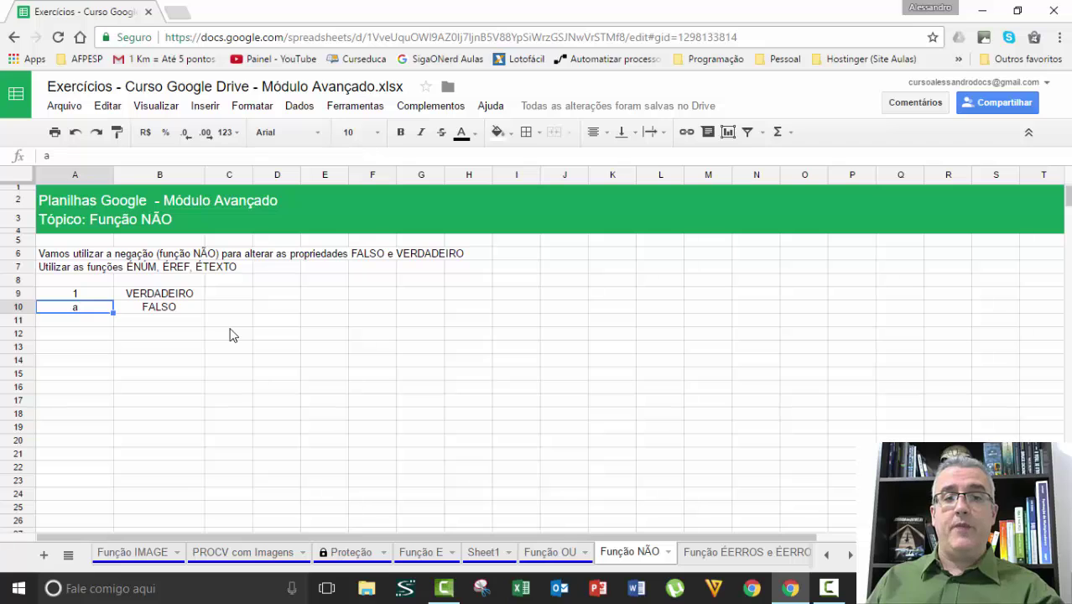
{"action": "key", "text": "Down"}
{"action": "type", "text": "a"}
{"action": "key", "text": "Tab"}
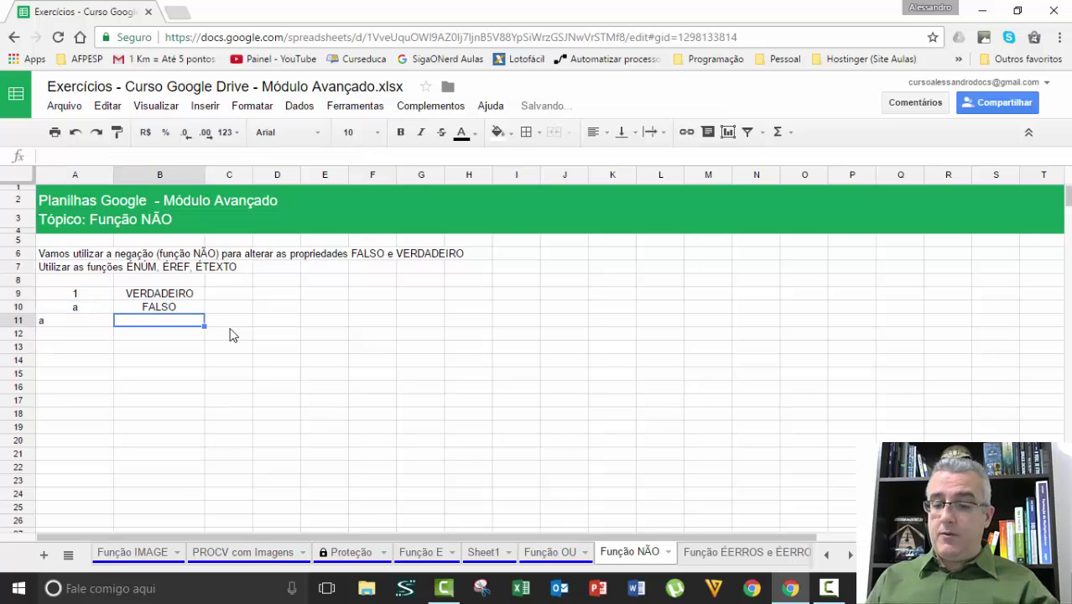
Enter the negated number test =NÃO(ÉNÚM(A11)) in cell B11.
{"action": "type", "text": "=não("}
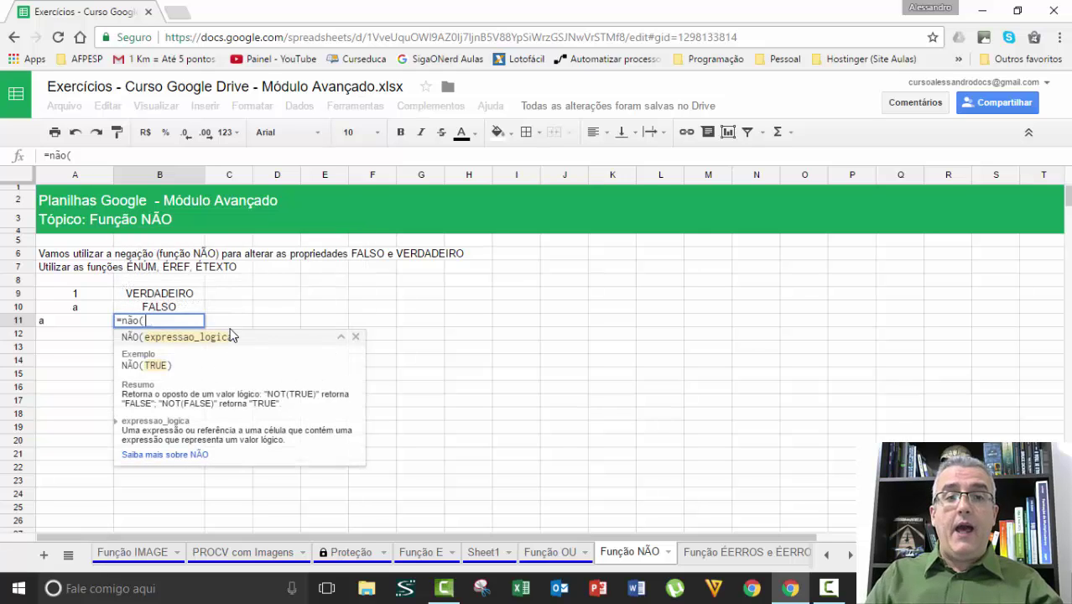
{"action": "type", "text": "énum("}
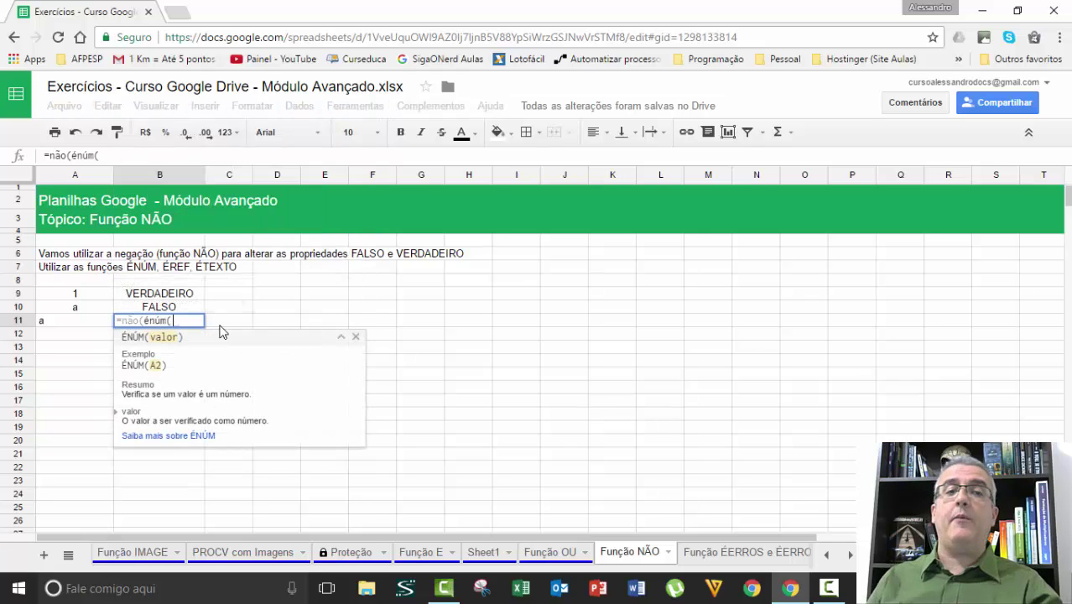
{"action": "left_click", "coordinate": [71, 326]}
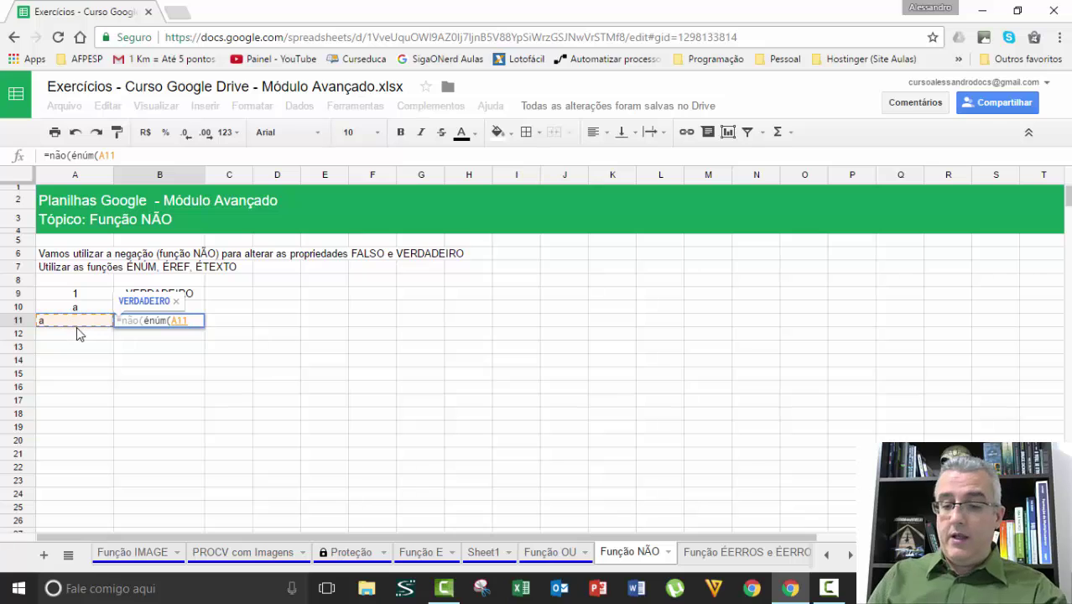
{"action": "type", "text": "))"}
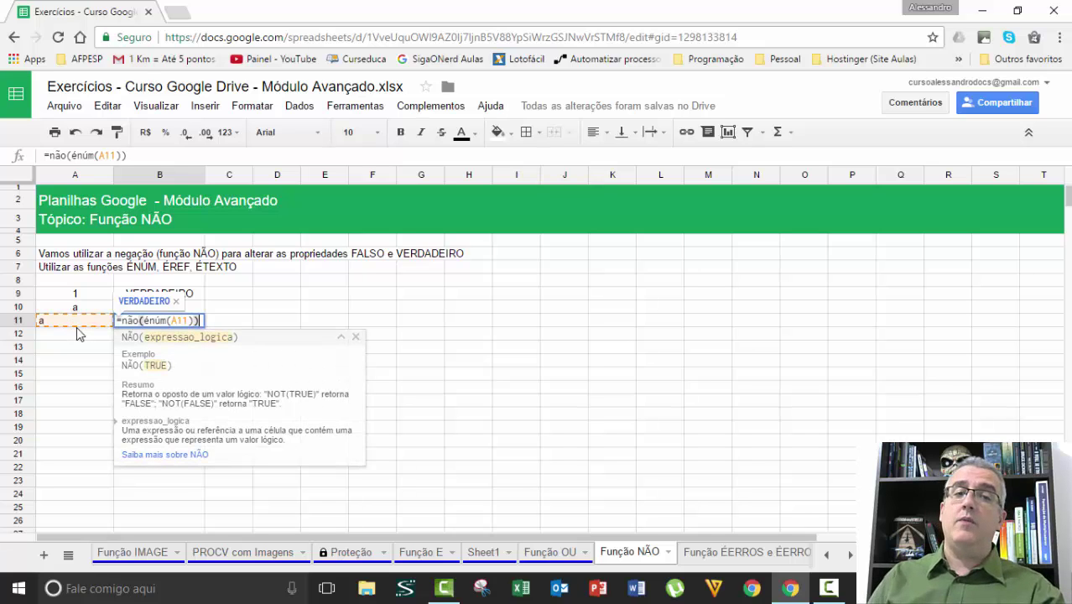
{"action": "key", "text": "Return"}
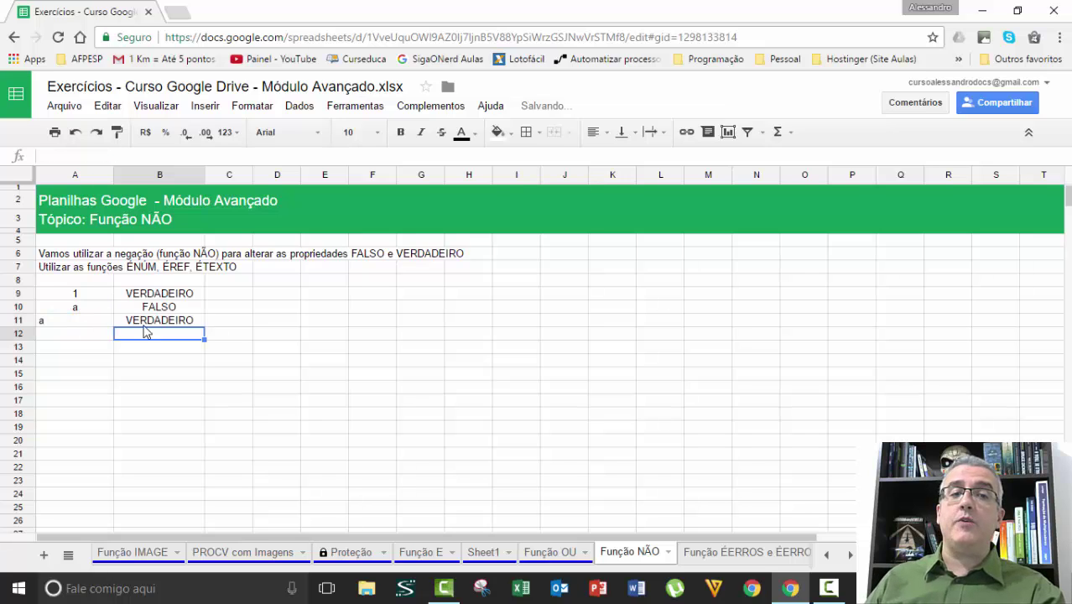
Centre the content of cell A11 horizontally.
{"action": "left_click", "coordinate": [71, 323]}
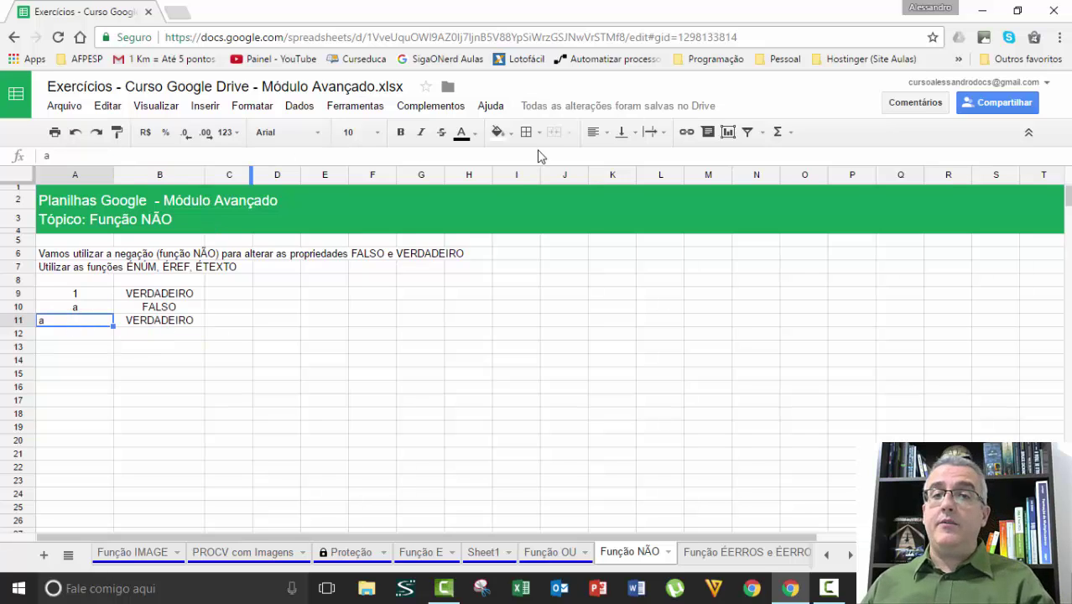
{"action": "left_click", "coordinate": [595, 138]}
{"action": "left_click", "coordinate": [619, 157]}
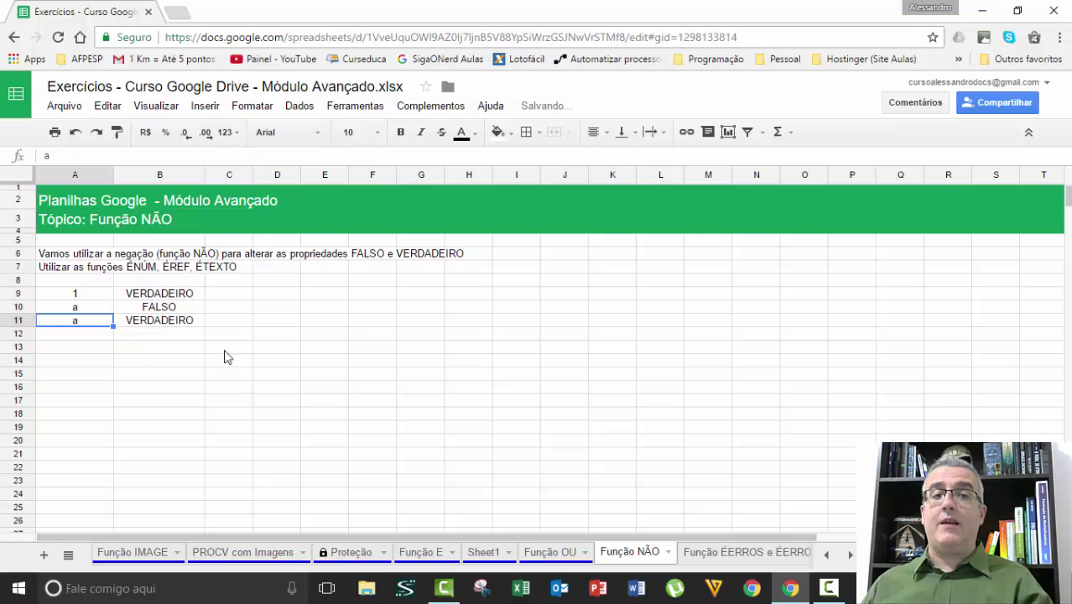
Enter =SE(NÃO(ÉNÚM(A11));"Tem uma letra na célula";"Tem um número") in cell B13.
{"action": "left_click", "coordinate": [231, 329]}
{"action": "left_click", "coordinate": [225, 324]}
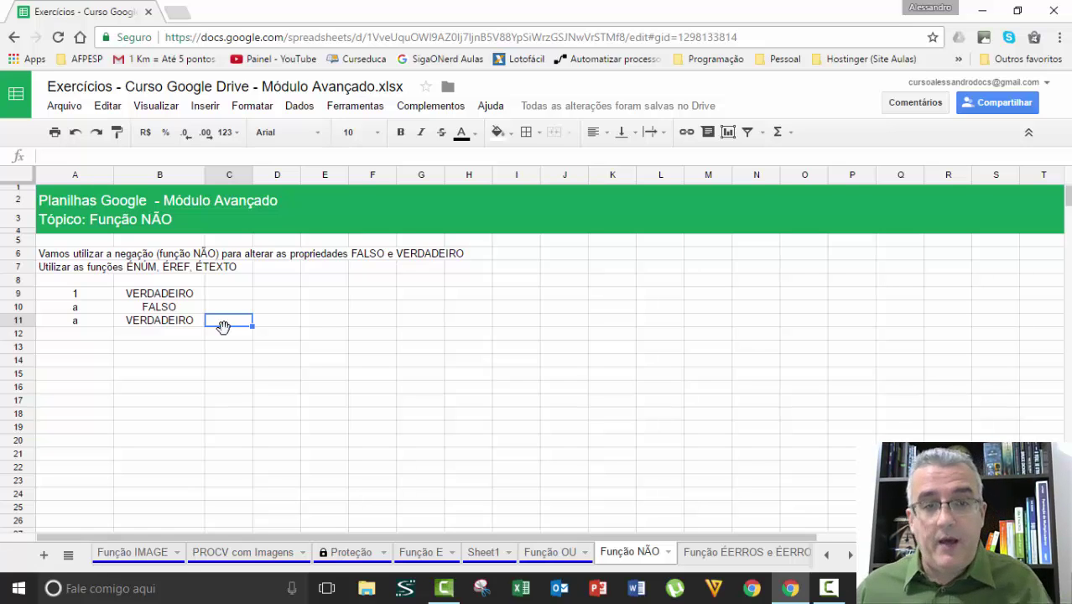
{"action": "key", "text": "Left"}
{"action": "key", "text": "Down"}
{"action": "key", "text": "Down"}
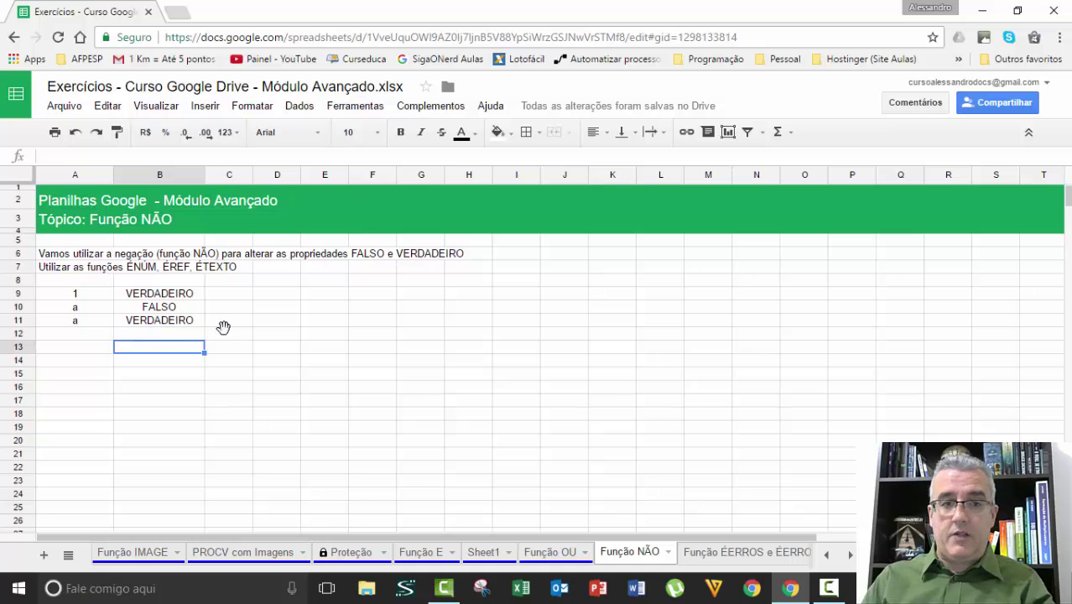
{"action": "type", "text": "=se("}
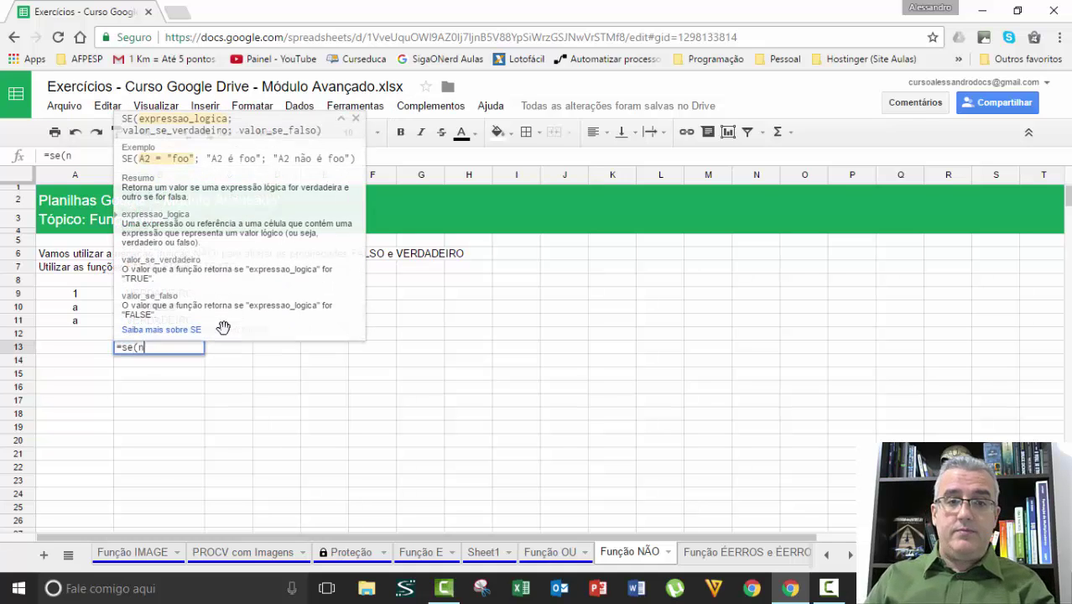
{"action": "type", "text": "não("}
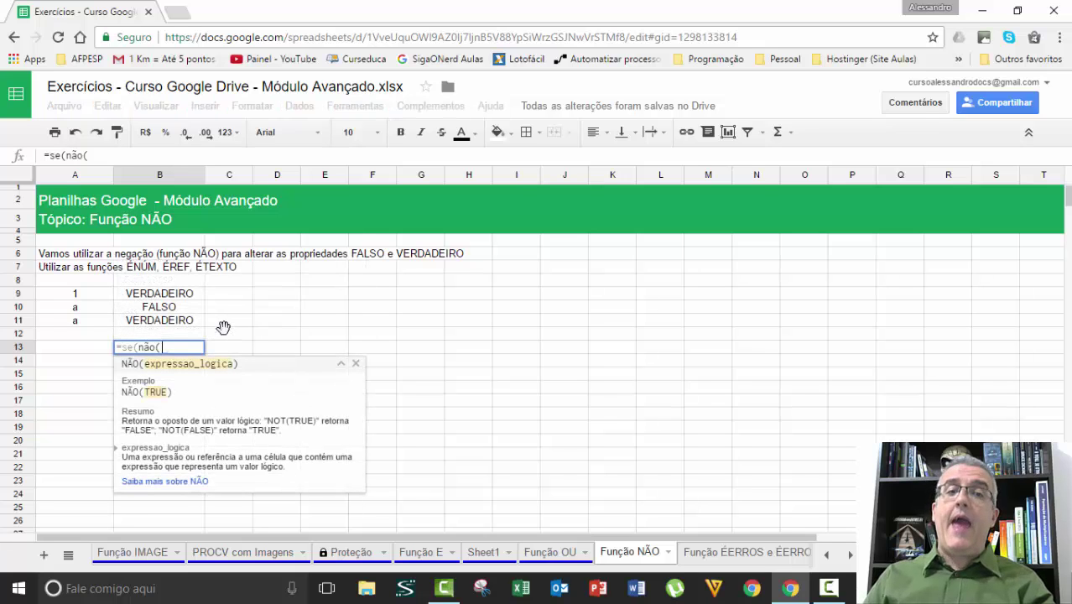
{"action": "type", "text": "énúm("}
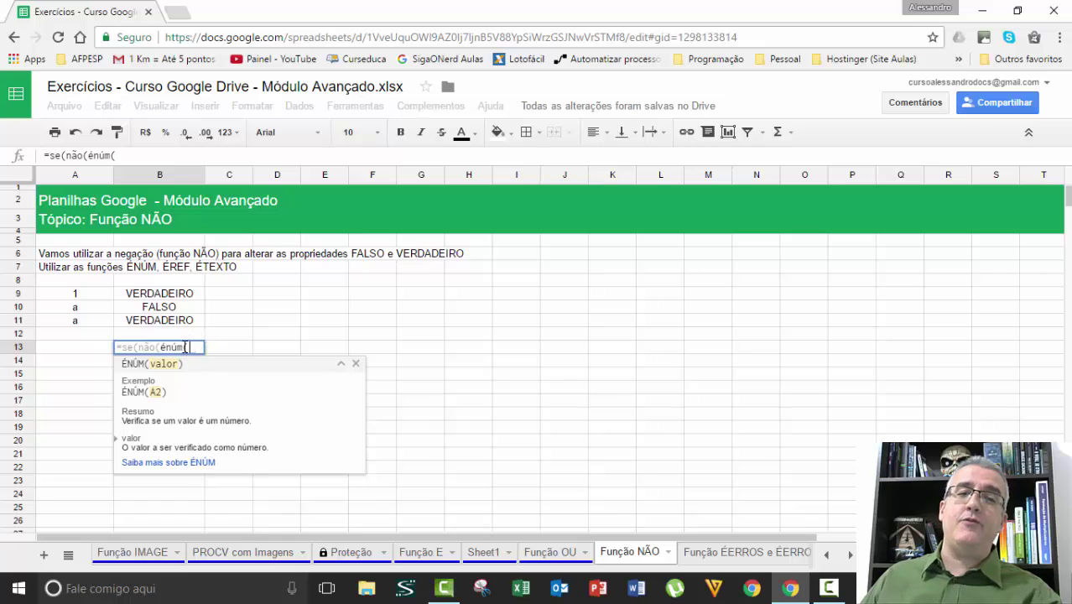
{"action": "left_click", "coordinate": [78, 324]}
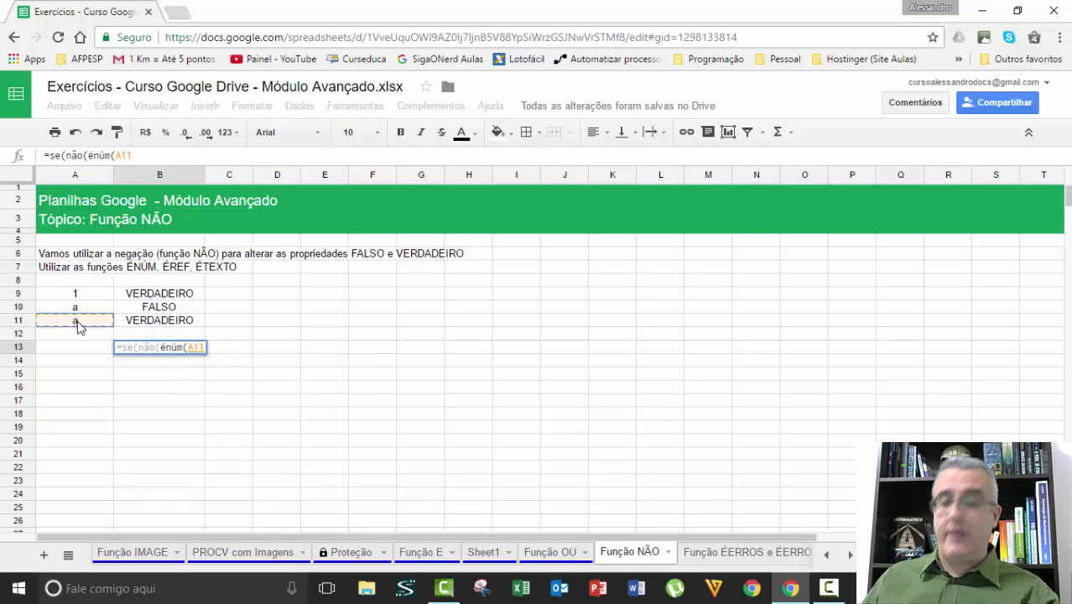
{"action": "type", "text": ")"}
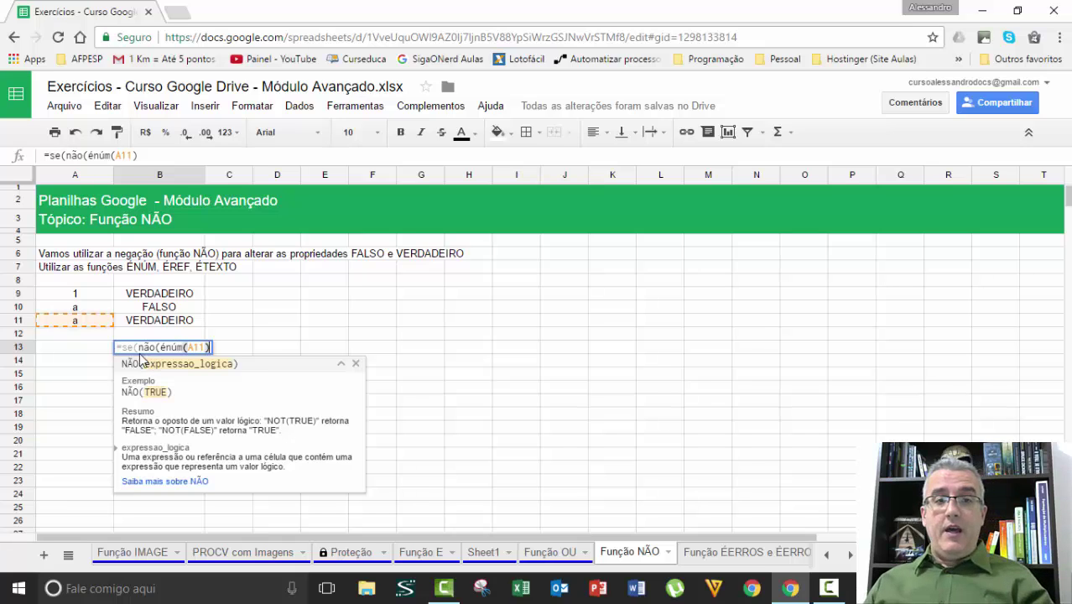
{"action": "type", "text": ")"}
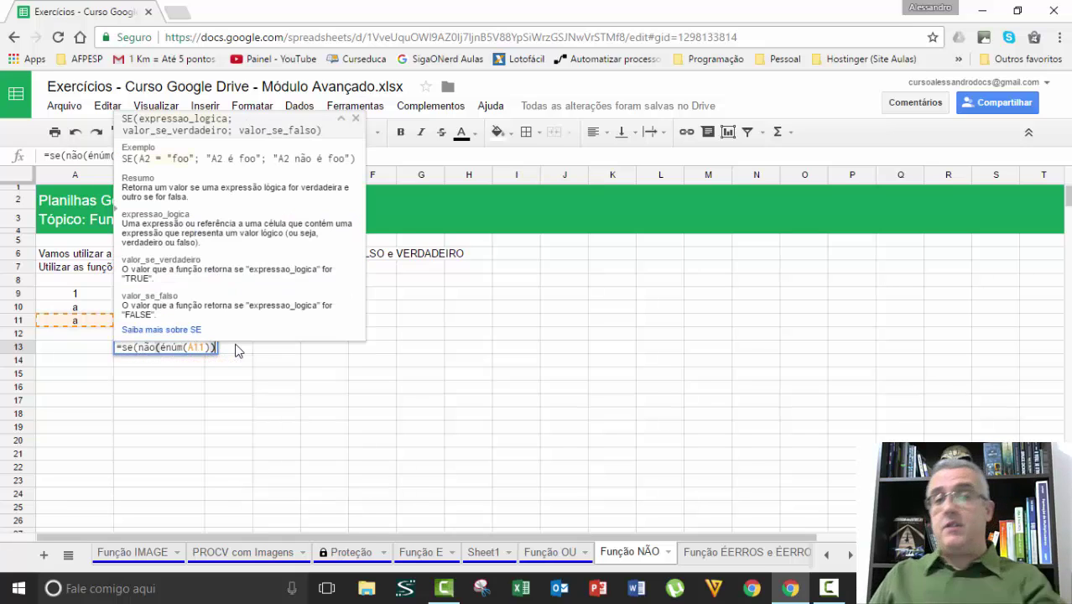
{"action": "type", "text": ";\""}
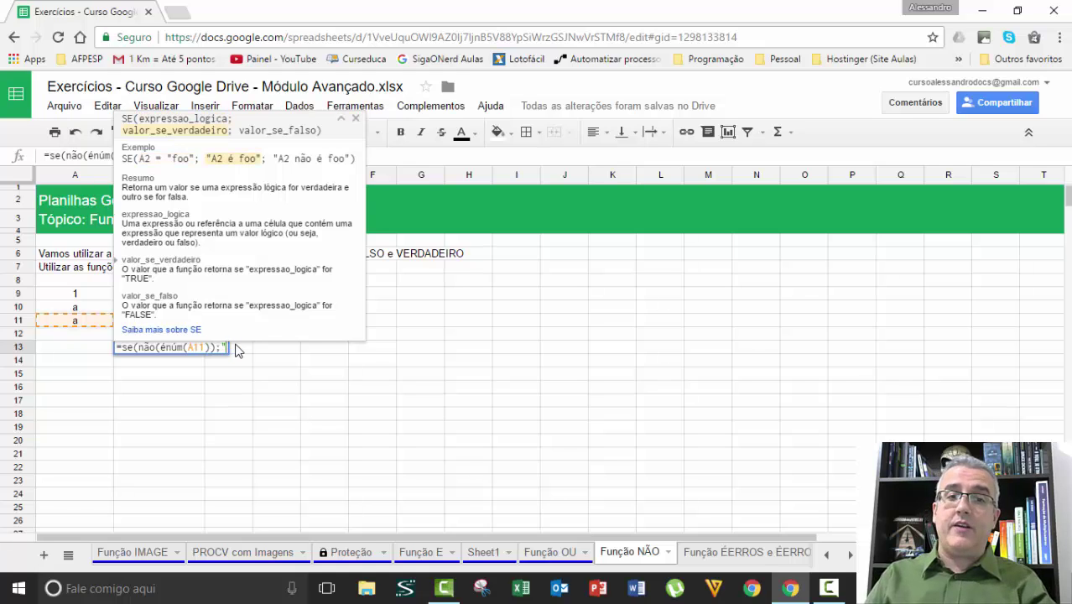
{"action": "type", "text": "Tem uma let"}
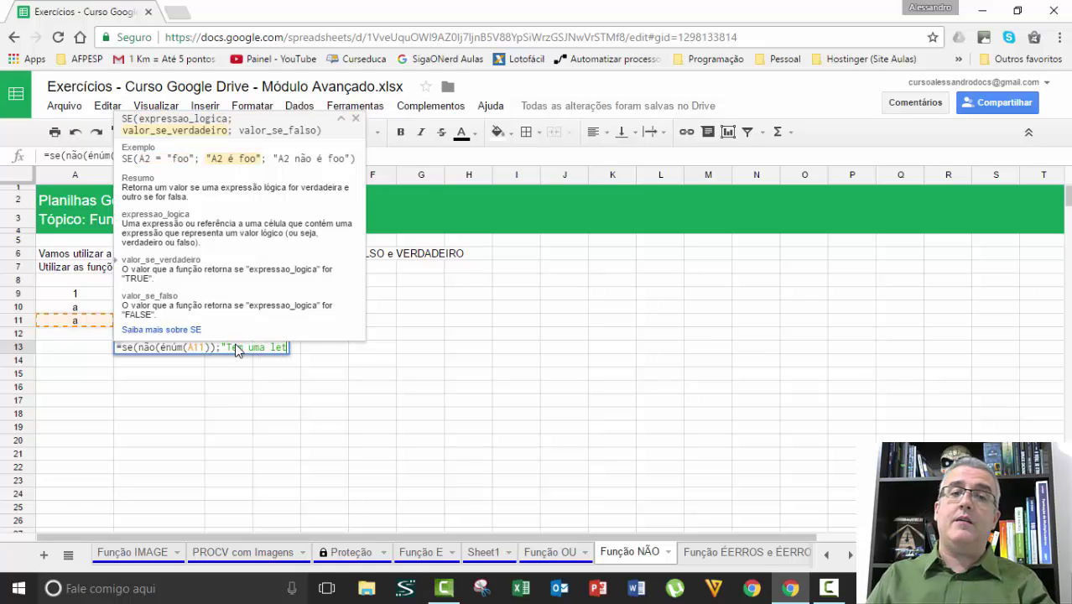
{"action": "type", "text": "ra na célula\""}
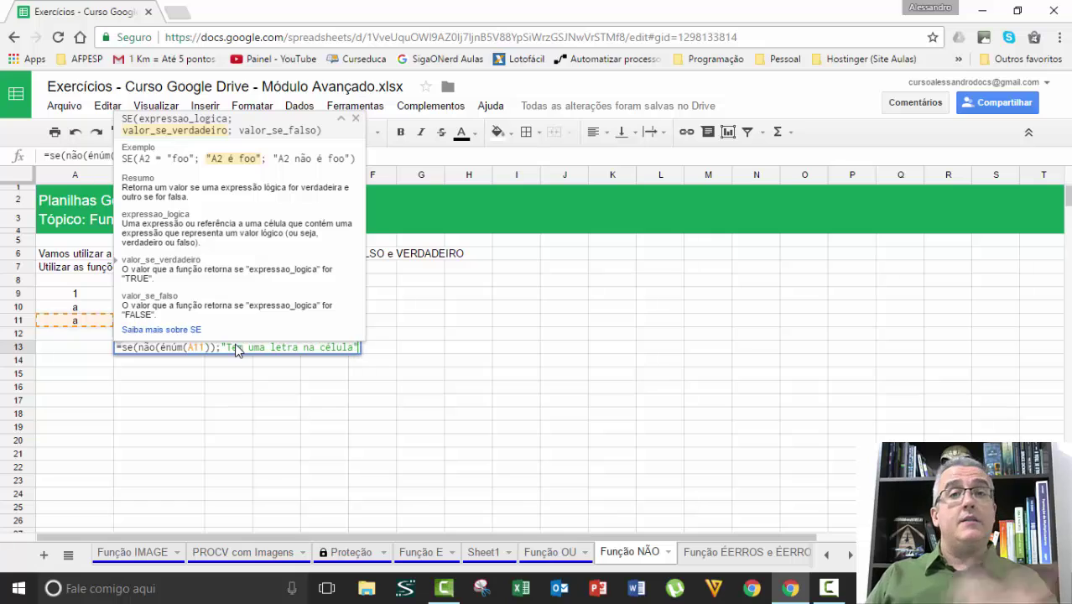
{"action": "type", "text": ";\"Tem u"}
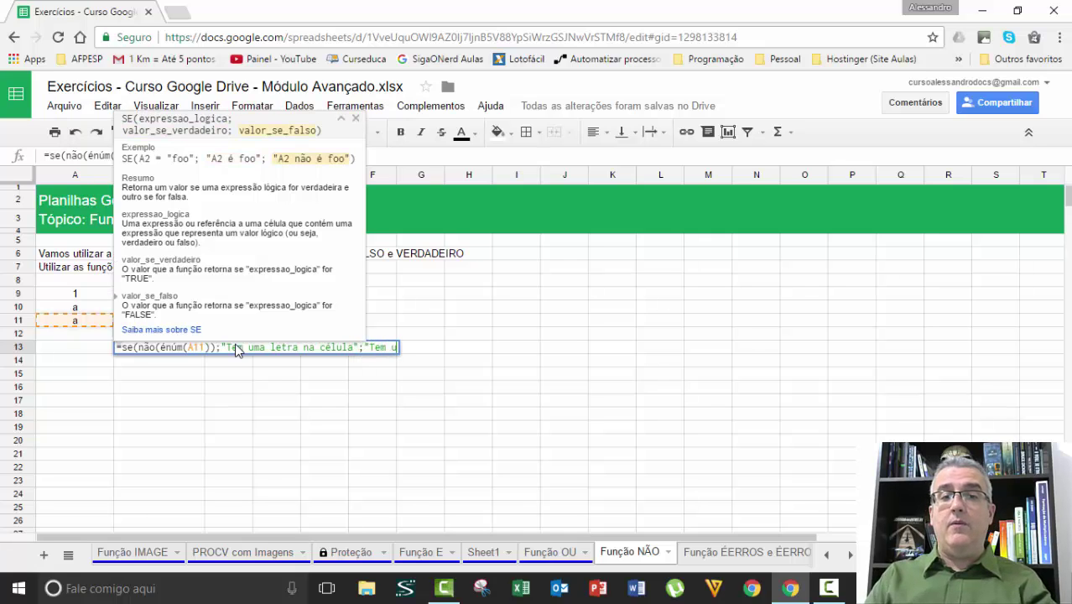
{"action": "type", "text": "m número\")"}
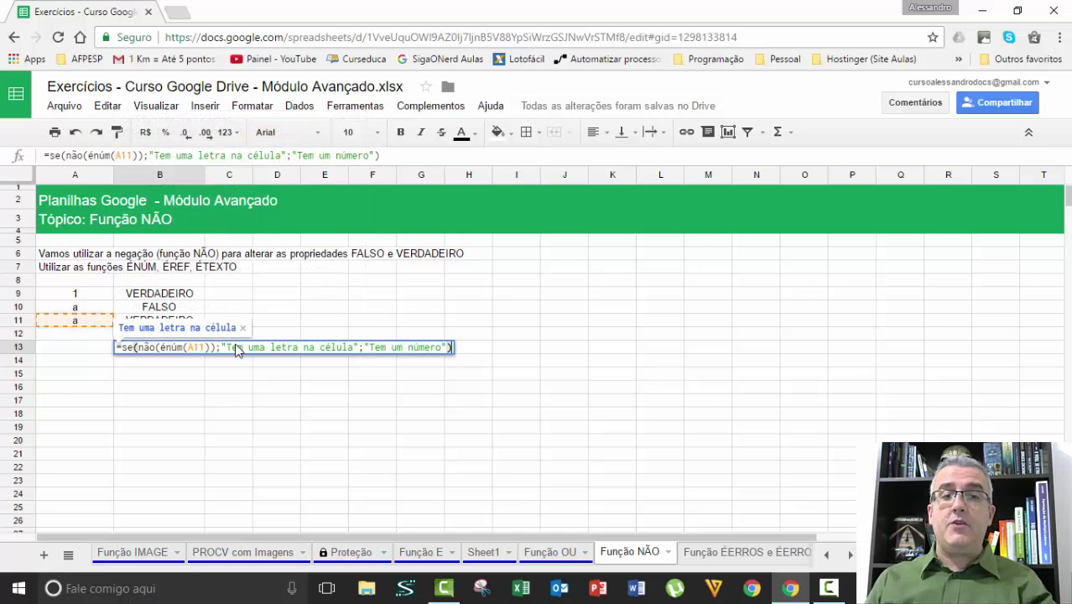
{"action": "key", "text": "Return"}
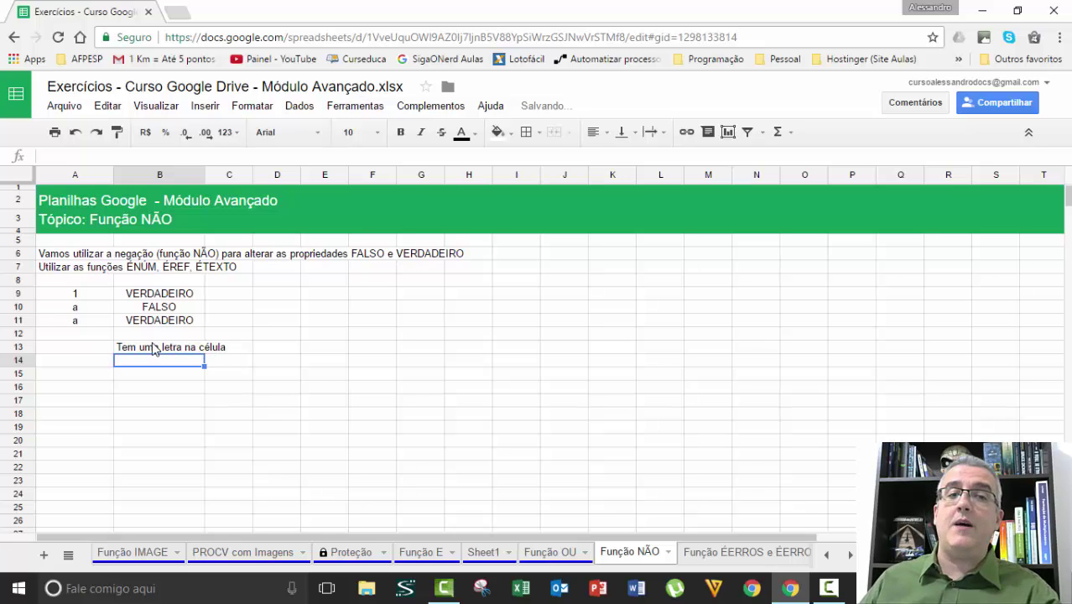
Replace the test value in cell A11 with 1 and check the SE formula in B13.
{"action": "left_click", "coordinate": [75, 327]}
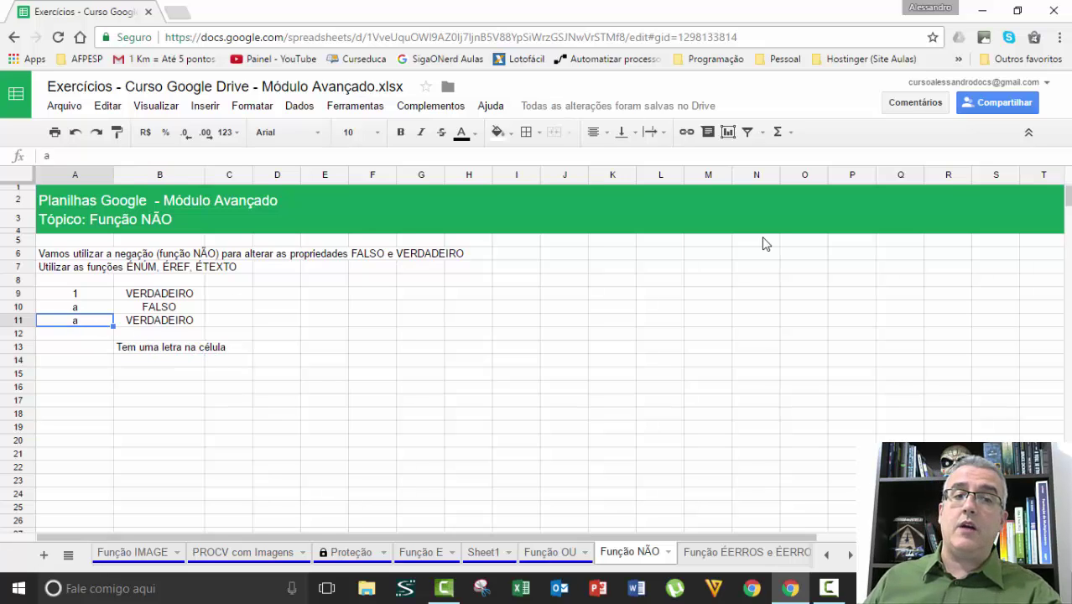
{"action": "type", "text": "1"}
{"action": "key", "text": "Return"}
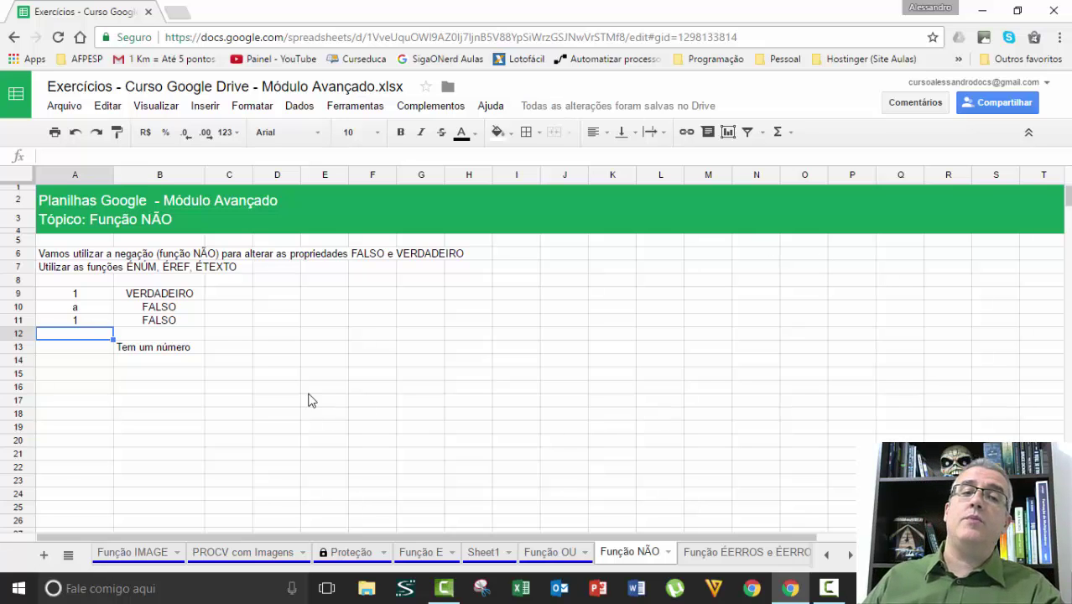
{"action": "left_click", "coordinate": [172, 351]}
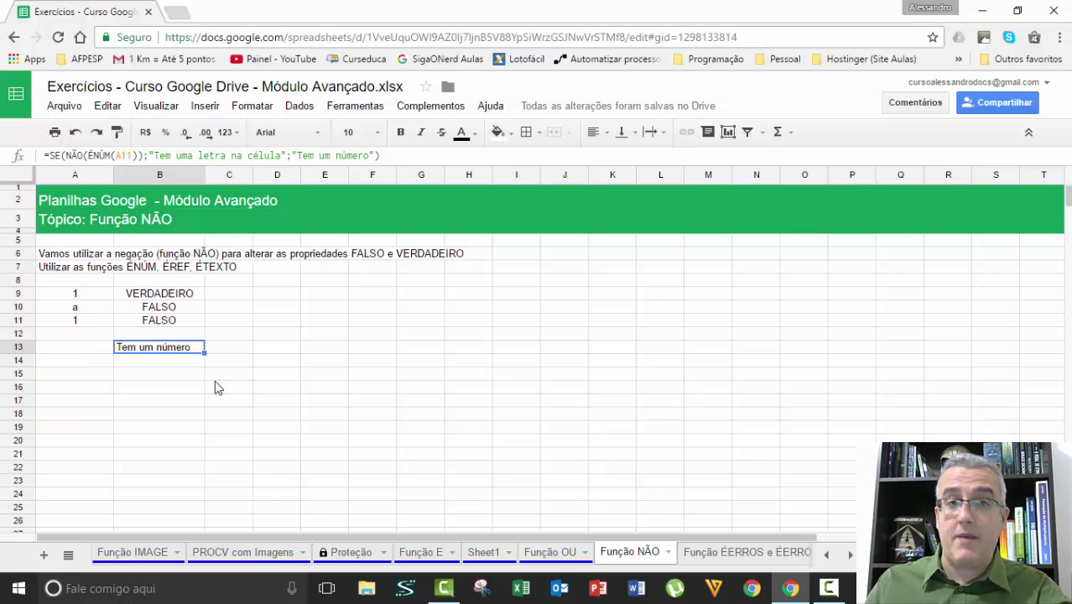
Enter the heading FUNÇÃO ÉNÚM in cell A8 and make it bold.
{"action": "key", "text": "Up"}
{"action": "key", "text": "Up"}
{"action": "key", "text": "Up"}
{"action": "key", "text": "Up"}
{"action": "key", "text": "Up"}
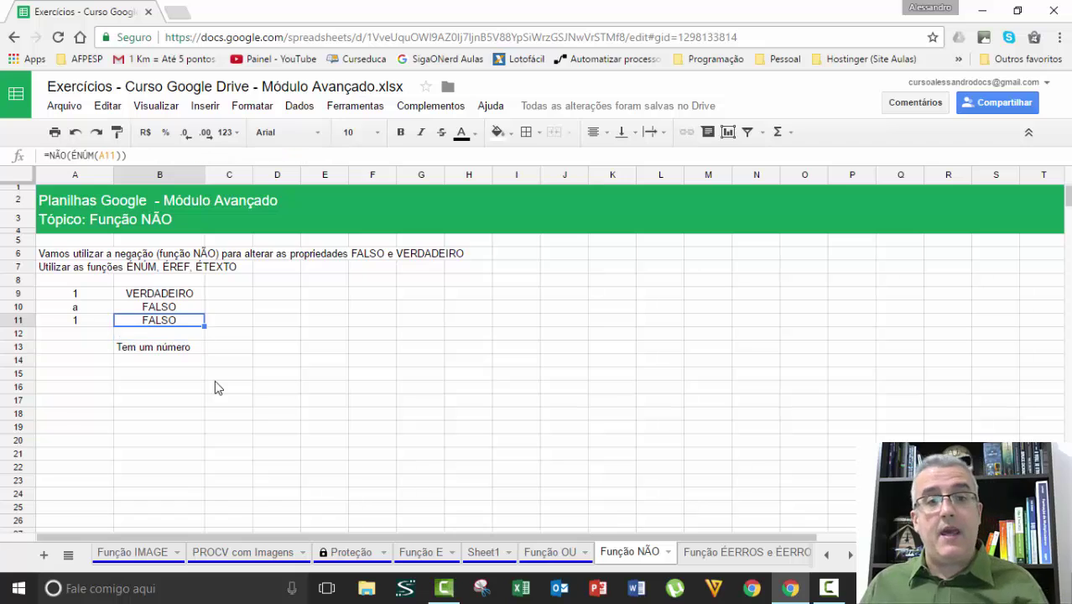
{"action": "key", "text": "Left"}
{"action": "key", "text": "ctrl+plus"}
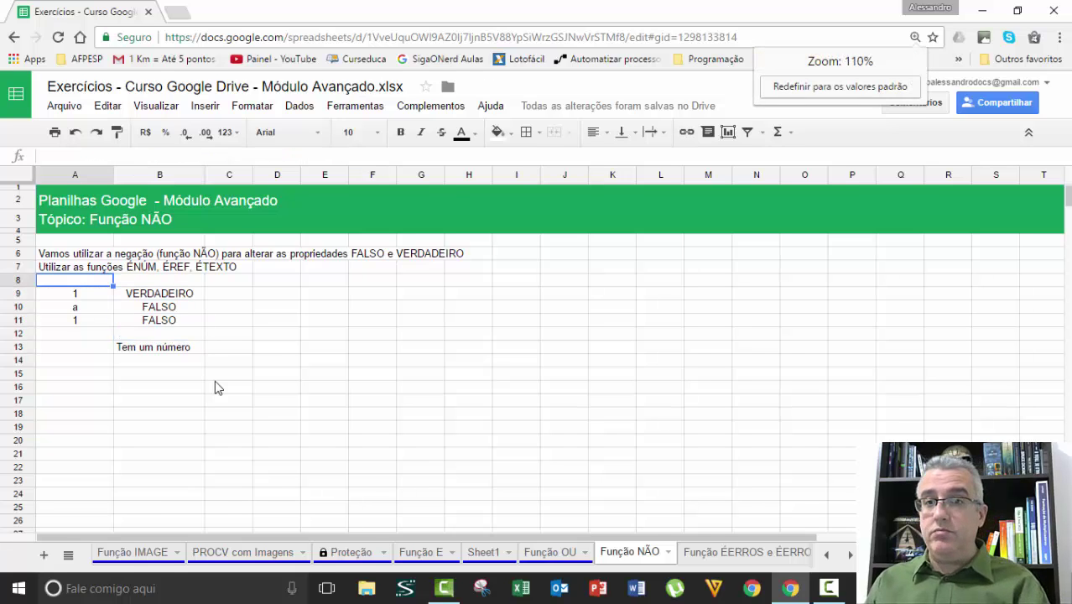
{"action": "key", "text": "Down"}
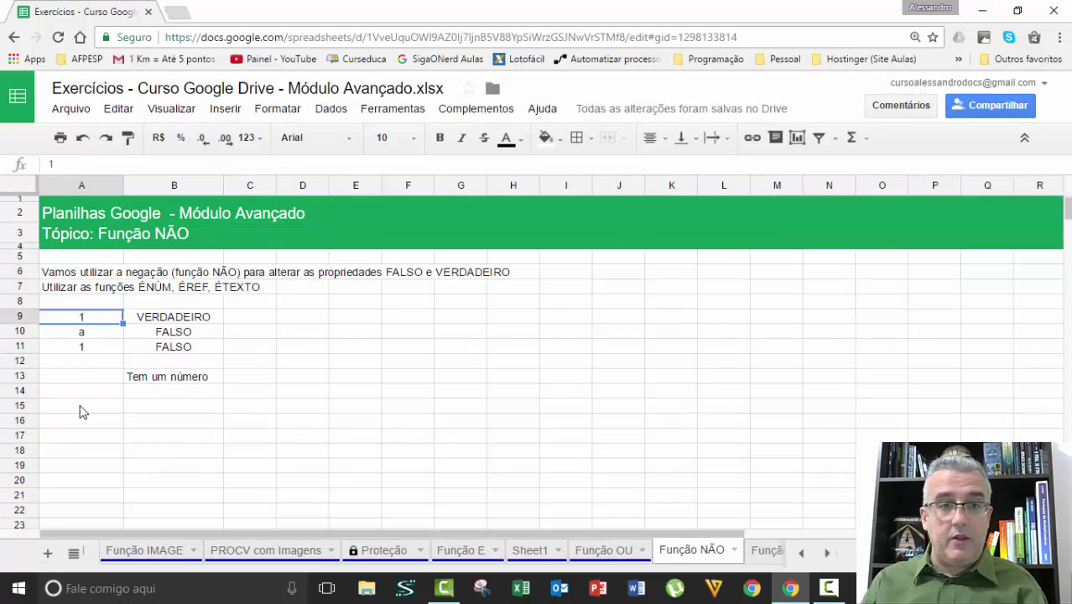
{"action": "key", "text": "ctrl+plus"}
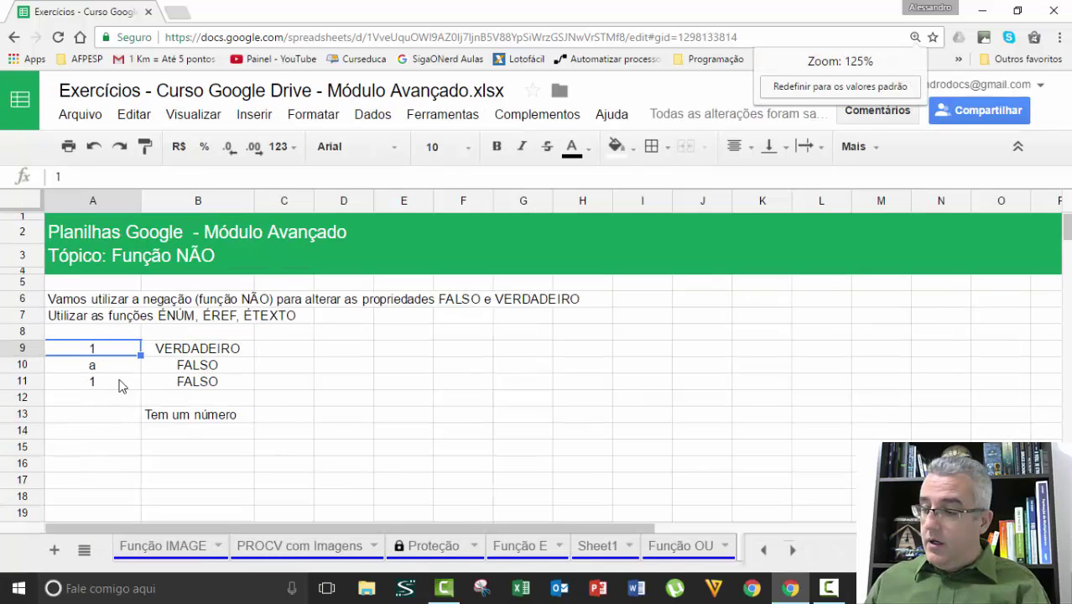
{"action": "key", "text": "ctrl+plus"}
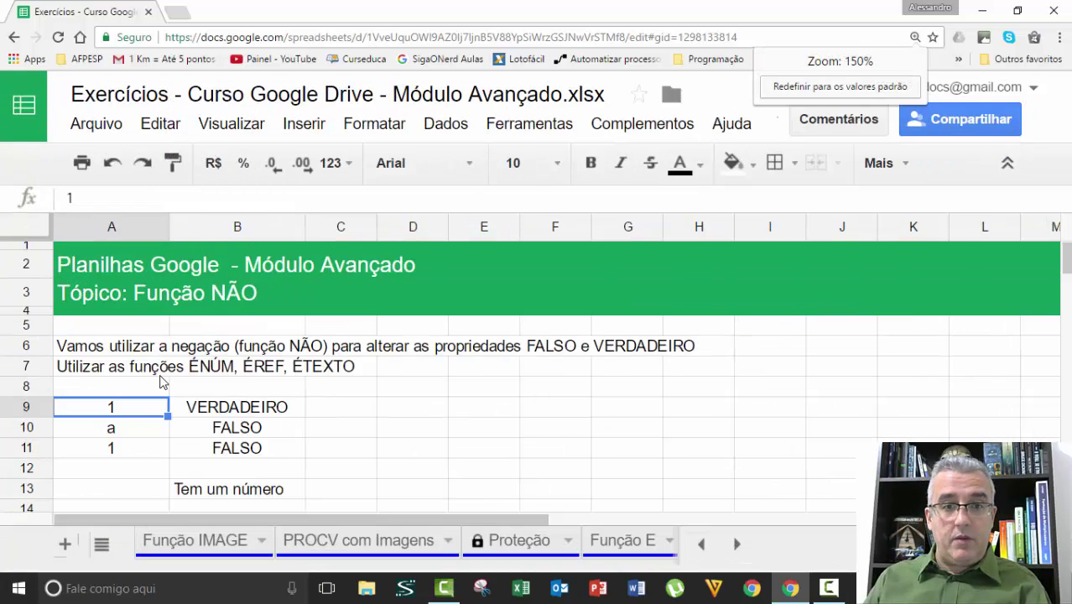
{"action": "key", "text": "ctrl+minus"}
{"action": "key", "text": "ctrl+minus"}
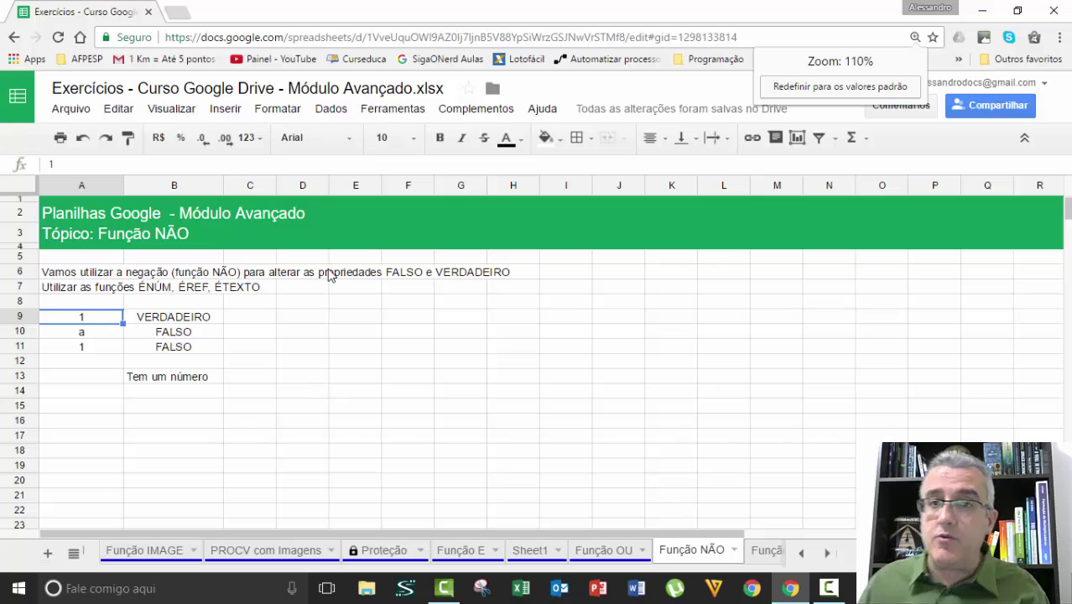
{"action": "left_click", "coordinate": [111, 303]}
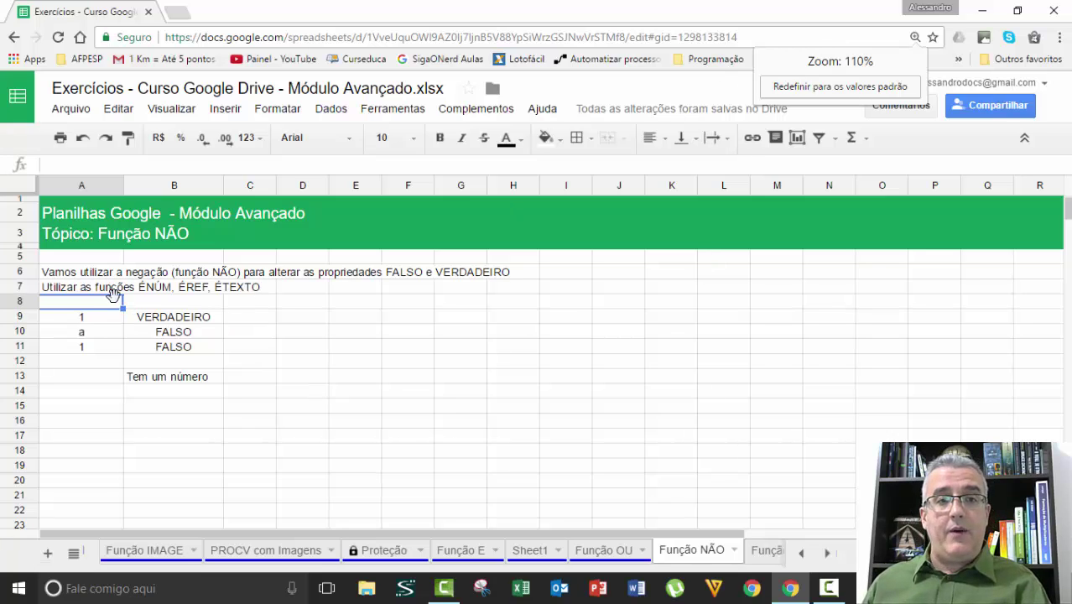
{"action": "type", "text": "FUNÇÃO É"}
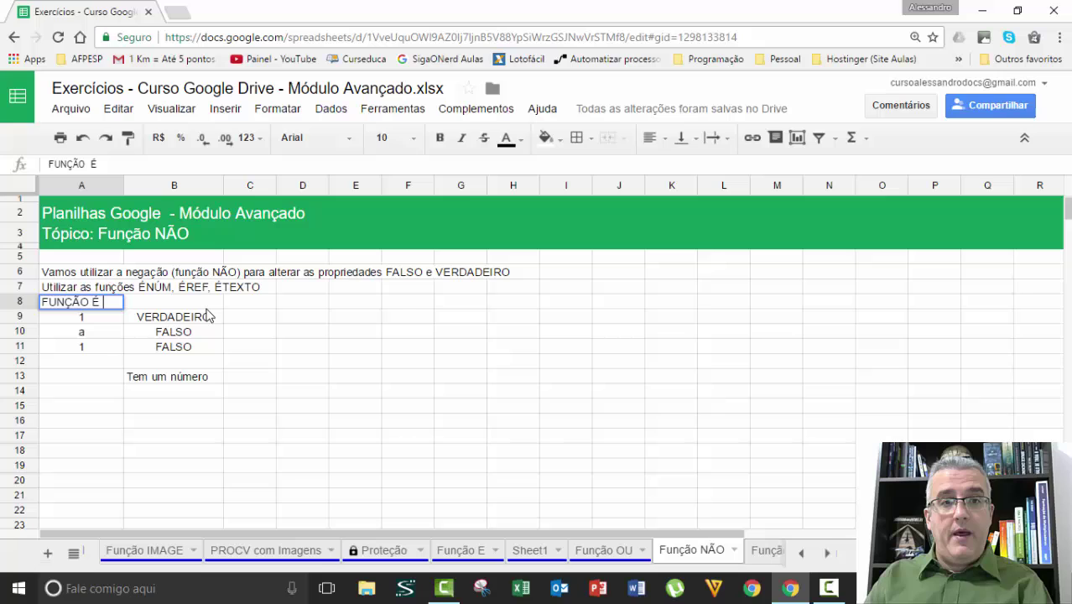
{"action": "key", "text": "BackSpace"}
{"action": "type", "text": "NÚM"}
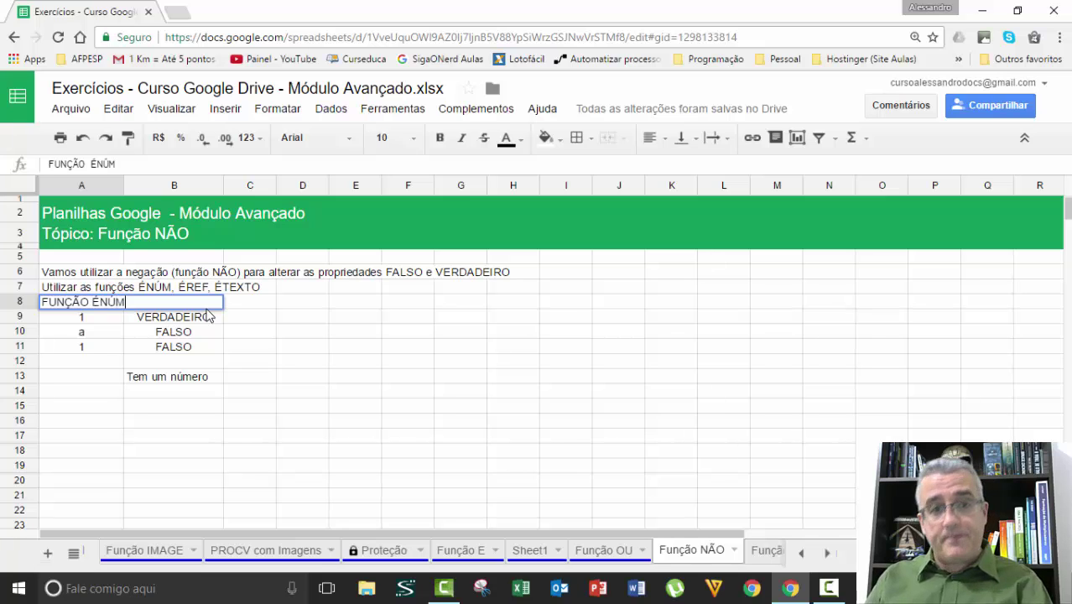
{"action": "key", "text": "Return"}
{"action": "key", "text": "Up"}
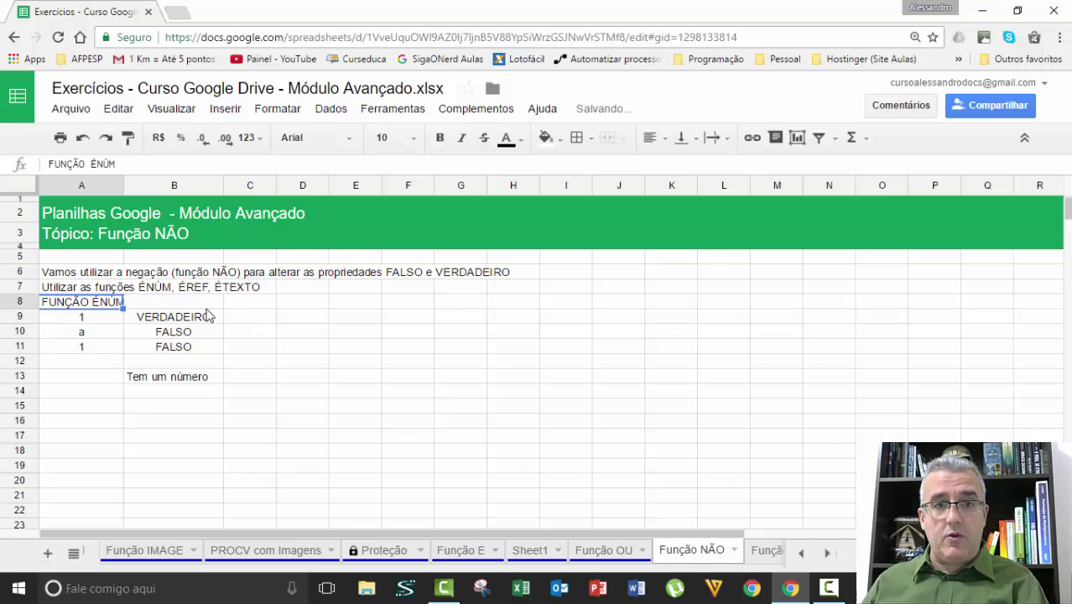
{"action": "left_click", "coordinate": [438, 141]}
Enter the reference test =ÉREF(A7) in cell E8.
{"action": "left_click", "coordinate": [354, 365]}
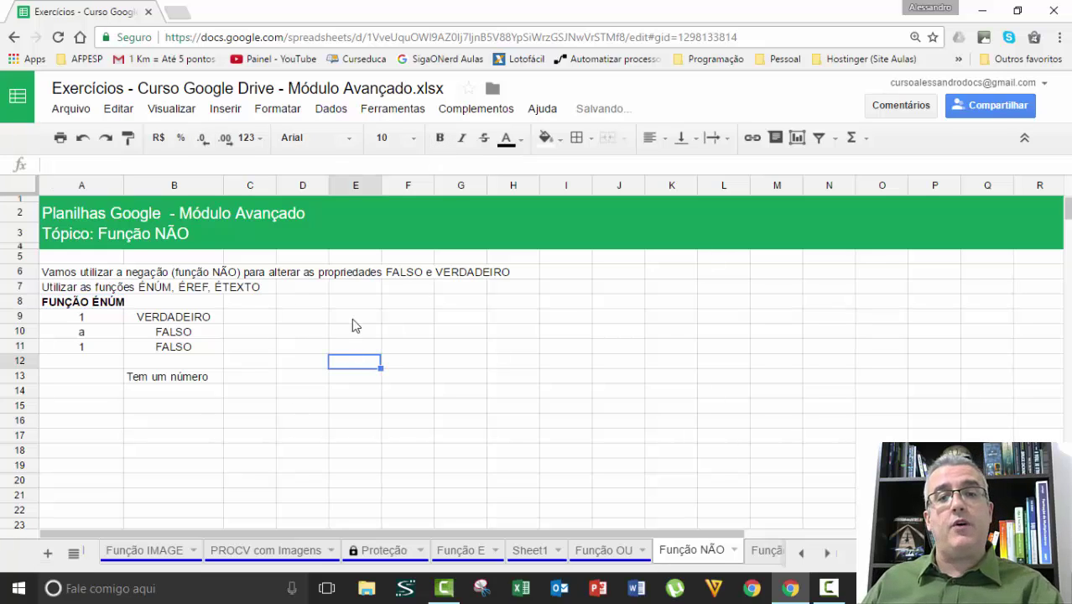
{"action": "left_click", "coordinate": [352, 303]}
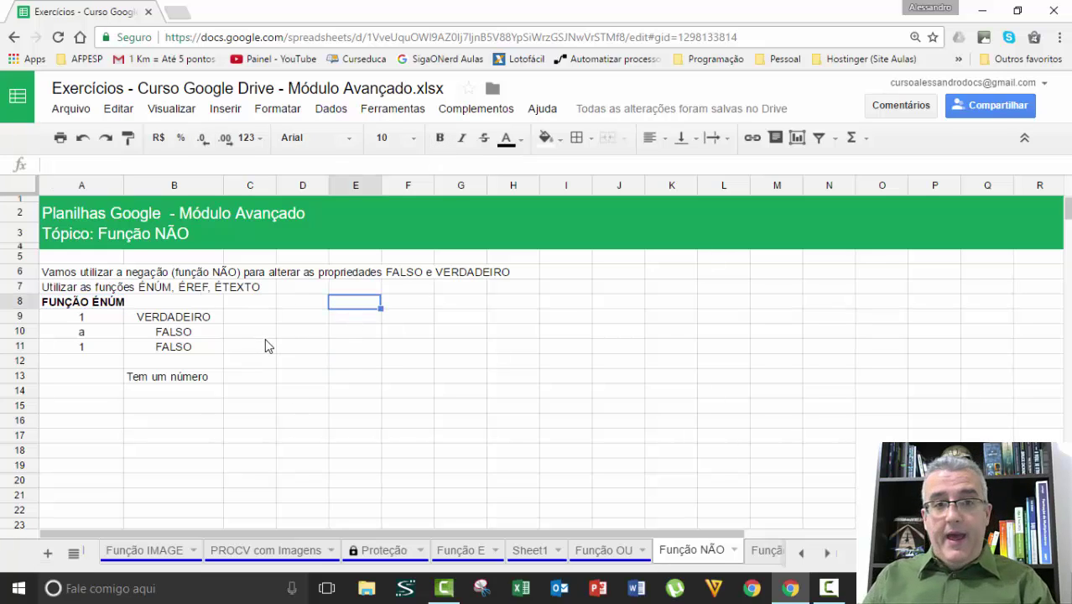
{"action": "type", "text": "=É"}
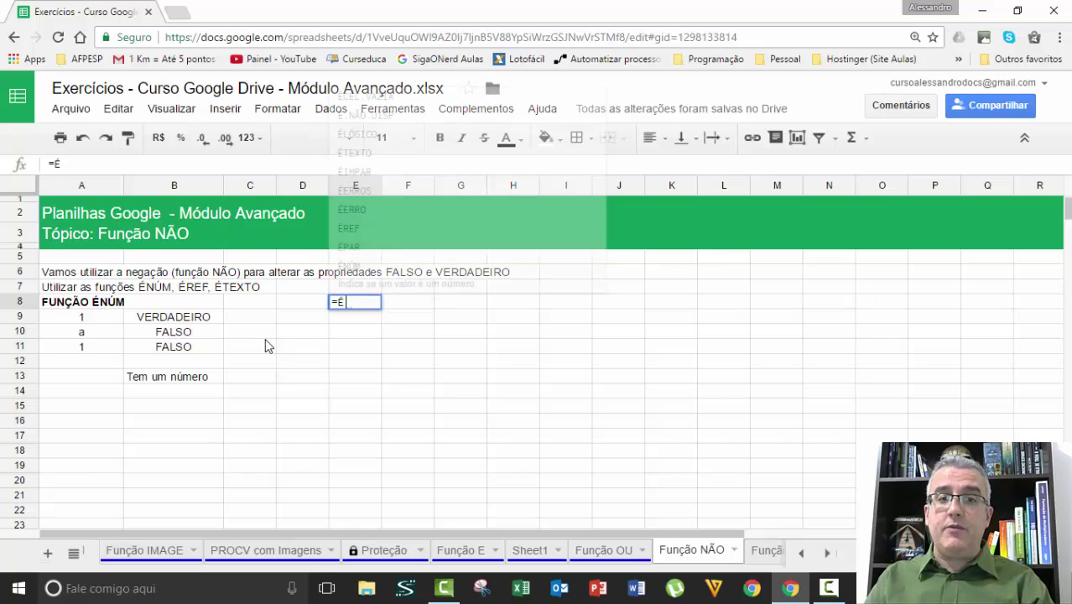
{"action": "type", "text": "REF"}
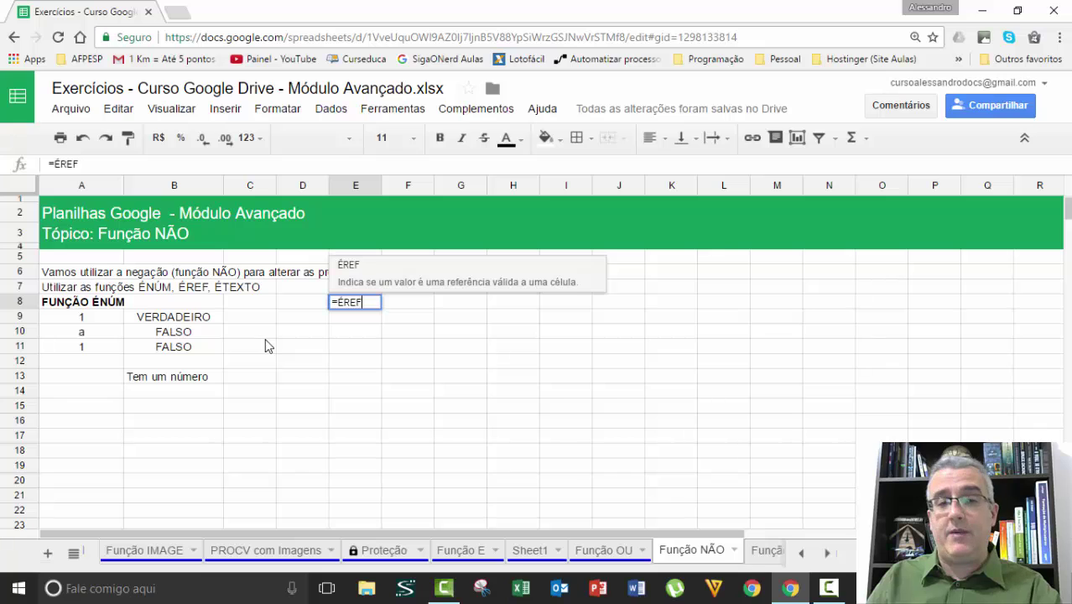
{"action": "type", "text": "("}
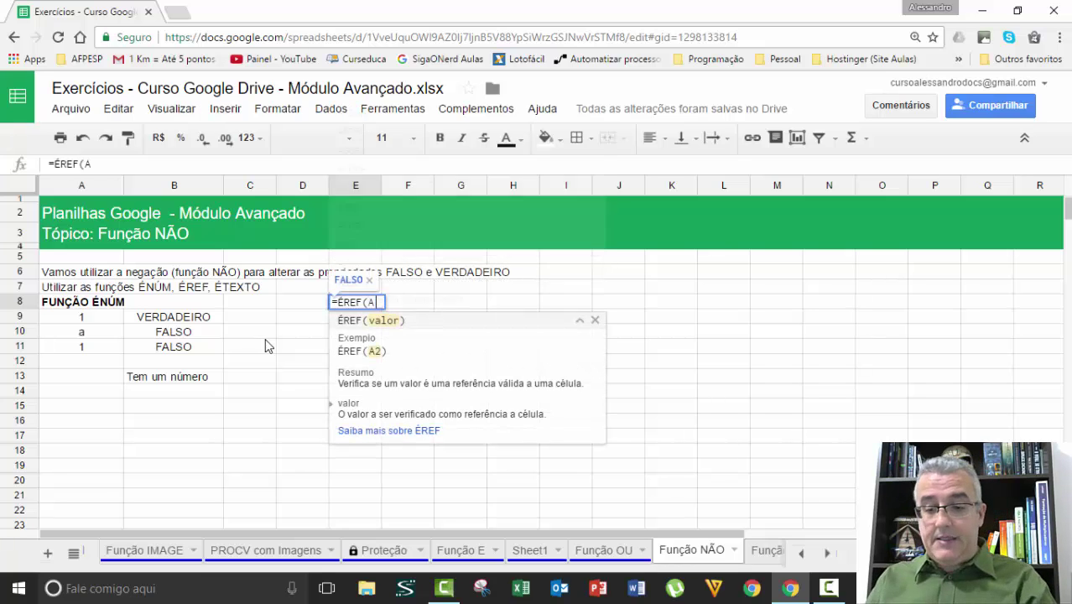
{"action": "type", "text": "A7)"}
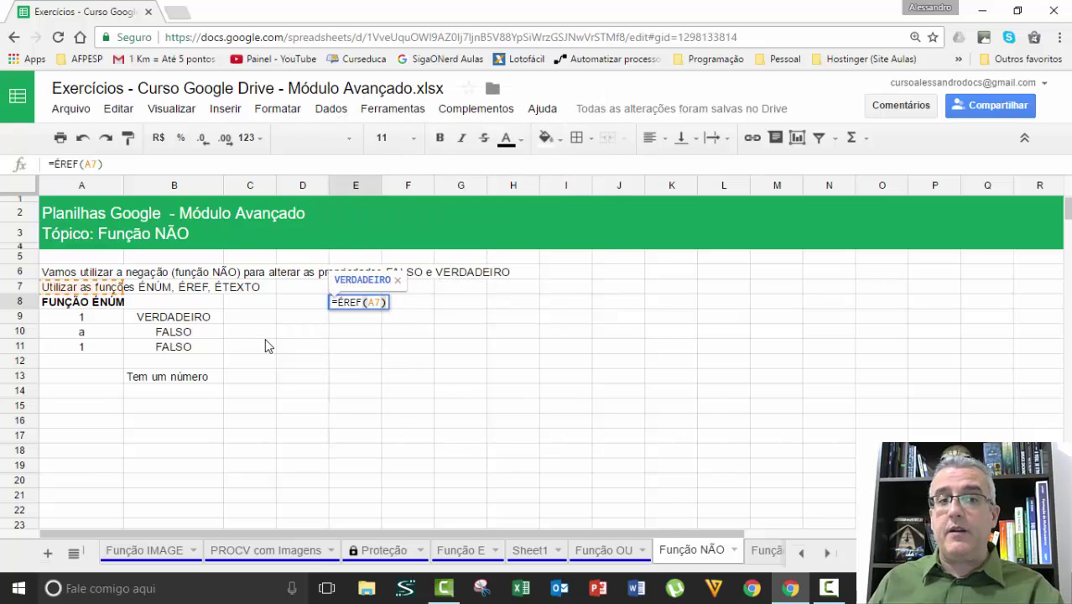
{"action": "key", "text": "Return"}
{"action": "key", "text": "Up"}
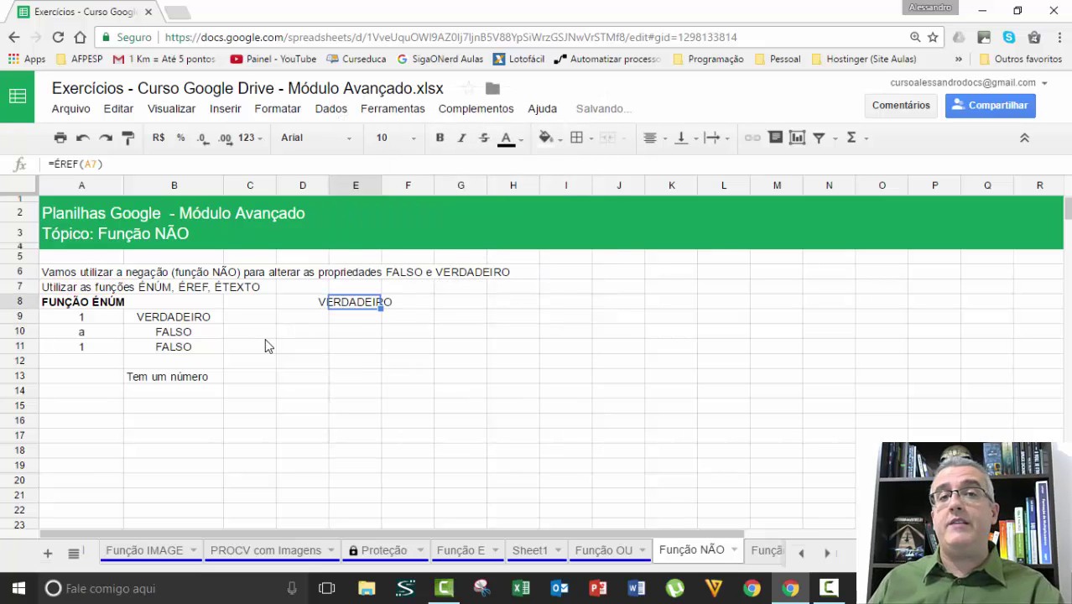
{"action": "key", "text": "Down"}
{"action": "key", "text": "Down"}
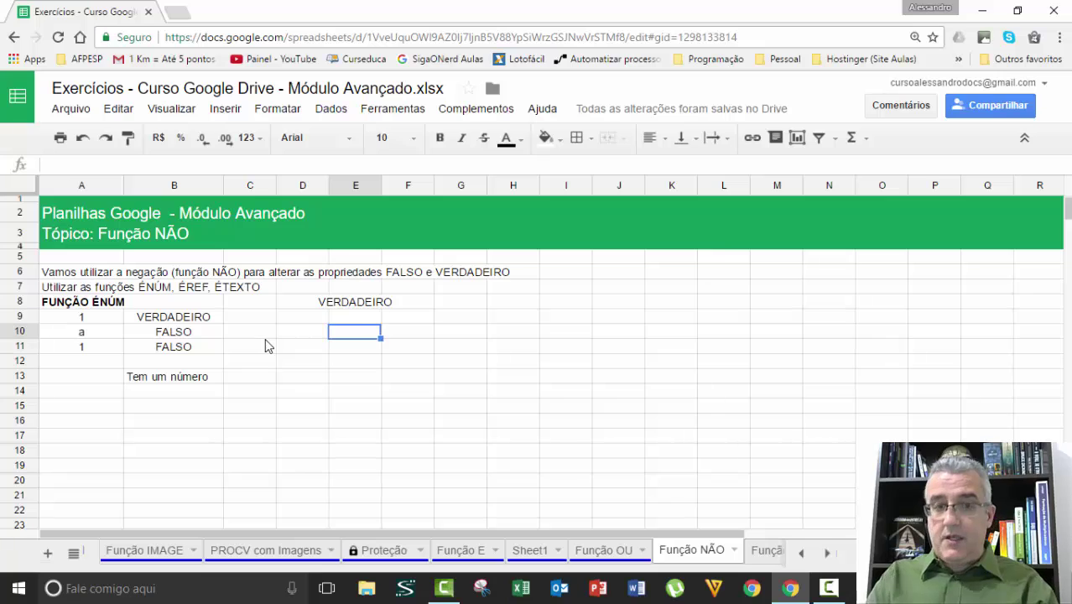
Enter the text A7 in cell E10 and the reference test =ÉREF(E10) in cell E9.
{"action": "type", "text": "A7"}
{"action": "key", "text": "Return"}
{"action": "key", "text": "Up"}
{"action": "key", "text": "Up"}
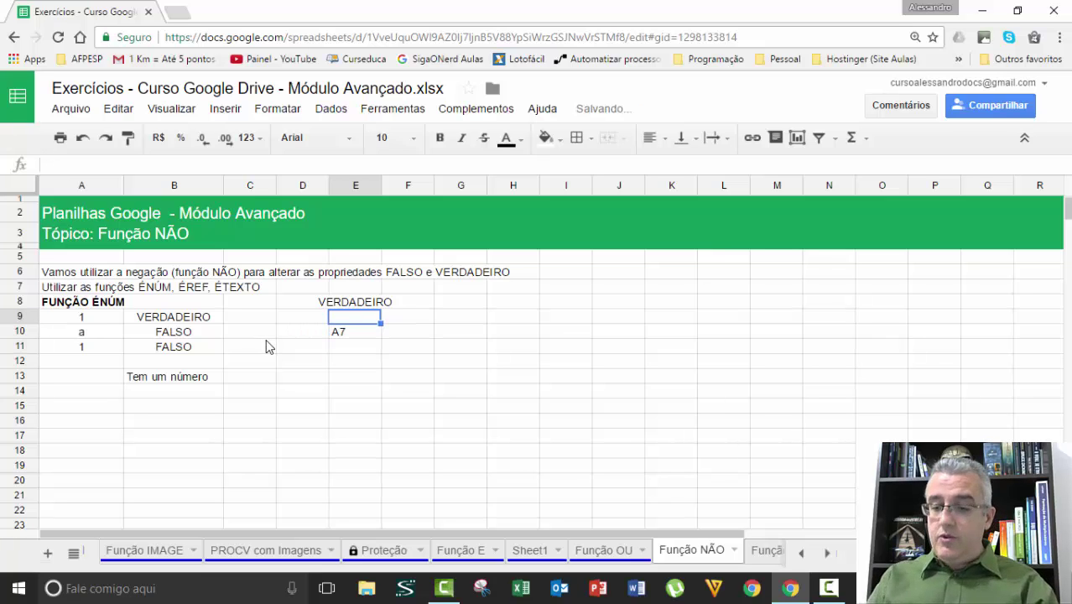
{"action": "type", "text": "=ÉREF("}
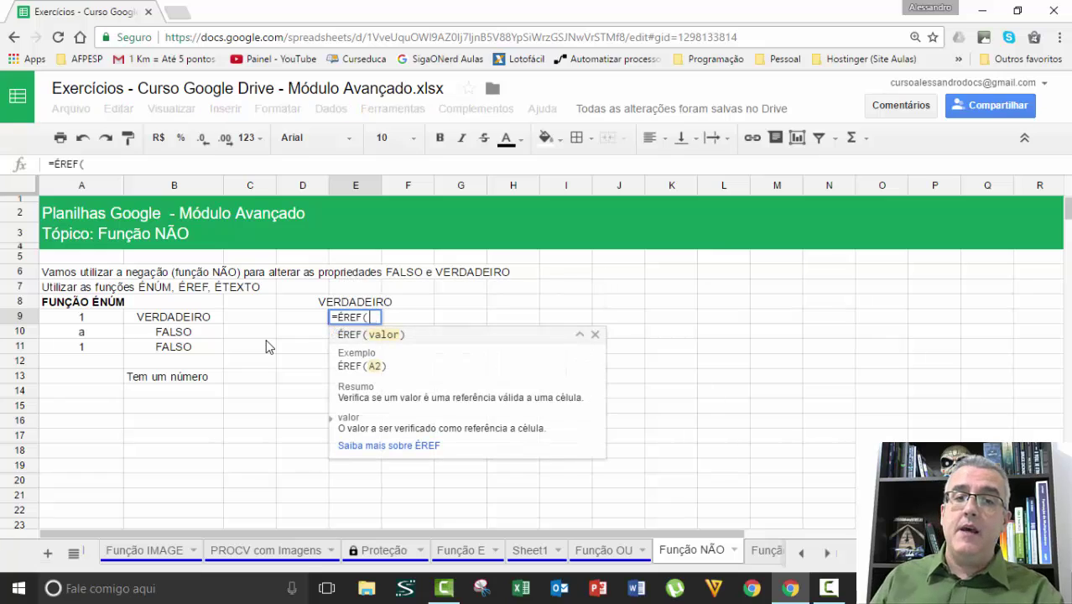
{"action": "key", "text": "Down"}
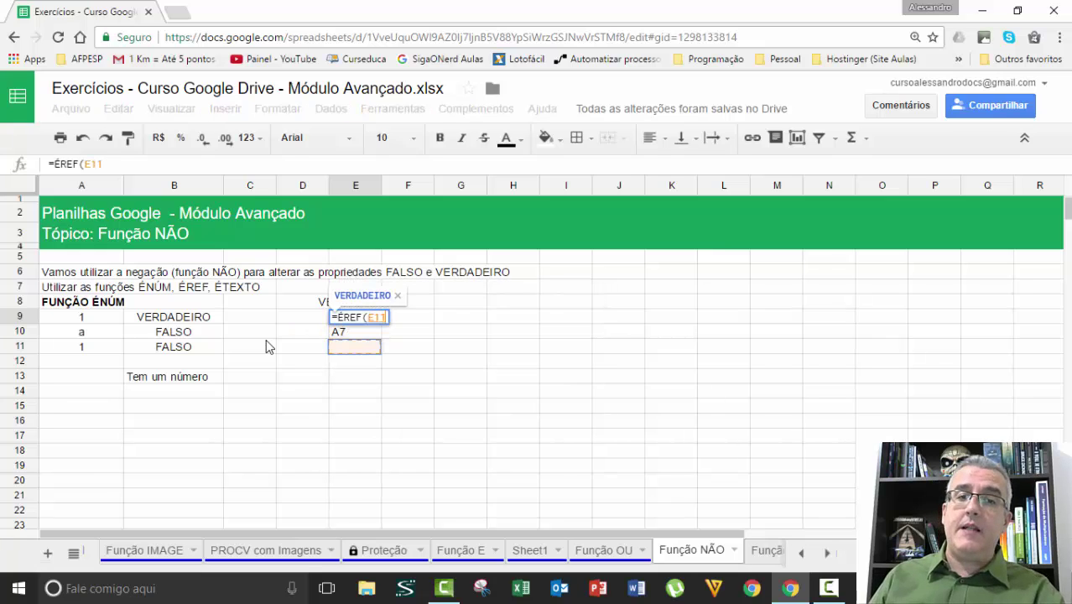
{"action": "type", "text": ")"}
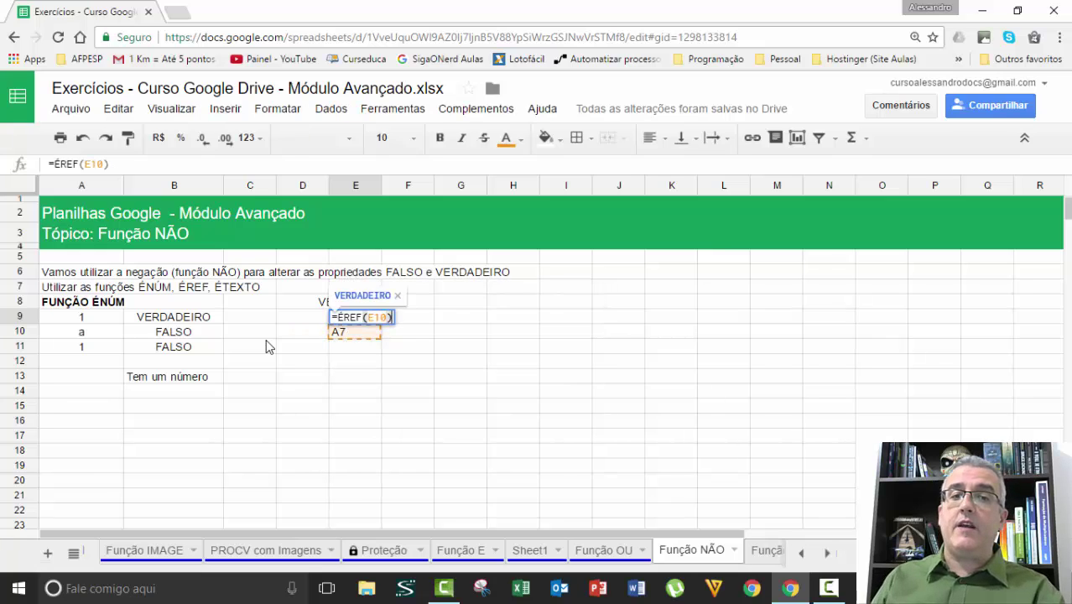
{"action": "key", "text": "Return"}
{"action": "key", "text": "Up"}
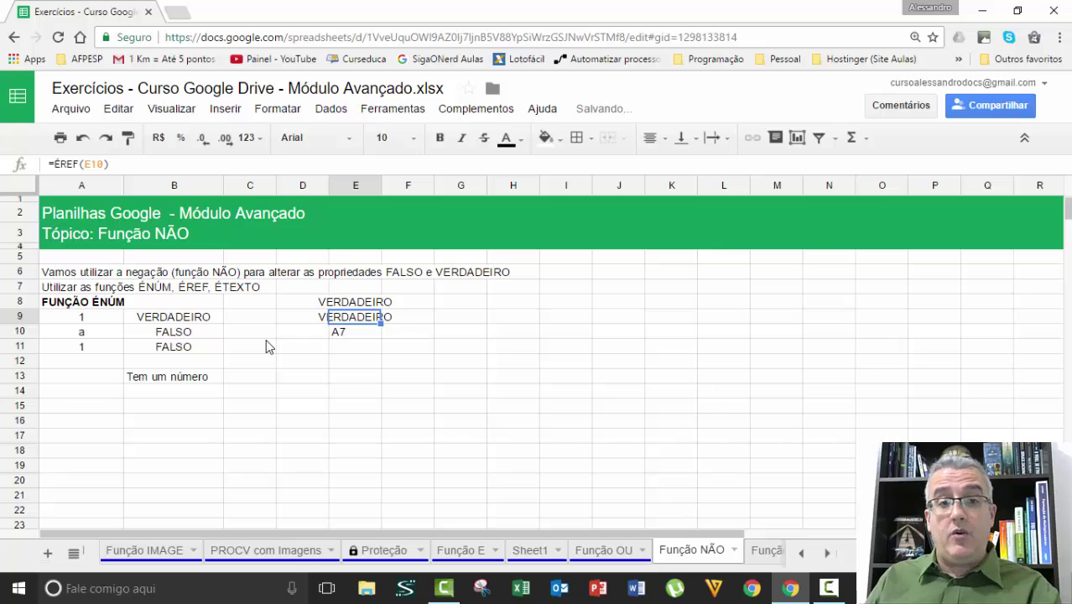
{"action": "key", "text": "Down"}
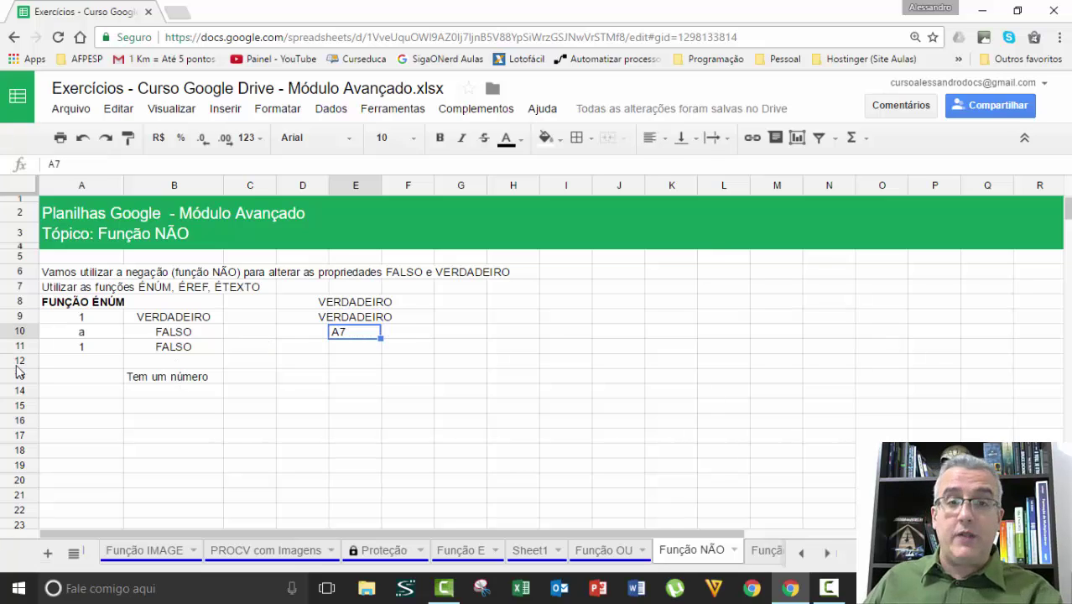
Fit column E's width to its contents and move the cells E8:E10 to E10:E12.
{"action": "double_click", "coordinate": [379, 186]}
{"action": "key", "text": "Up"}
{"action": "key", "text": "Up"}
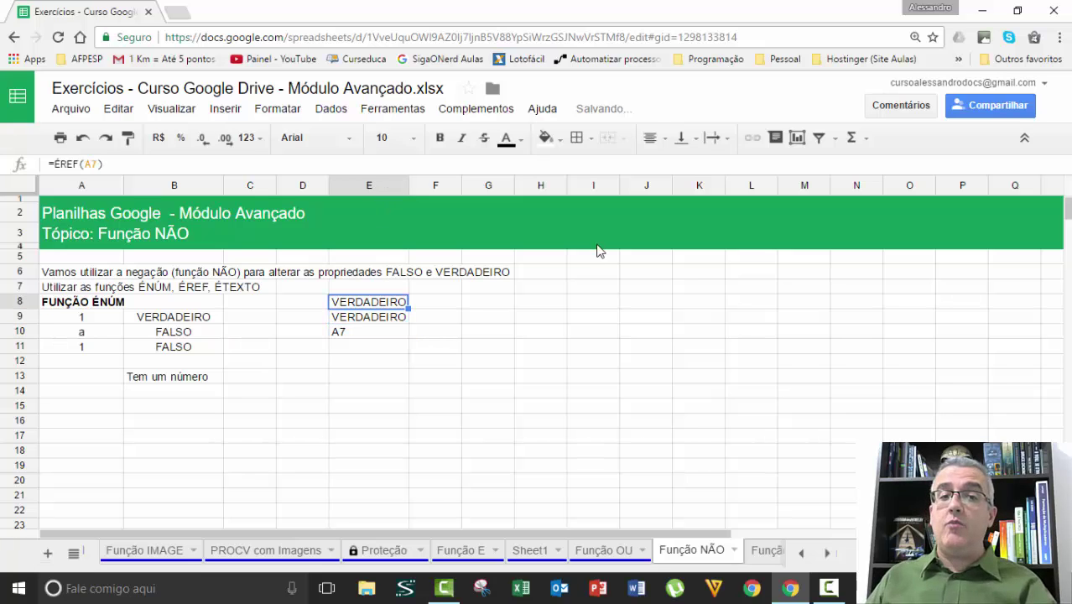
{"action": "key", "text": "shift+Down"}
{"action": "key", "text": "shift+Down"}
{"action": "key", "text": "ctrl+x"}
{"action": "key", "text": "Down"}
{"action": "key", "text": "Down"}
{"action": "key", "text": "ctrl+v"}
Enter the heading FUNÇÃO ÉRÉF in cell E8 and make it bold.
{"action": "key", "text": "Up"}
{"action": "key", "text": "Up"}
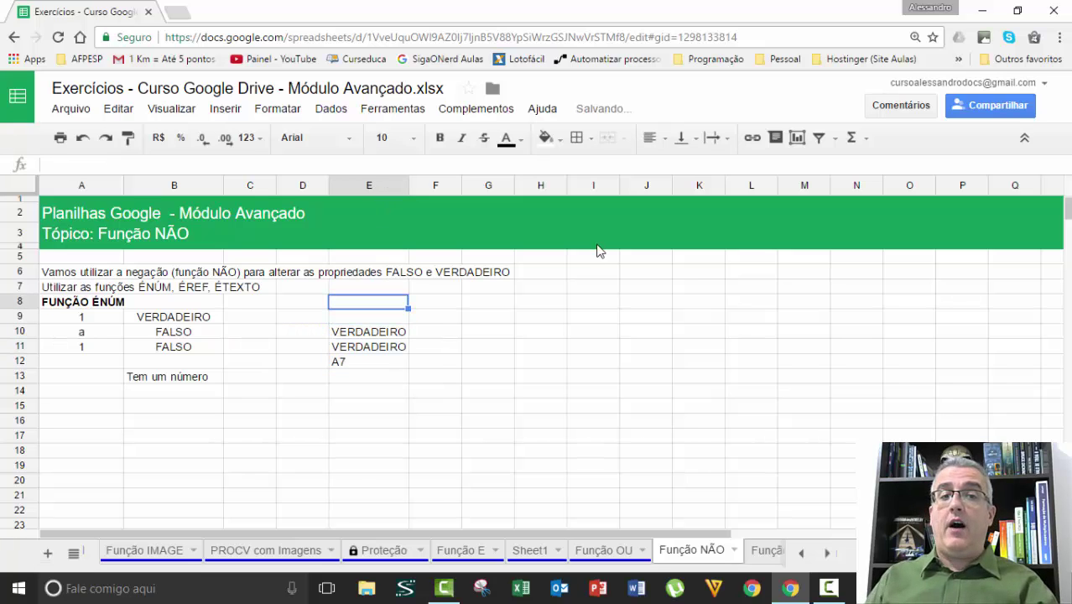
{"action": "type", "text": "funç"}
{"action": "key", "text": "BackSpace"}
{"action": "key", "text": "BackSpace"}
{"action": "key", "text": "BackSpace"}
{"action": "key", "text": "BackSpace"}
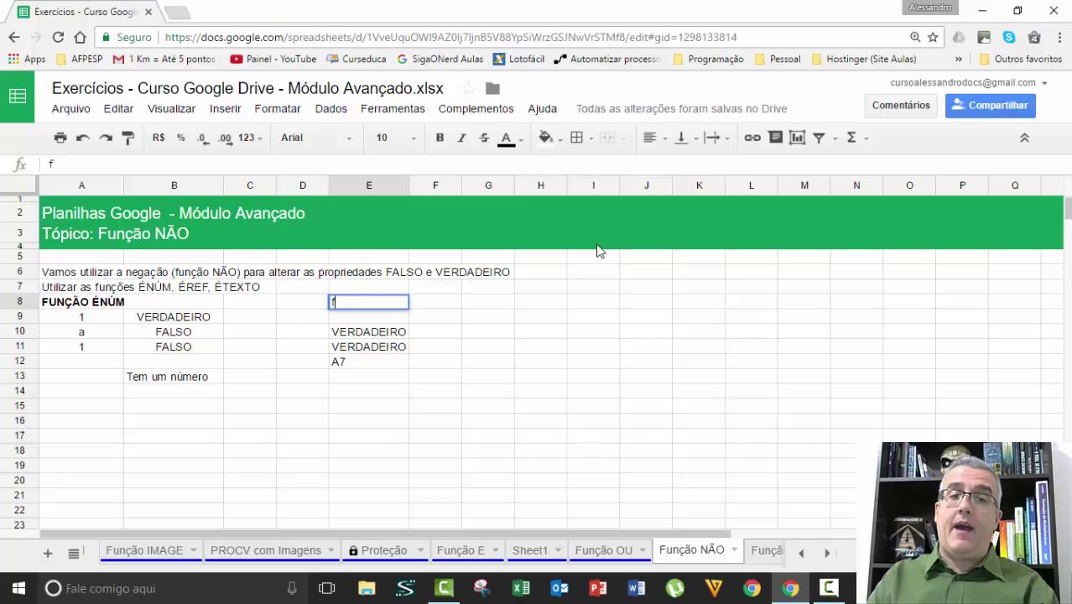
{"action": "type", "text": "FUNÇÃO "}
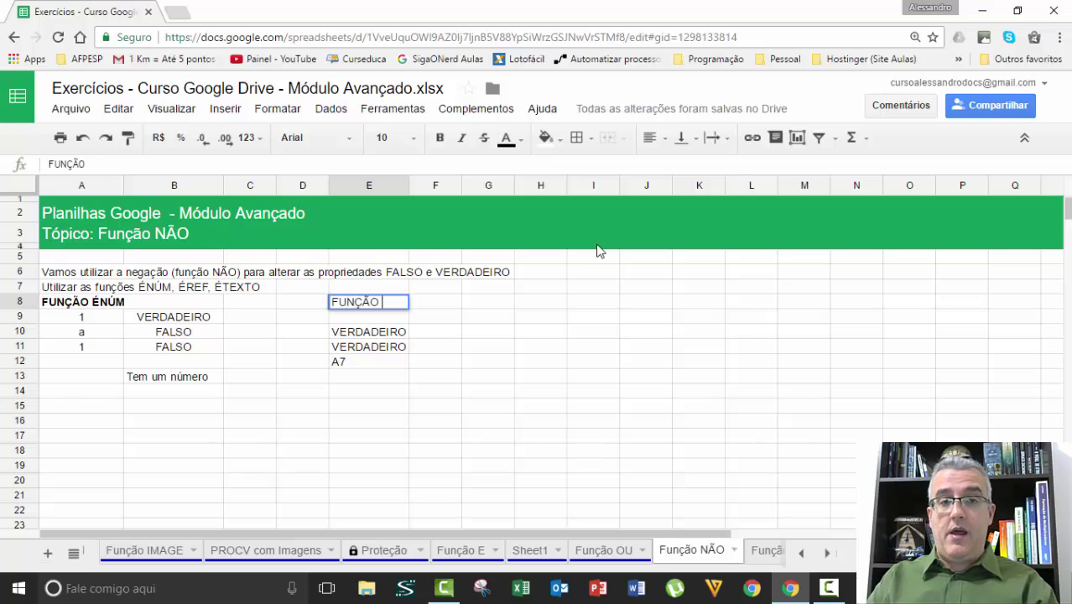
{"action": "type", "text": "ÉRE"}
{"action": "key", "text": "BackSpace"}
{"action": "type", "text": "EF"}
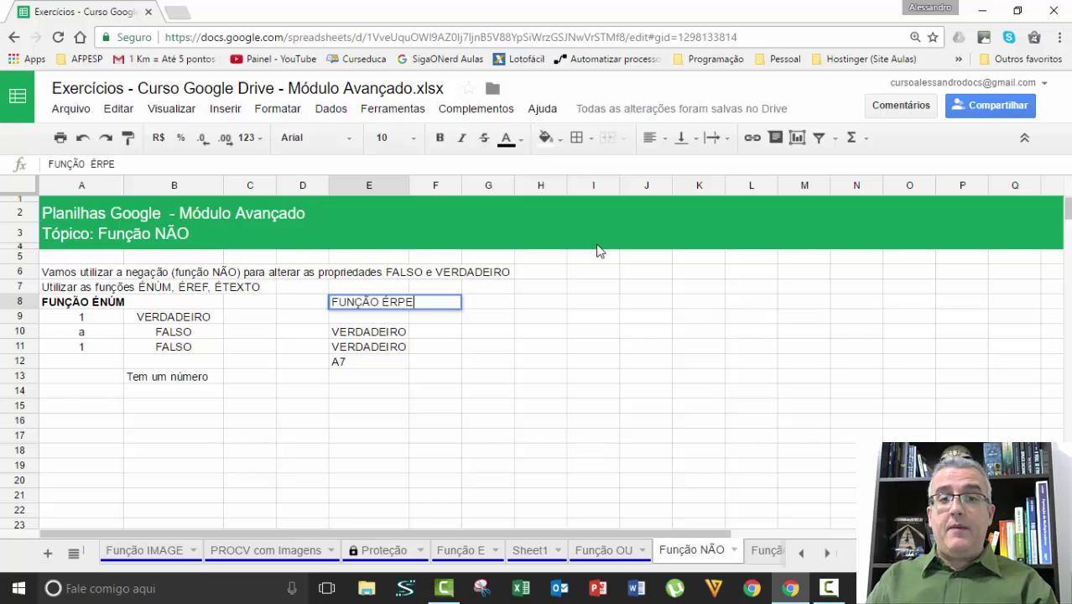
{"action": "key", "text": "BackSpace"}
{"action": "key", "text": "BackSpace"}
{"action": "type", "text": "É"}
{"action": "key", "text": "BackSpace"}
{"action": "type", "text": "EF"}
{"action": "key", "text": "Return"}
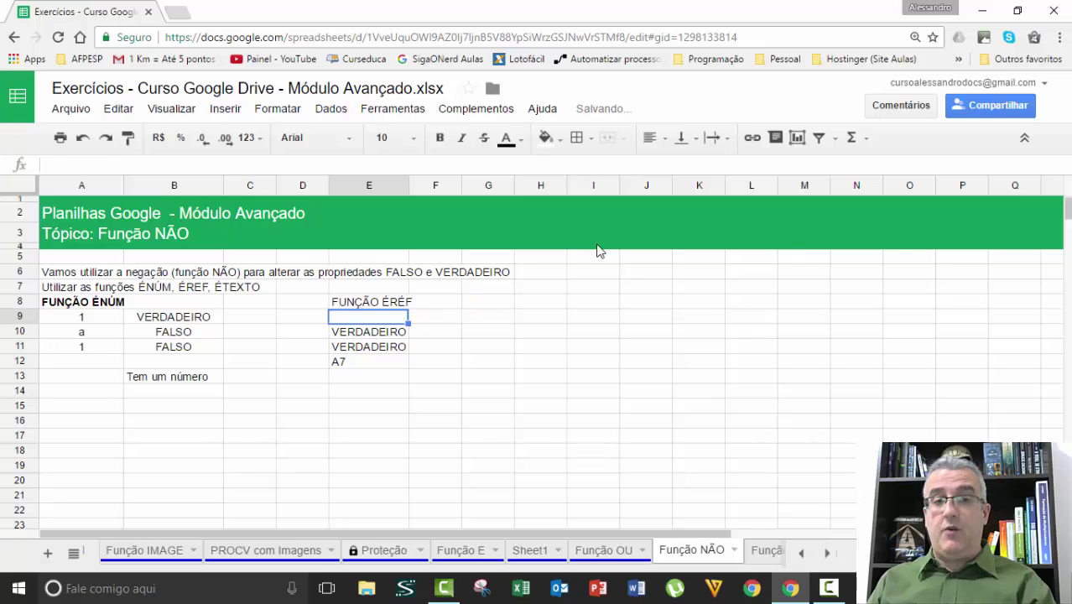
{"action": "key", "text": "Up"}
{"action": "key", "text": "ctrl+b"}
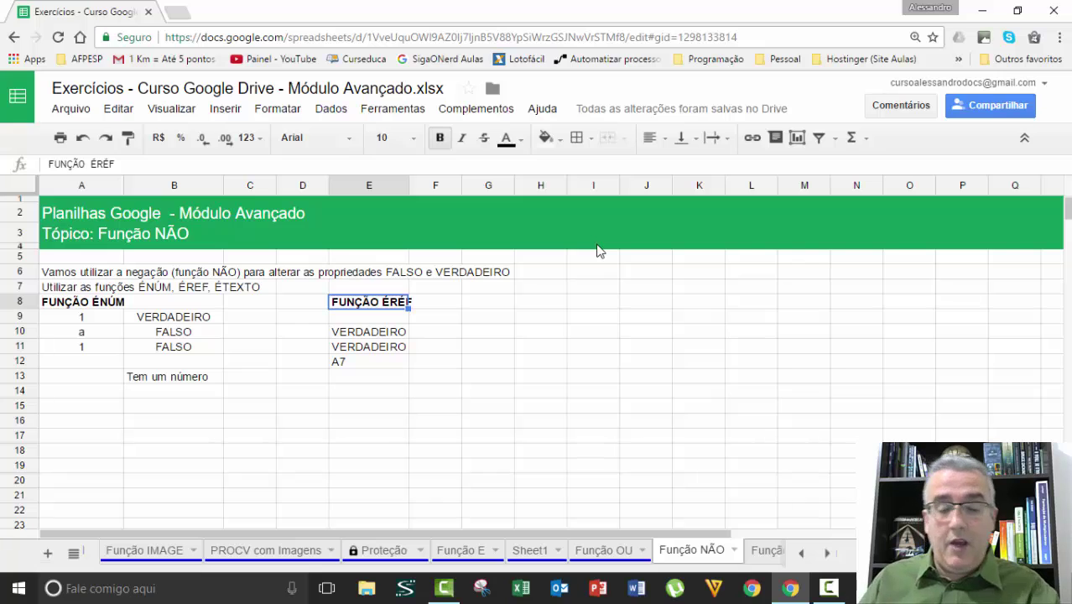
{"action": "key", "text": "Down"}
{"action": "key", "text": "Down"}
{"action": "key", "text": "Down"}
{"action": "key", "text": "Down"}
{"action": "key", "text": "Down"}
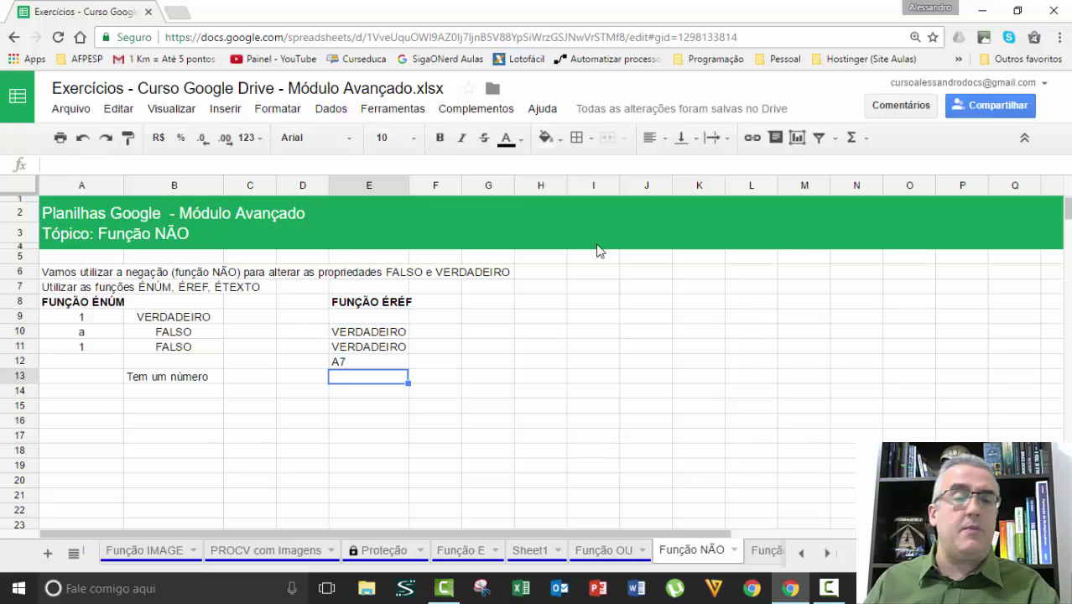
{"action": "key", "text": "Up"}
{"action": "key", "text": "Right"}
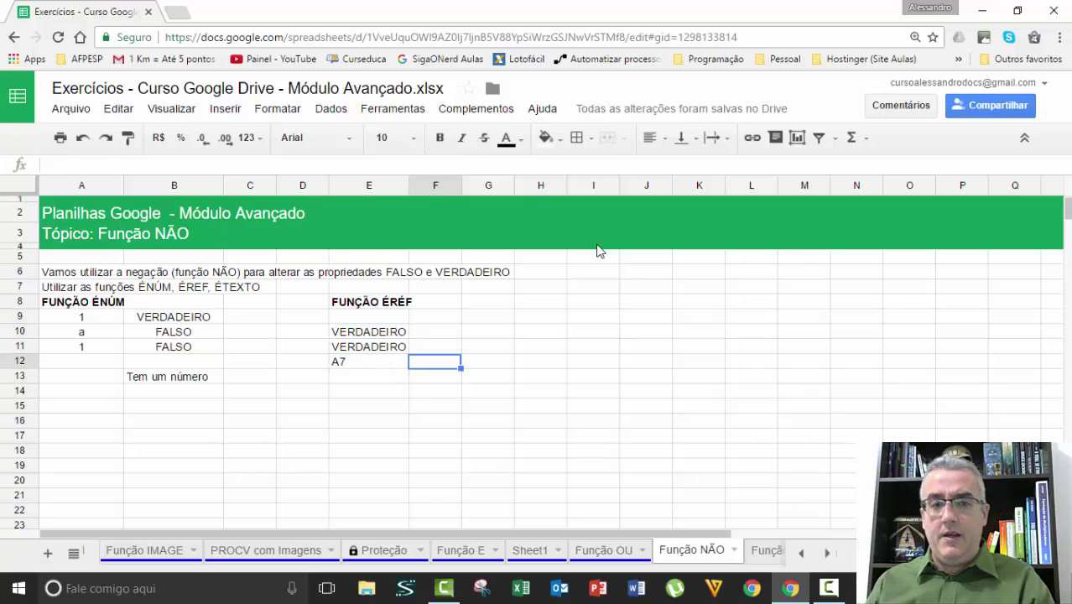
{"action": "key", "text": "Down"}
{"action": "key", "text": "Left"}
{"action": "type", "text": "=se"}
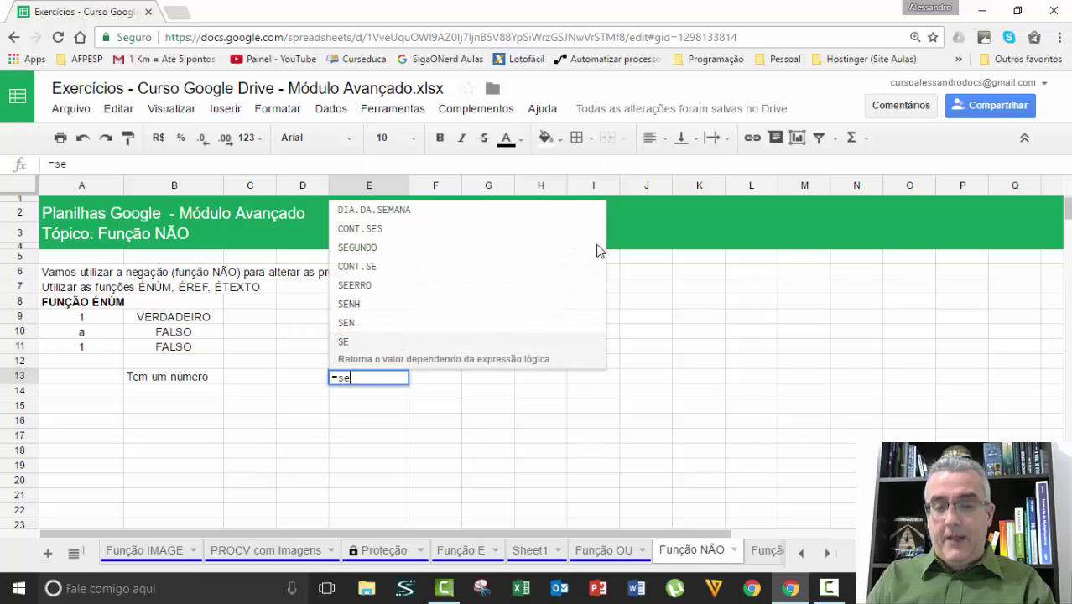
{"action": "type", "text": "("}
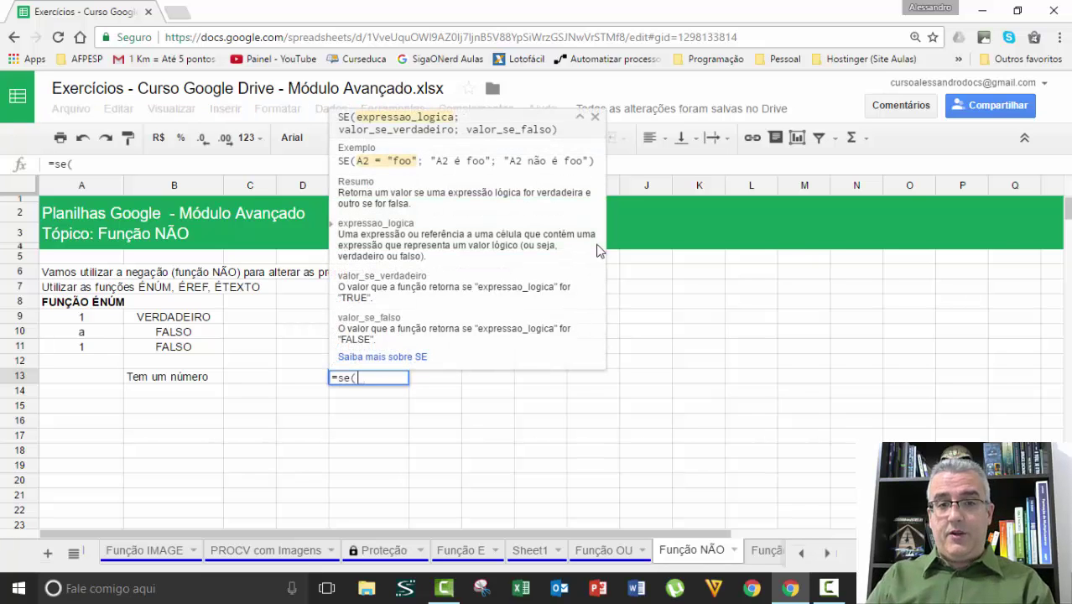
{"action": "type", "text": "não("}
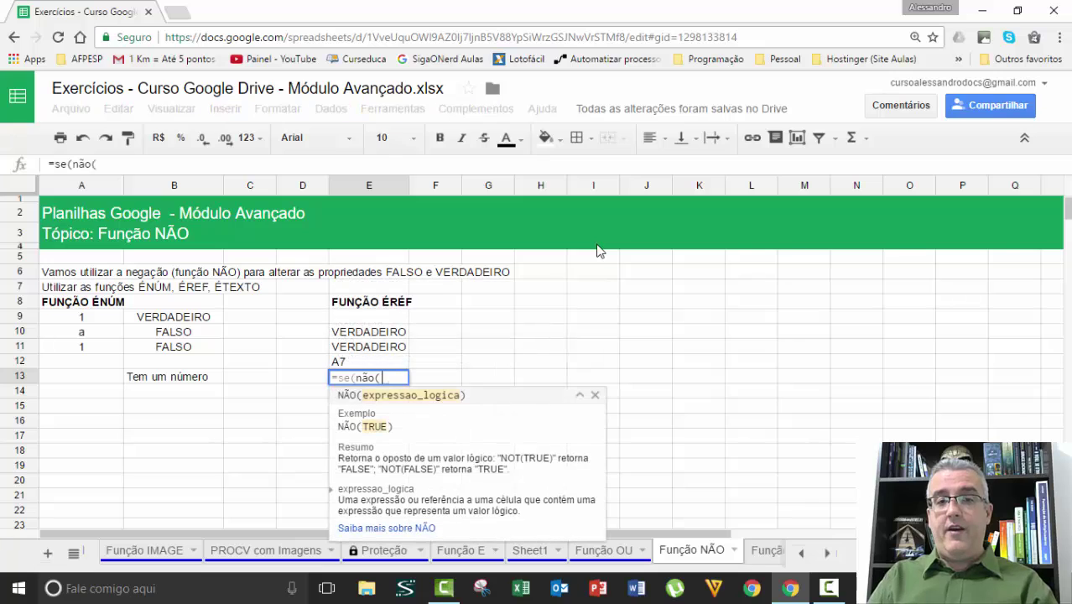
{"action": "type", "text": "ÉREF("}
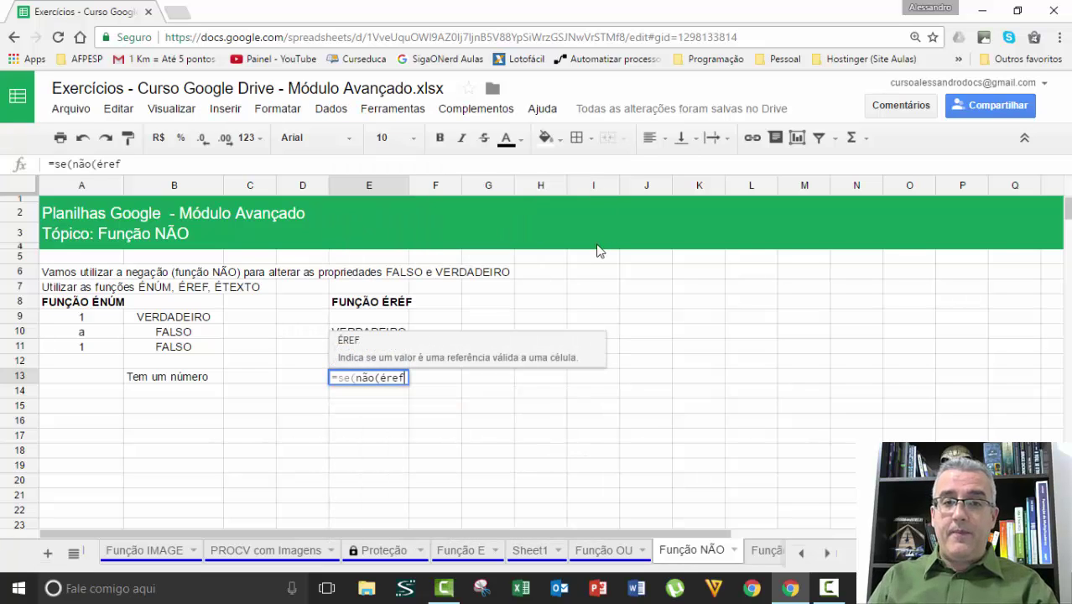
{"action": "key", "text": "Up"}
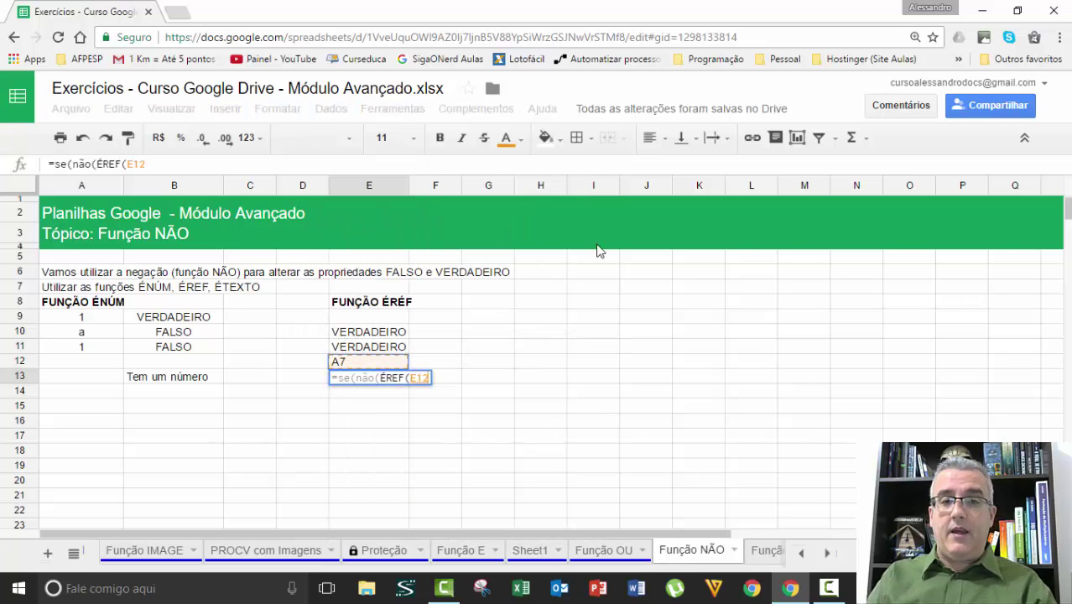
{"action": "type", "text": ")"}
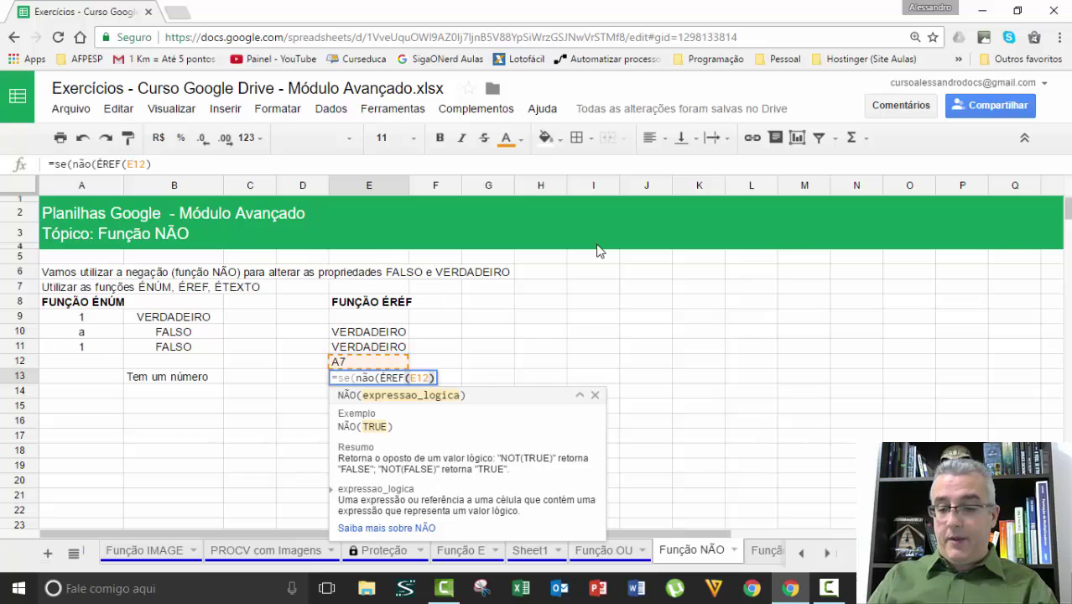
{"action": "type", "text": ")"}
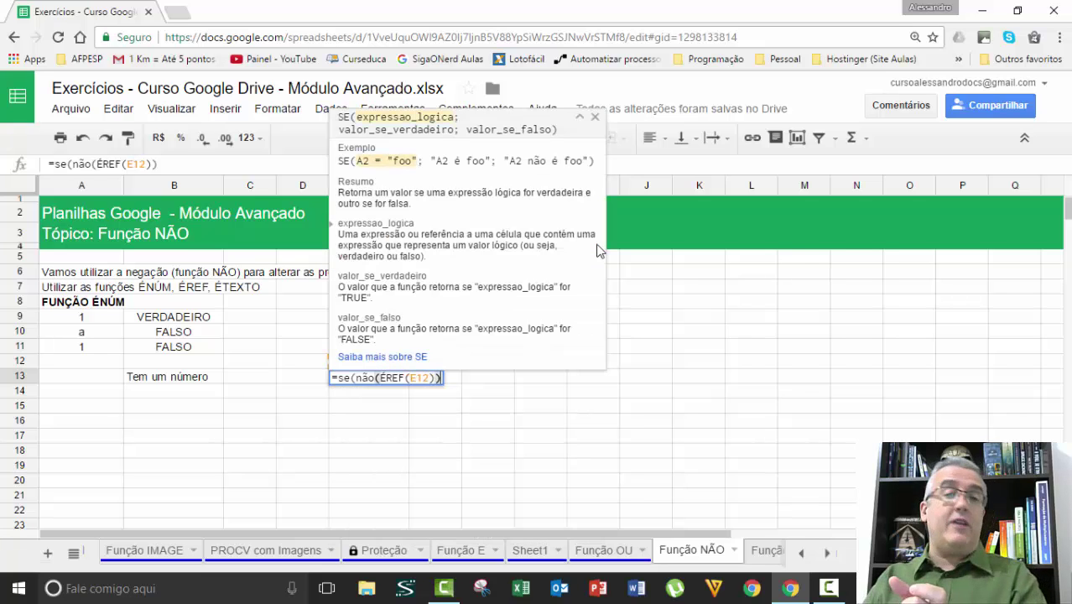
{"action": "type", "text": "; "}
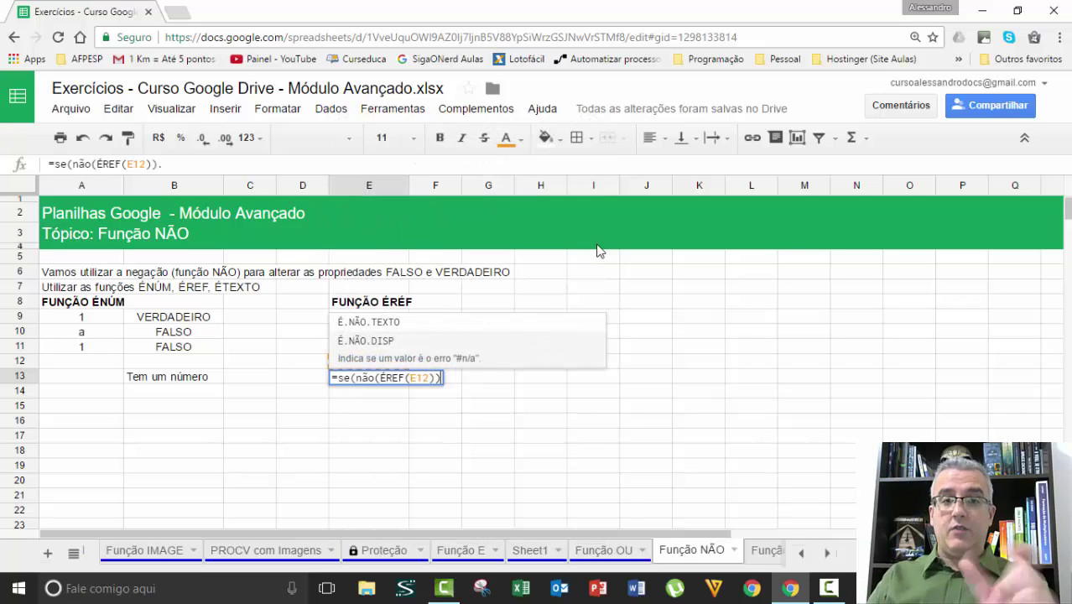
{"action": "type", "text": "\""}
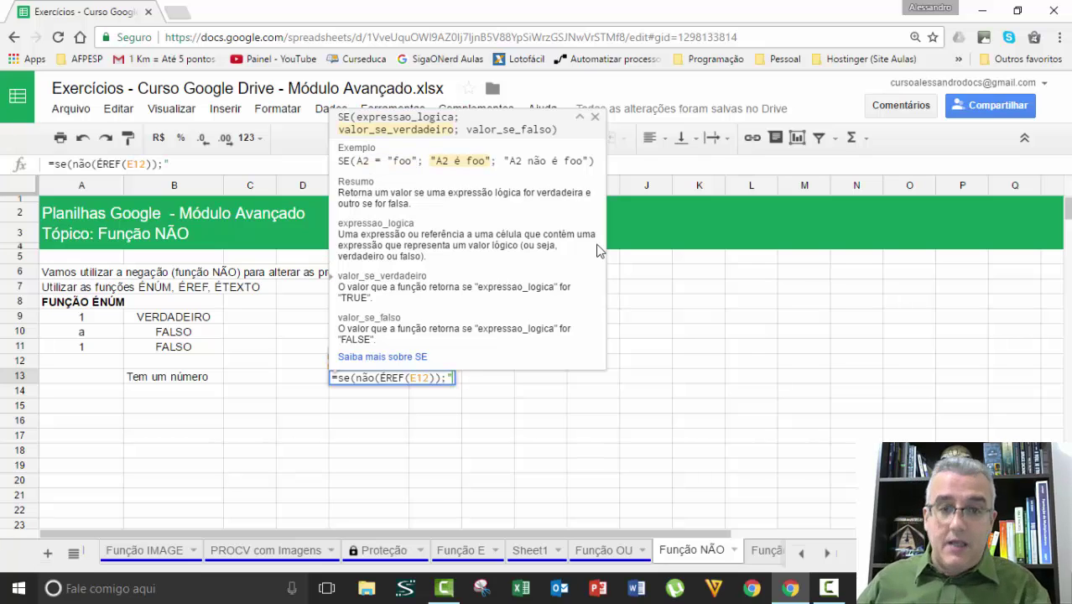
{"action": "left_click", "coordinate": [578, 116]}
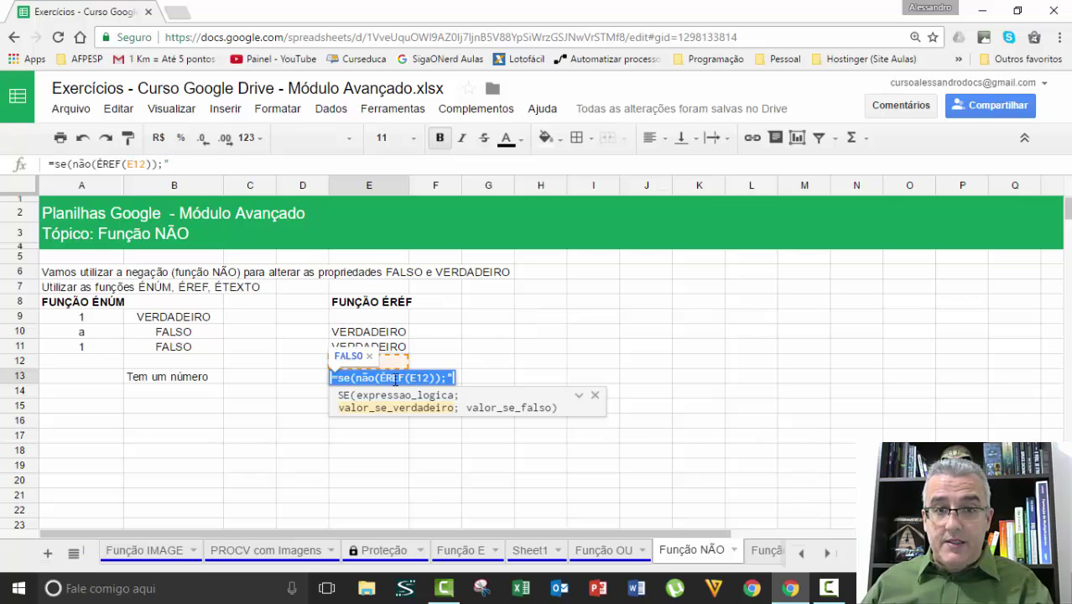
{"action": "key", "text": "BackSpace"}
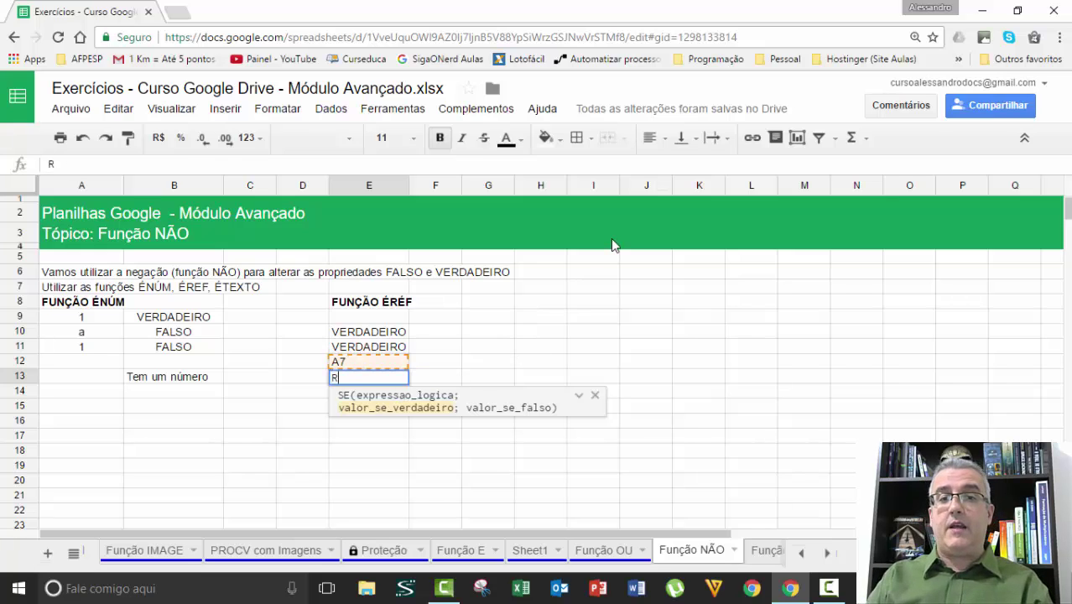
{"action": "type", "text": "Referência inválida..."}
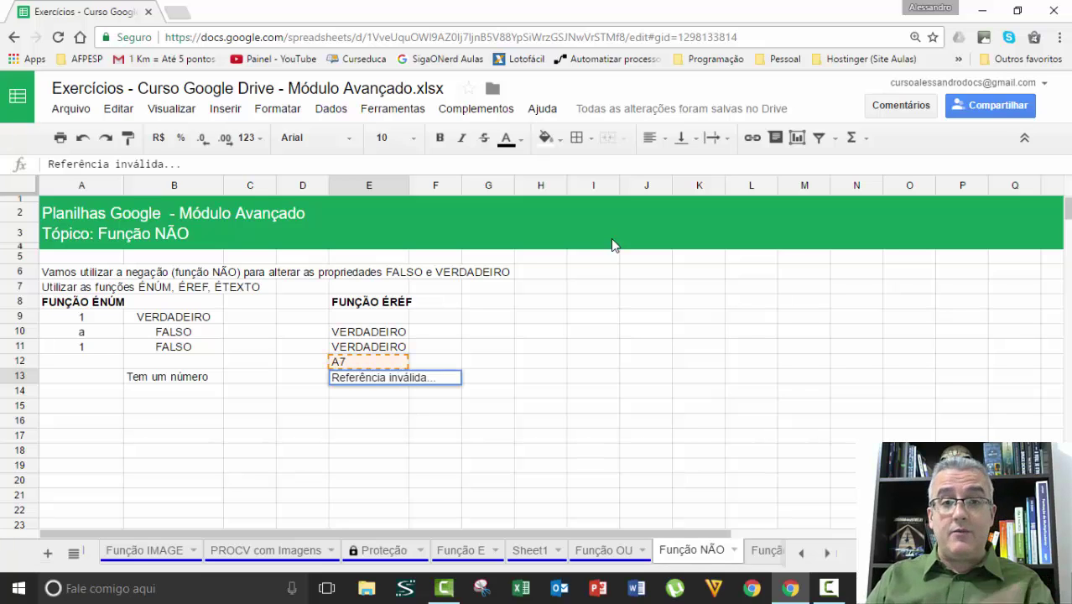
{"action": "key", "text": "Escape"}
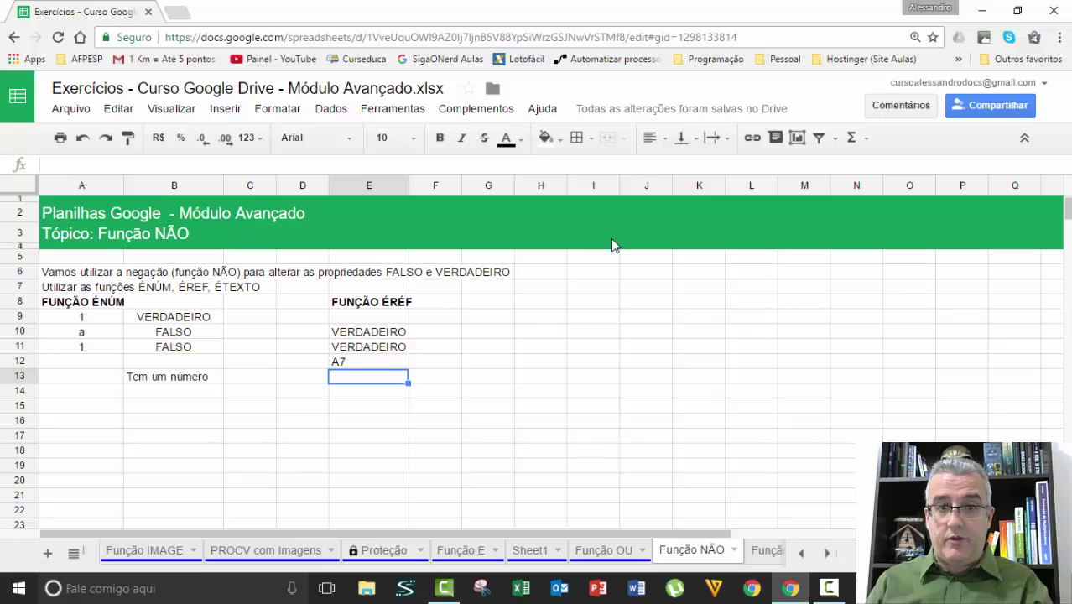
Begin an SE formula in cell E13 with the negated reference test NÃO(ÉREF(E12)) as its condition.
{"action": "key", "text": "Return"}
{"action": "type", "text": "=s"}
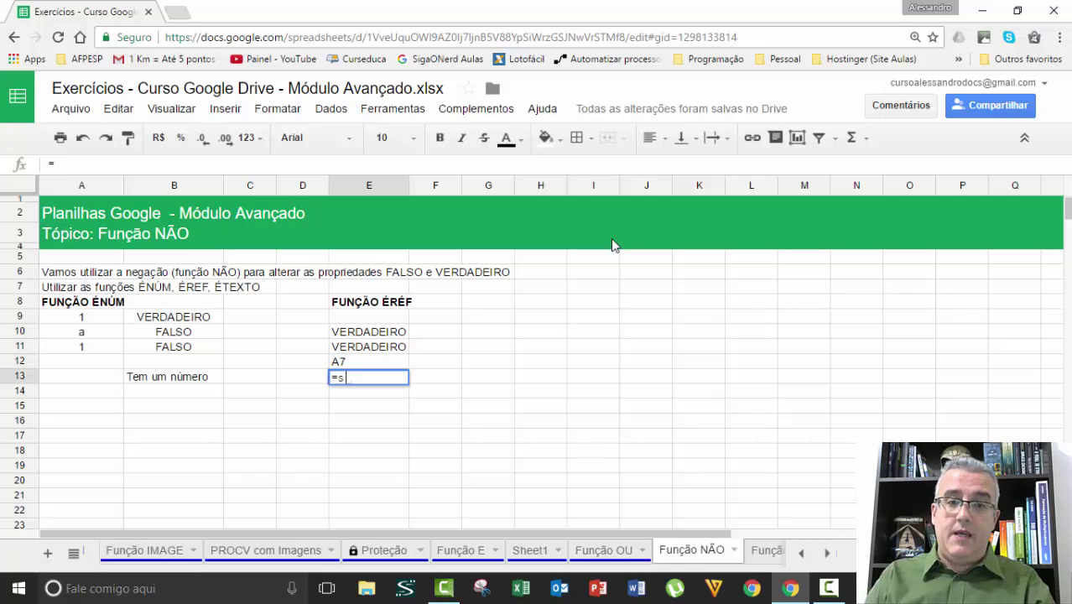
{"action": "type", "text": "e(é"}
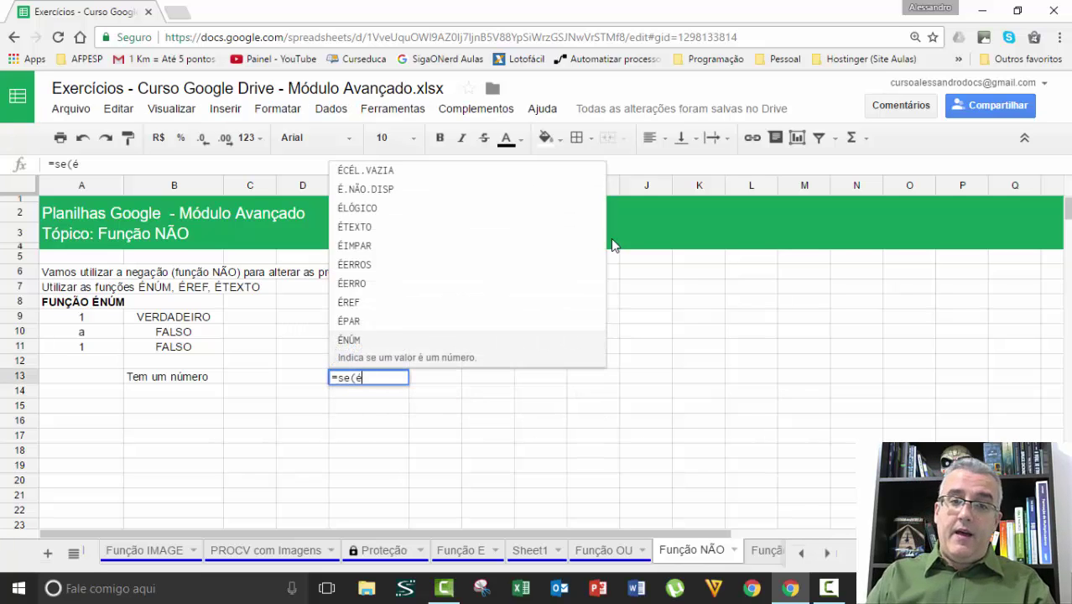
{"action": "key", "text": "BackSpace"}
{"action": "type", "text": "não(pé"}
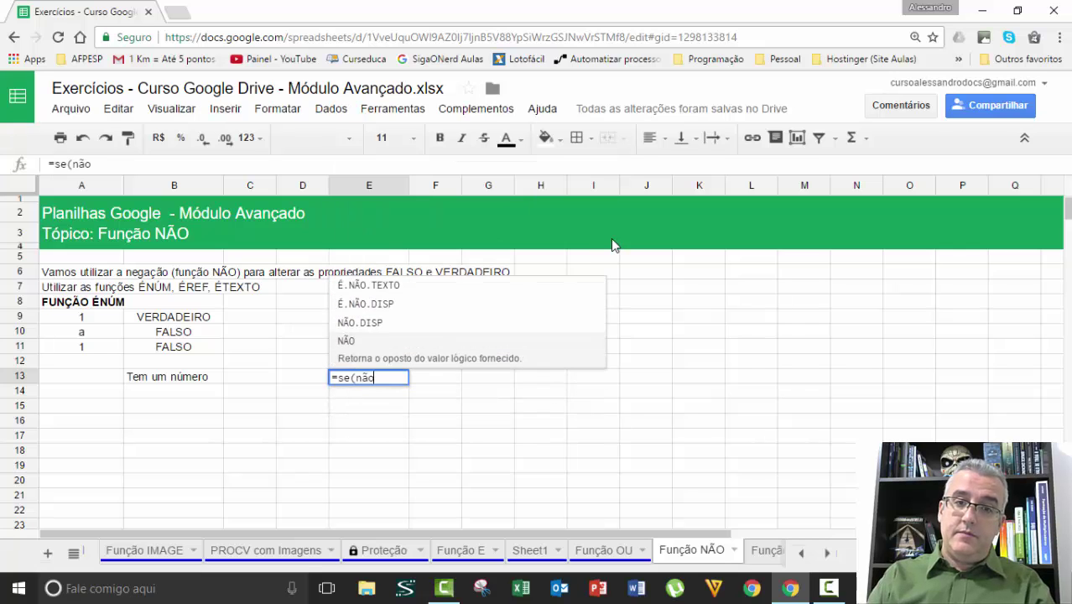
{"action": "key", "text": "BackSpace"}
{"action": "key", "text": "BackSpace"}
{"action": "type", "text": "é"}
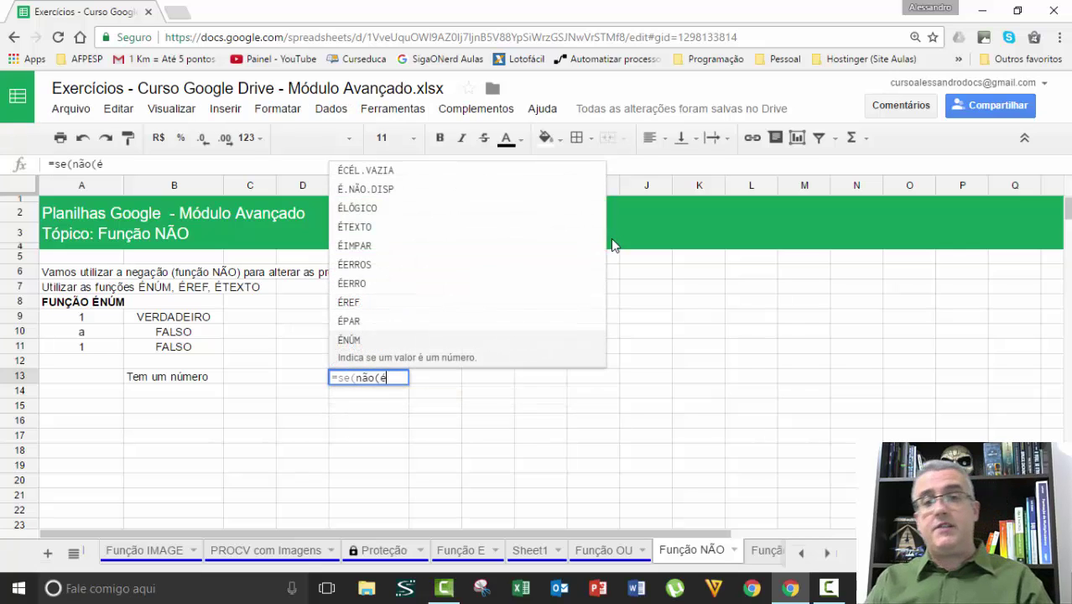
{"action": "type", "text": "ref("}
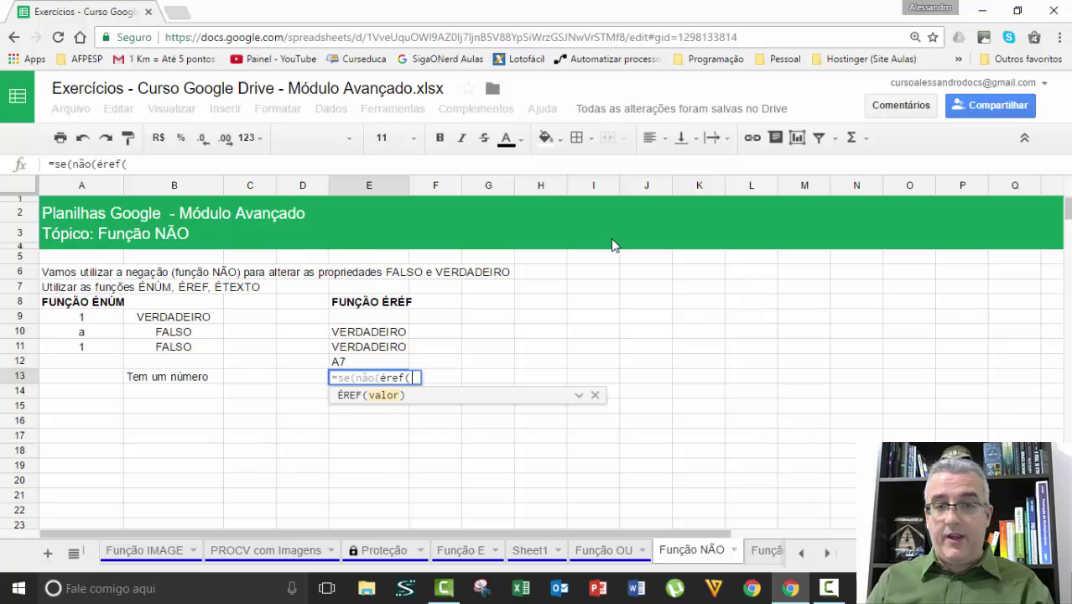
{"action": "key", "text": "Up"}
{"action": "type", "text": ")"}
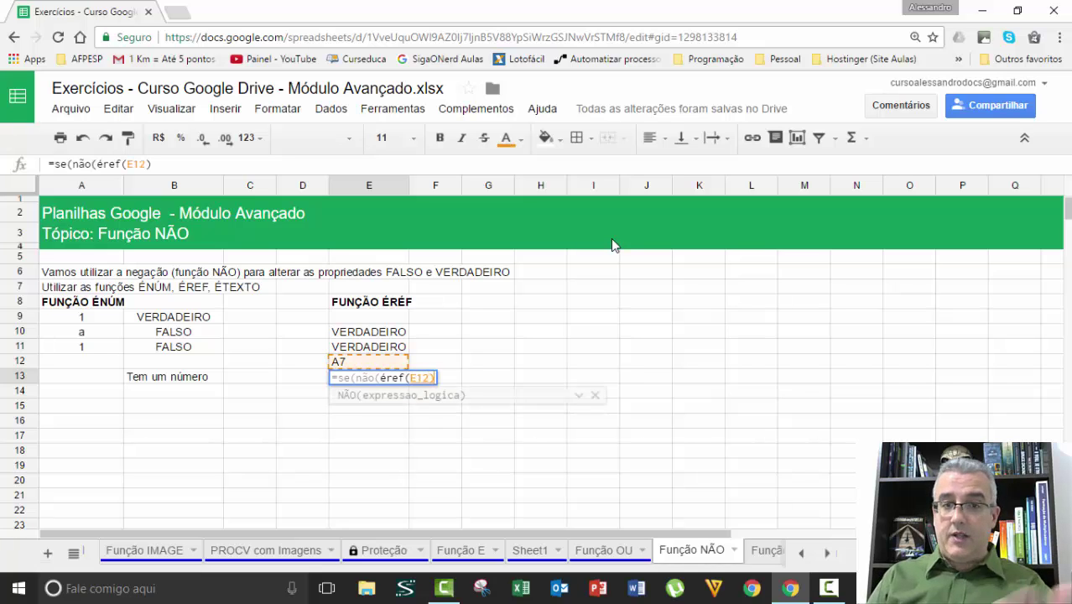
{"action": "type", "text": ")"}
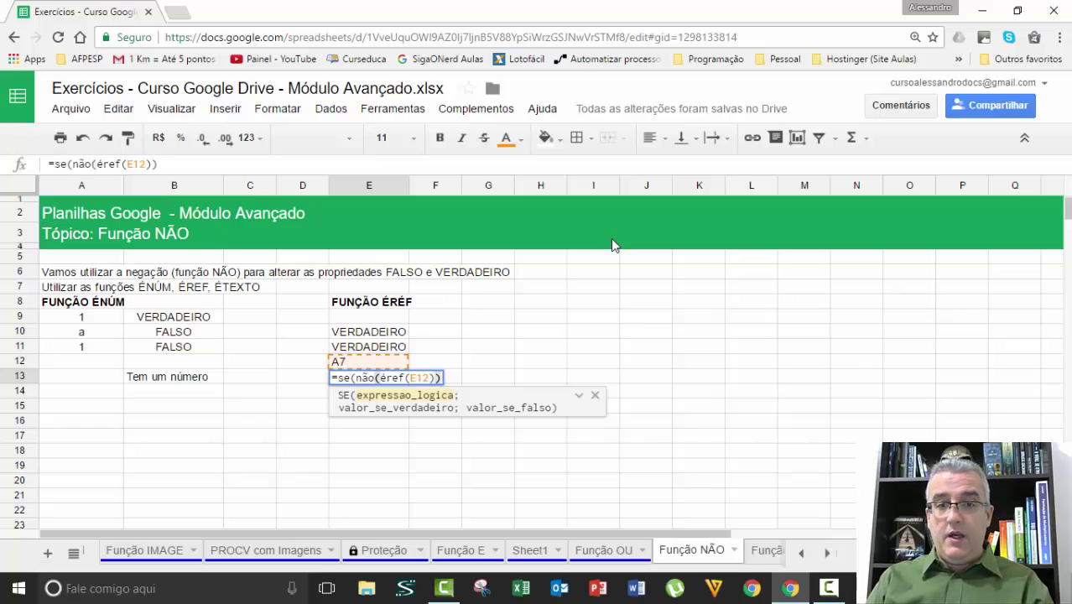
Complete the SE formula with "Não é uma referência válida..." as the true result and "Referência válida" as the false result.
{"action": "type", "text": ";\"Não é uma"}
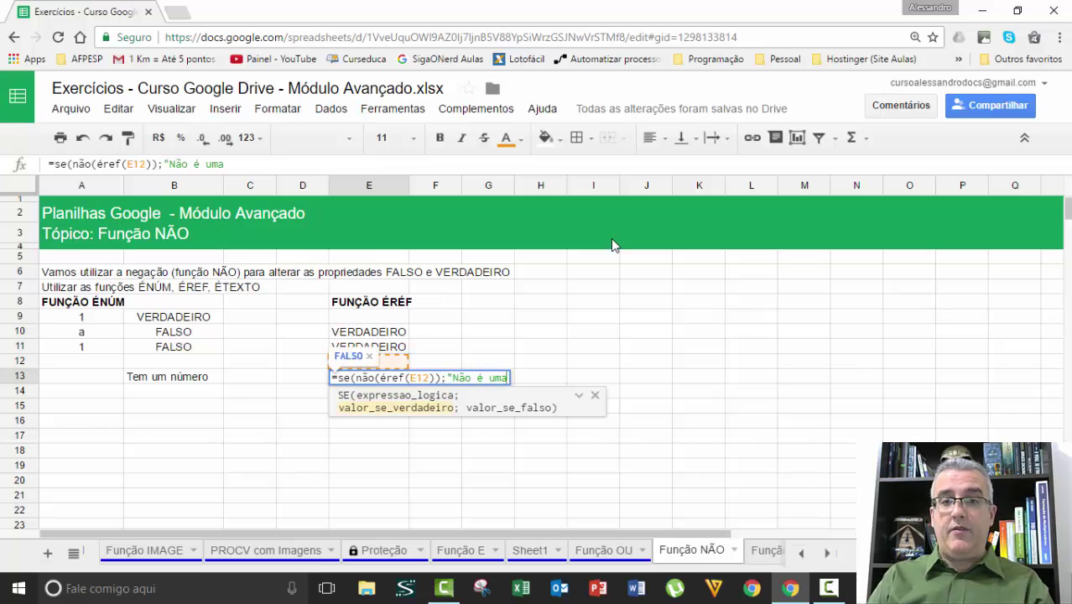
{"action": "type", "text": " referência v"}
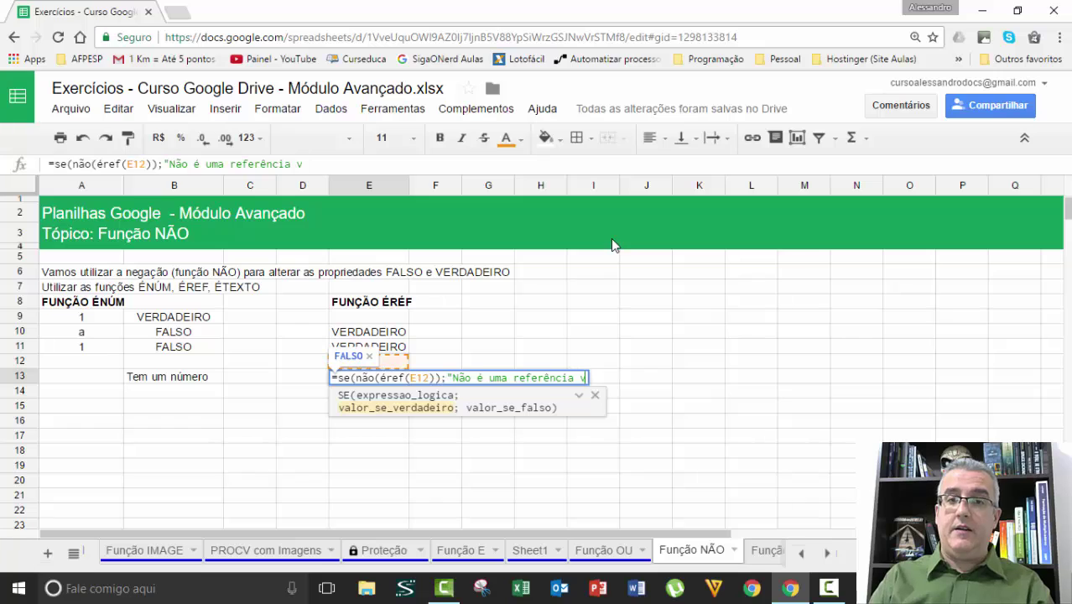
{"action": "type", "text": "álidad"}
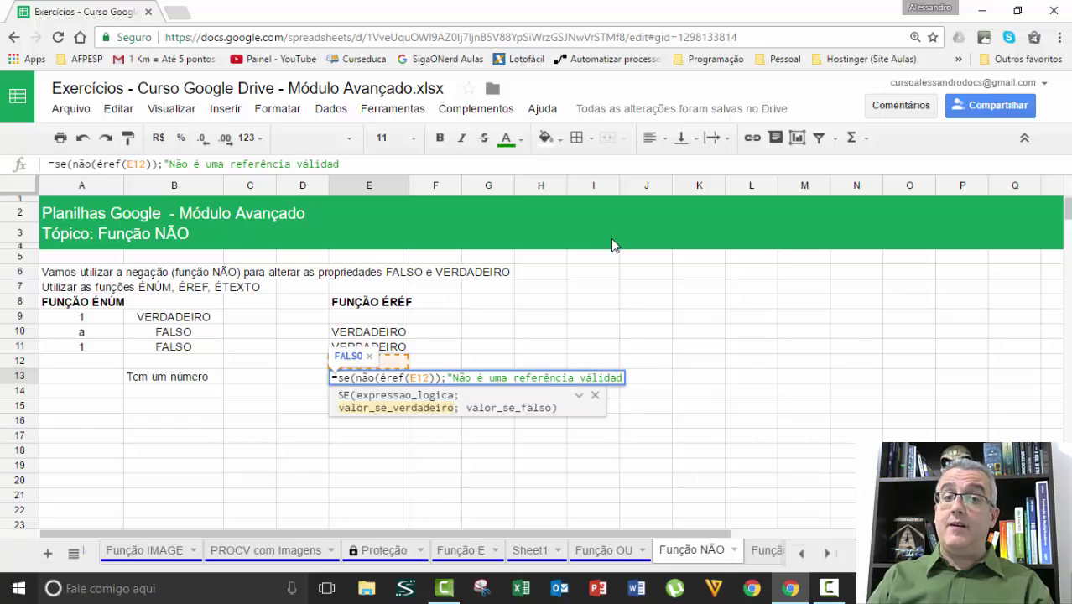
{"action": "key", "text": "BackSpace"}
{"action": "type", "text": "...\""}
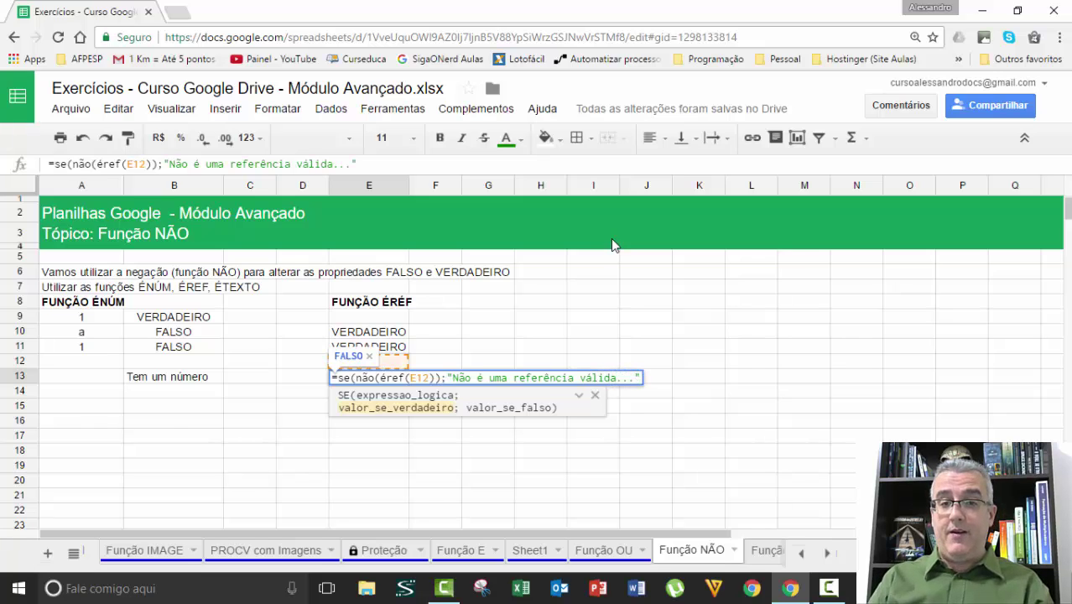
{"action": "type", "text": ";\""}
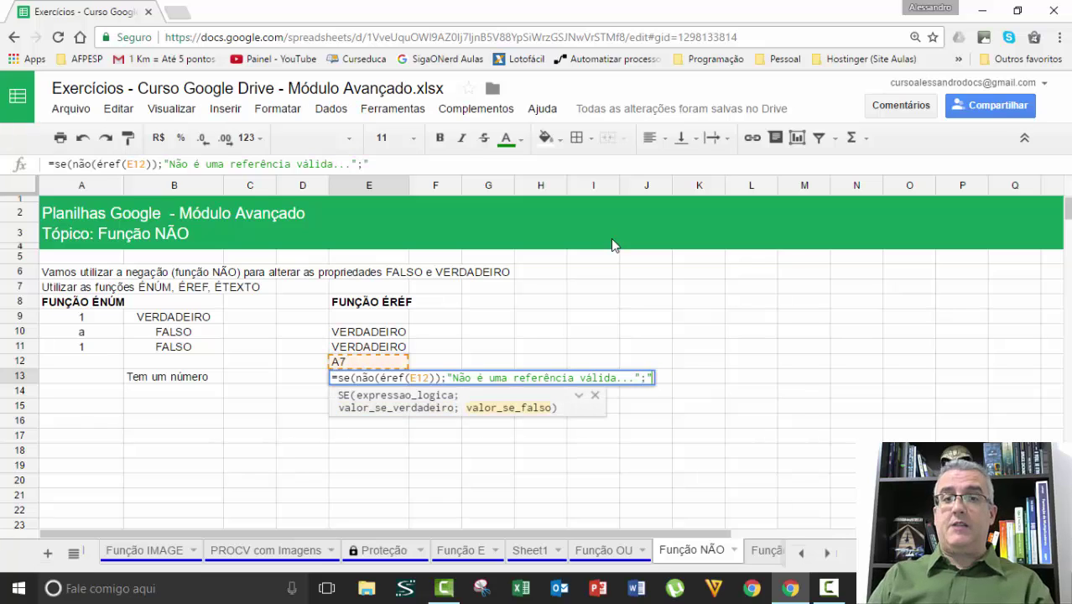
{"action": "type", "text": "Ref"}
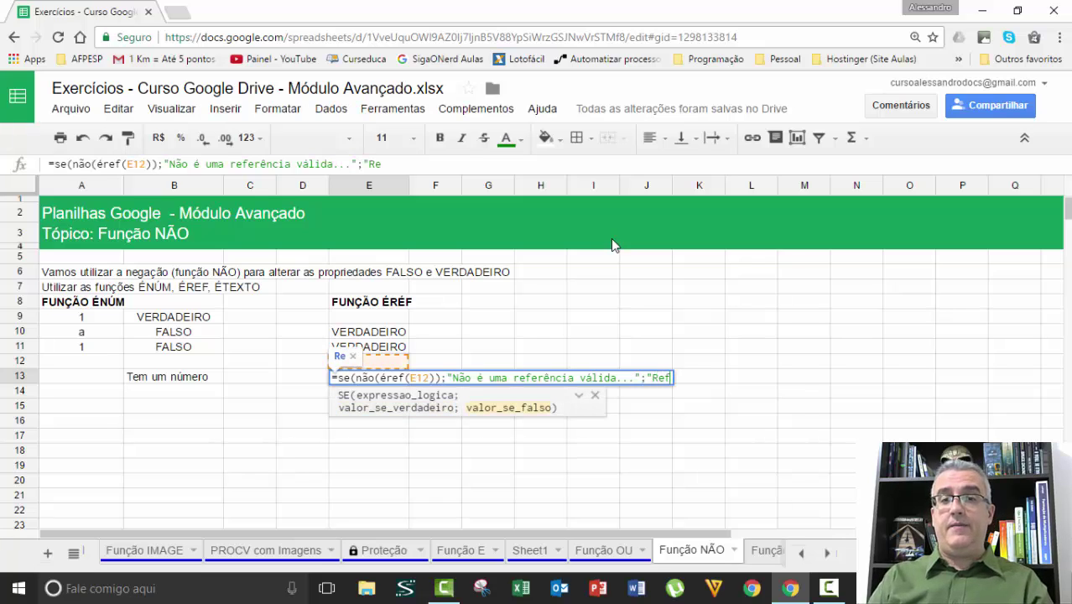
{"action": "type", "text": "erê"}
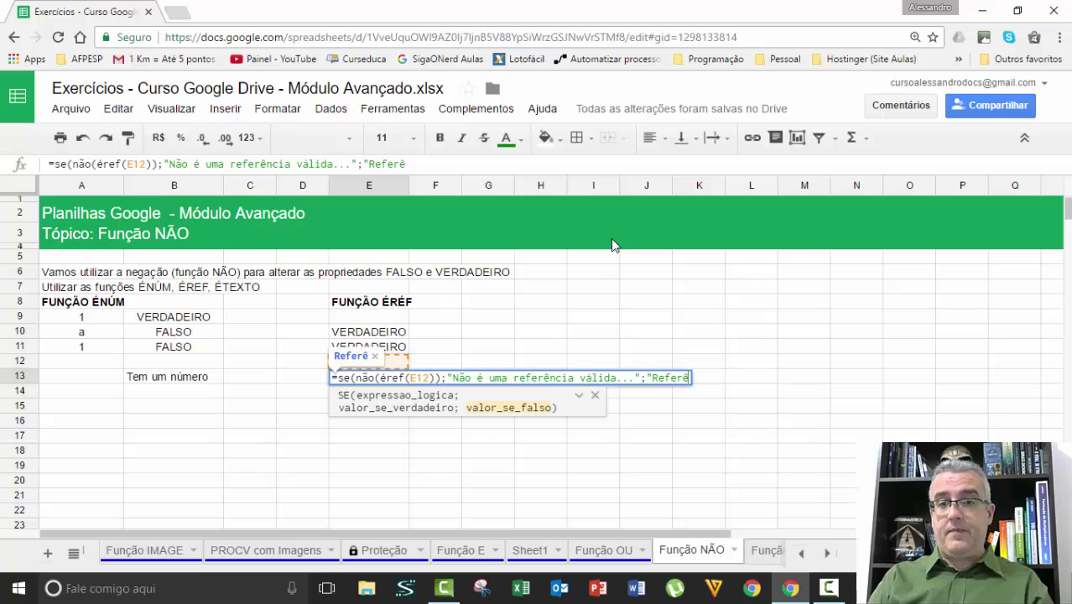
{"action": "type", "text": "ncia válida\")"}
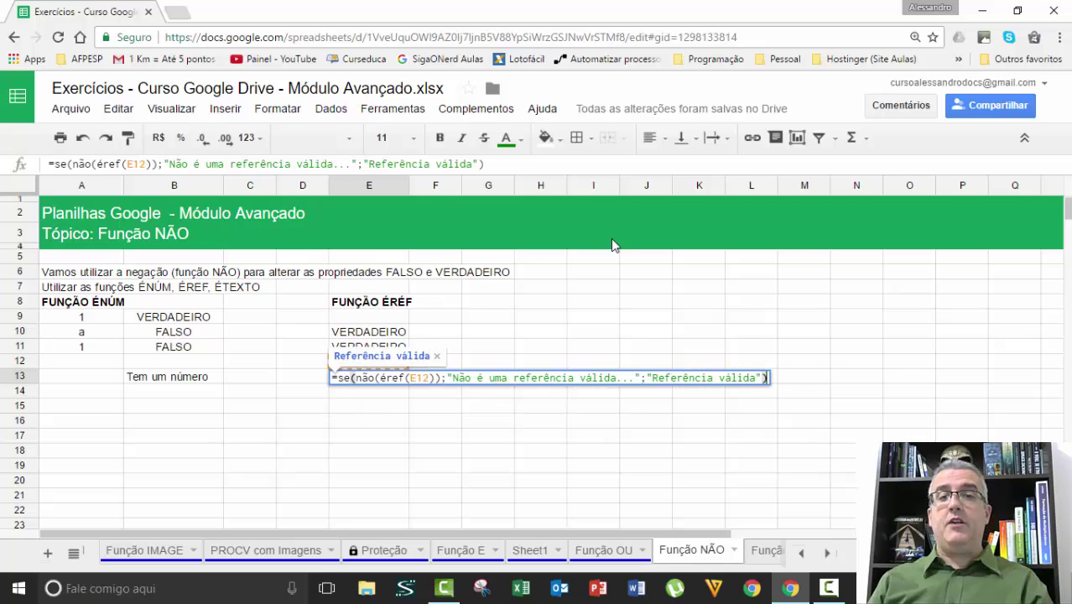
{"action": "key", "text": "Return"}
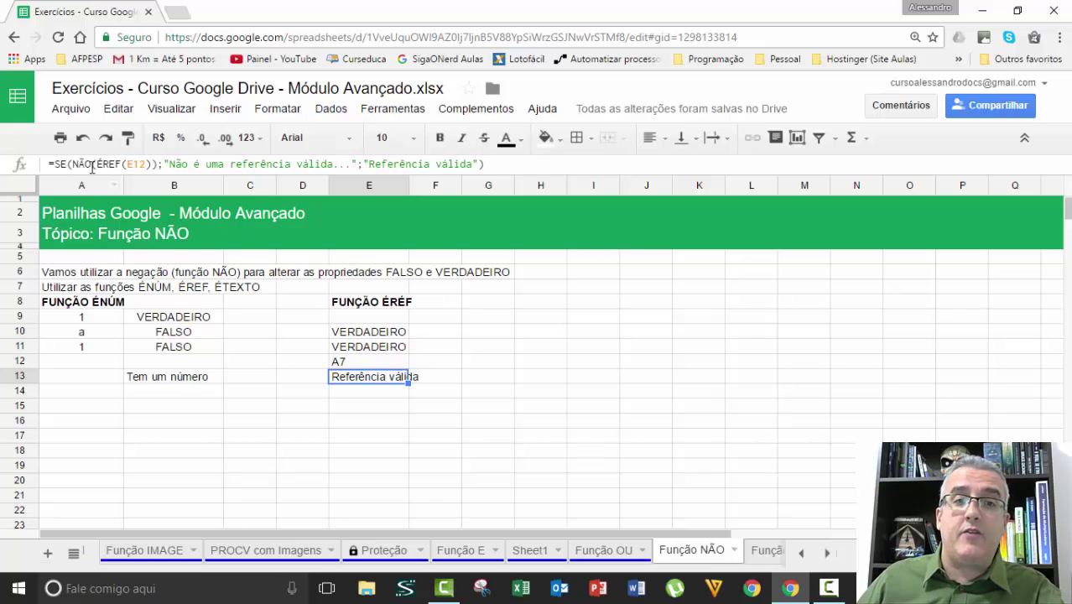
Review the ÉREF test, the NÃO negation and the false result within the formula in cell E13.
{"action": "left_click_drag", "start_coordinate": [97, 164], "coordinate": [151, 163]}
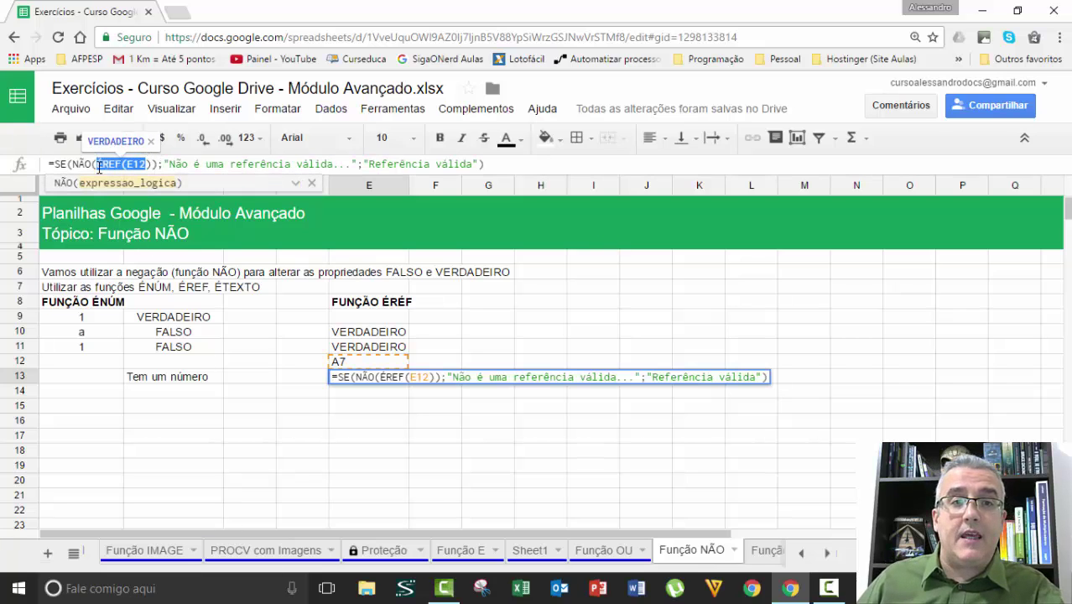
{"action": "double_click", "coordinate": [77, 164]}
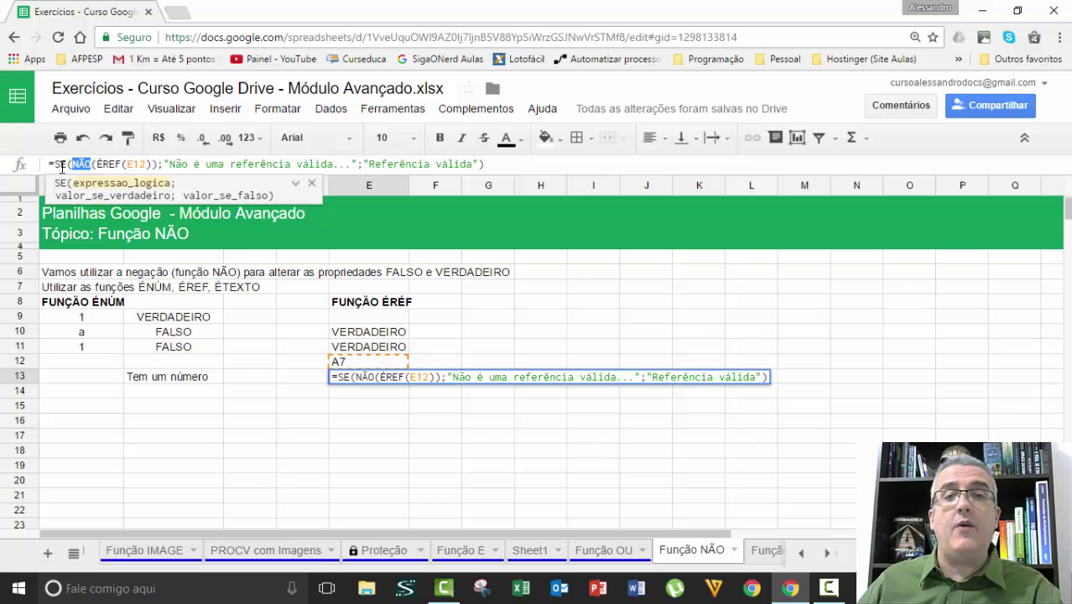
{"action": "left_click", "coordinate": [62, 166]}
{"action": "left_click_drag", "start_coordinate": [389, 165], "coordinate": [482, 165]}
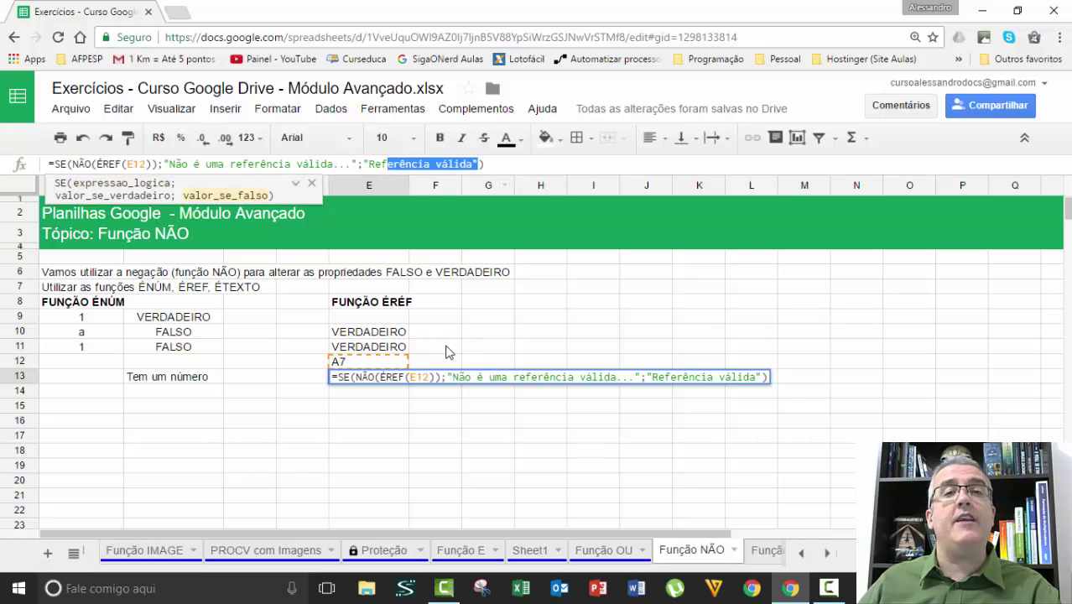
{"action": "key", "text": "Return"}
{"action": "left_click", "coordinate": [450, 392]}
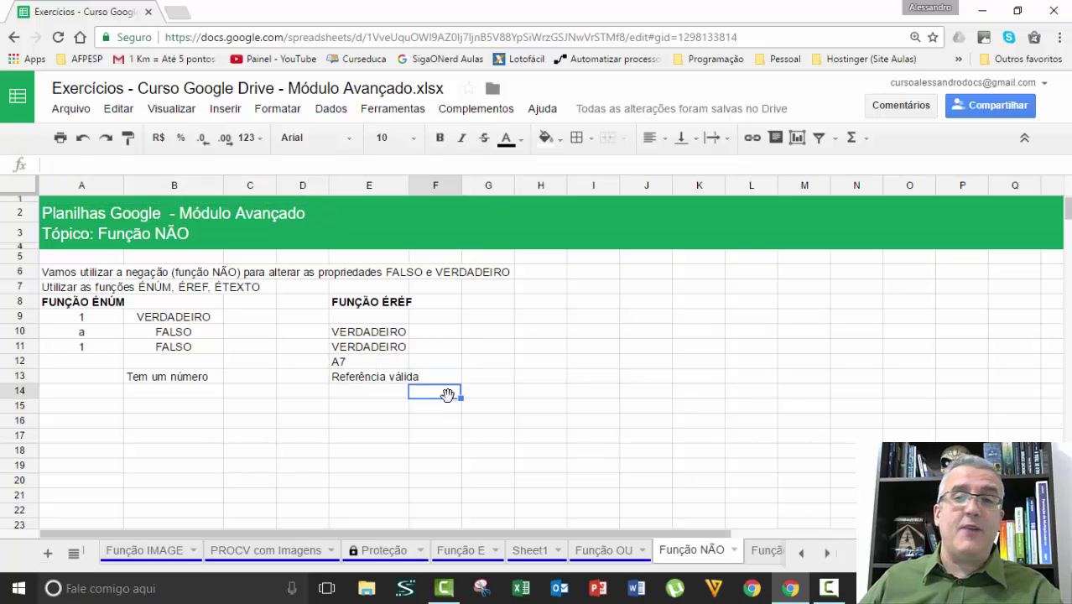
Widen column E to fit the result text in E13 and centre the cells E10:E13 horizontally.
{"action": "left_click_drag", "start_coordinate": [407, 185], "coordinate": [420, 185]}
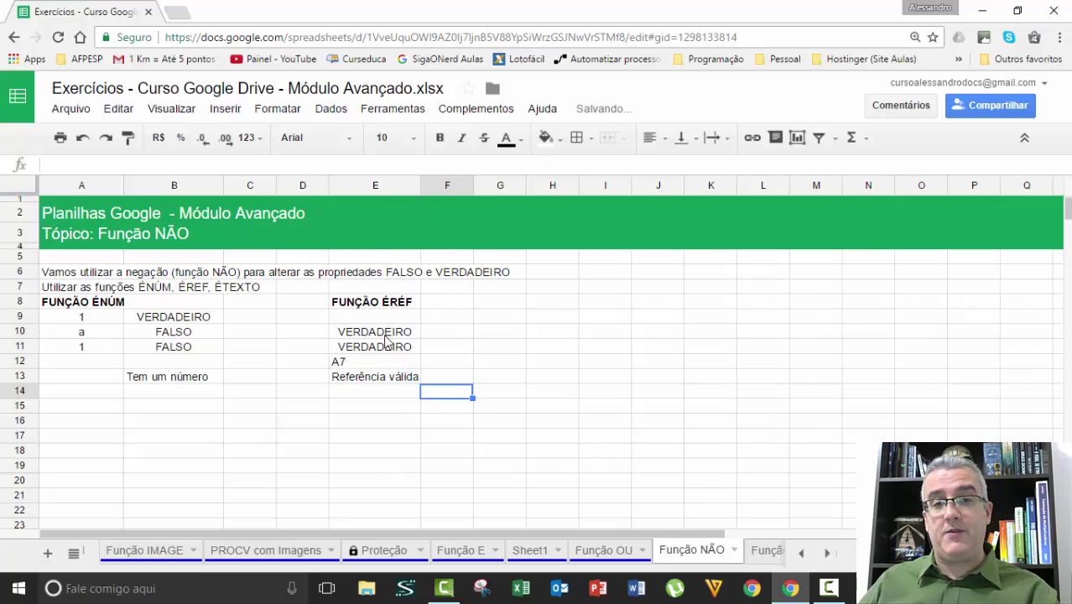
{"action": "left_click_drag", "start_coordinate": [374, 332], "coordinate": [375, 377]}
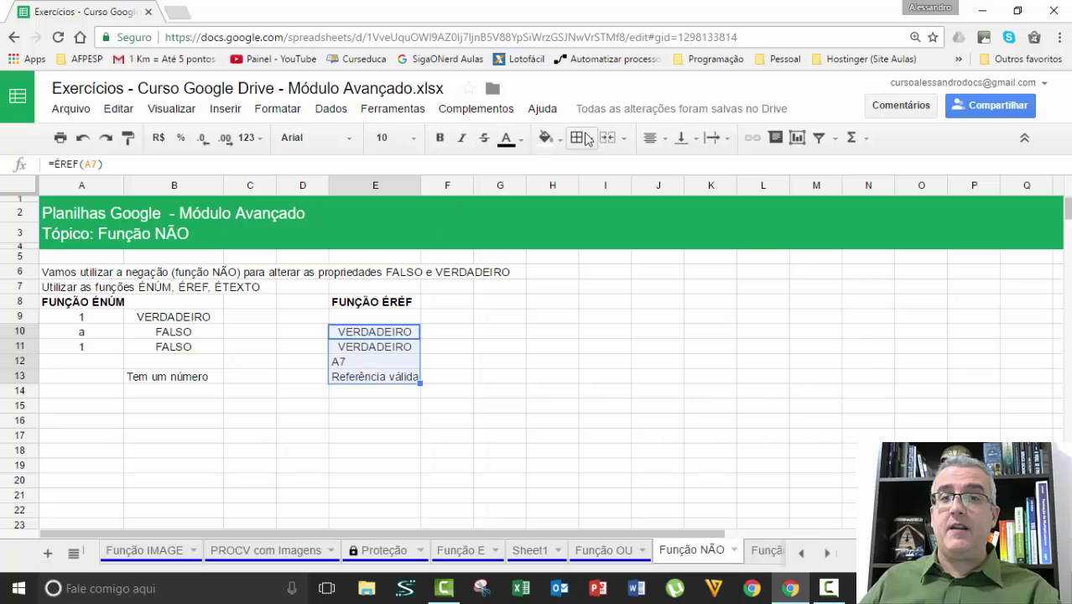
{"action": "left_click", "coordinate": [646, 139]}
{"action": "left_click", "coordinate": [698, 164]}
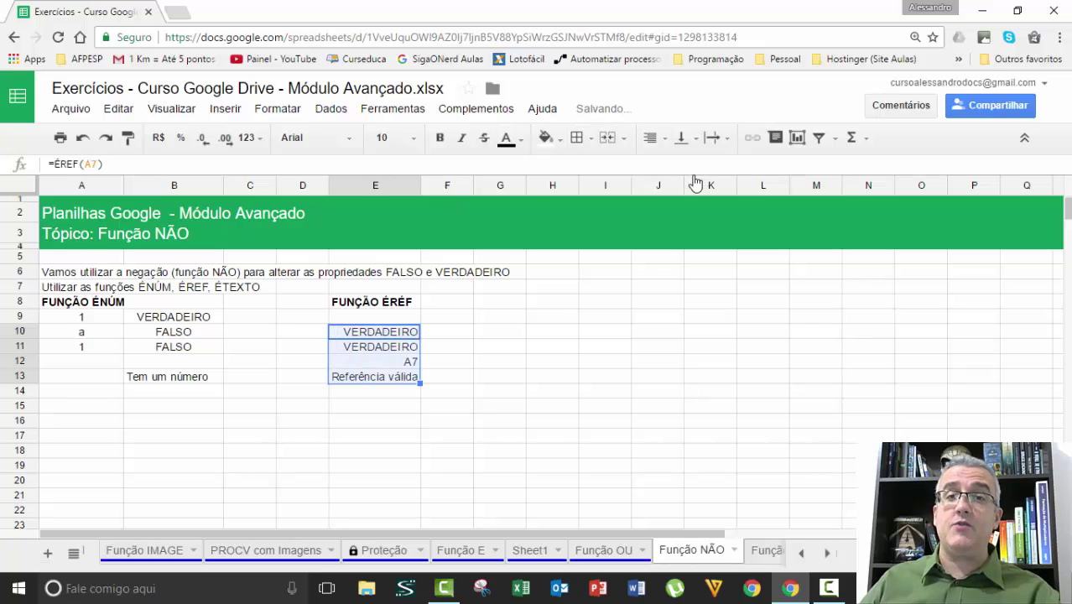
{"action": "left_click", "coordinate": [651, 138]}
{"action": "left_click", "coordinate": [669, 166]}
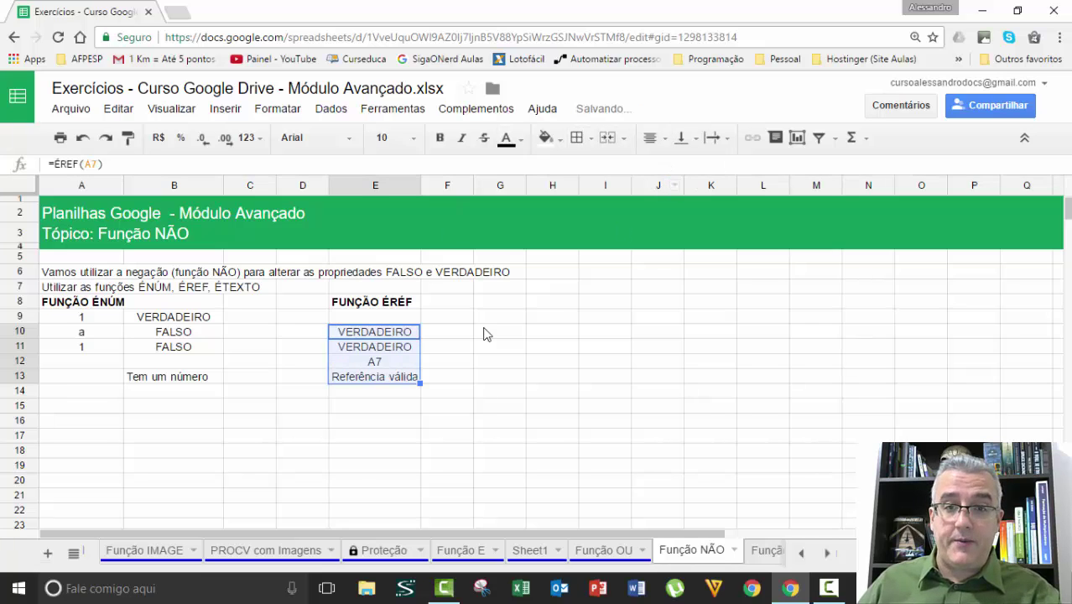
Enter the formula =INDIRETO(E12) in cell G12.
{"action": "left_click", "coordinate": [308, 344]}
{"action": "left_click", "coordinate": [166, 319]}
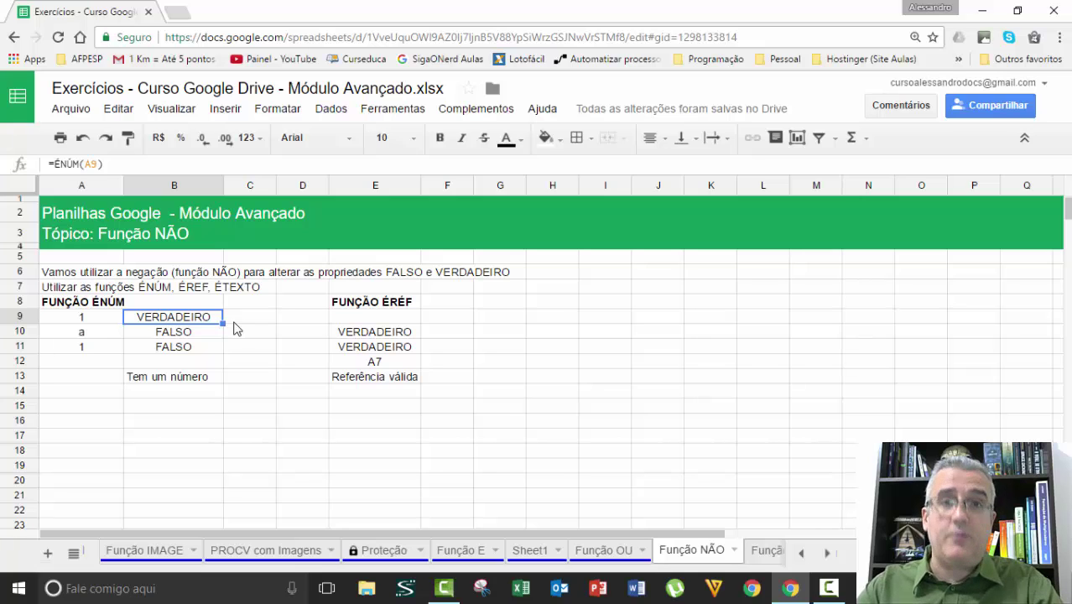
{"action": "key", "text": "Right"}
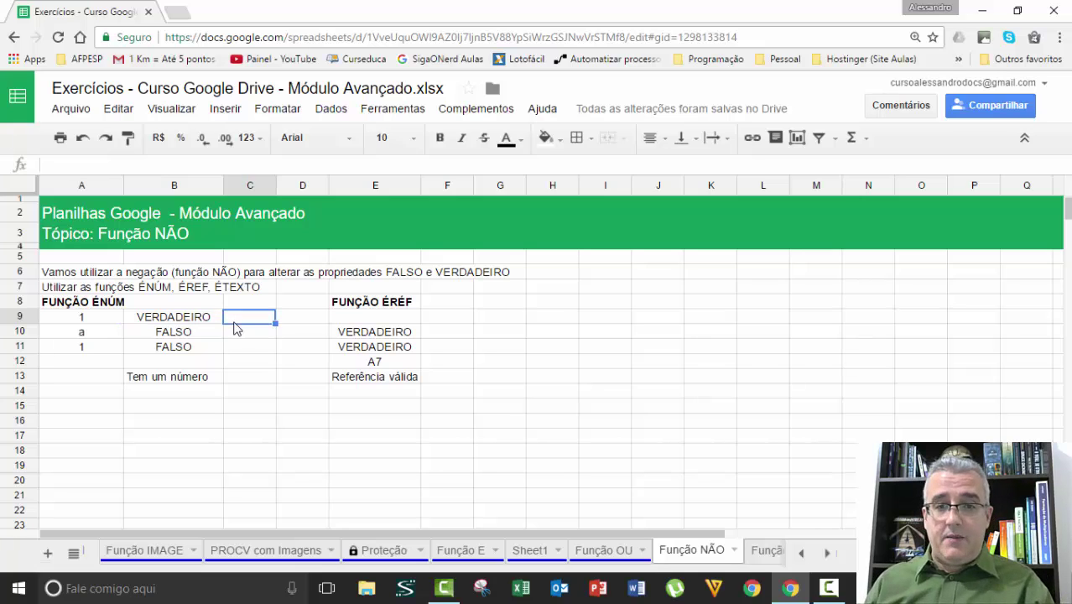
{"action": "key", "text": "Right"}
{"action": "key", "text": "Right"}
{"action": "key", "text": "Down"}
{"action": "key", "text": "Down"}
{"action": "key", "text": "Down"}
{"action": "key", "text": "Right"}
{"action": "key", "text": "Right"}
{"action": "type", "text": "=INDIRETO("}
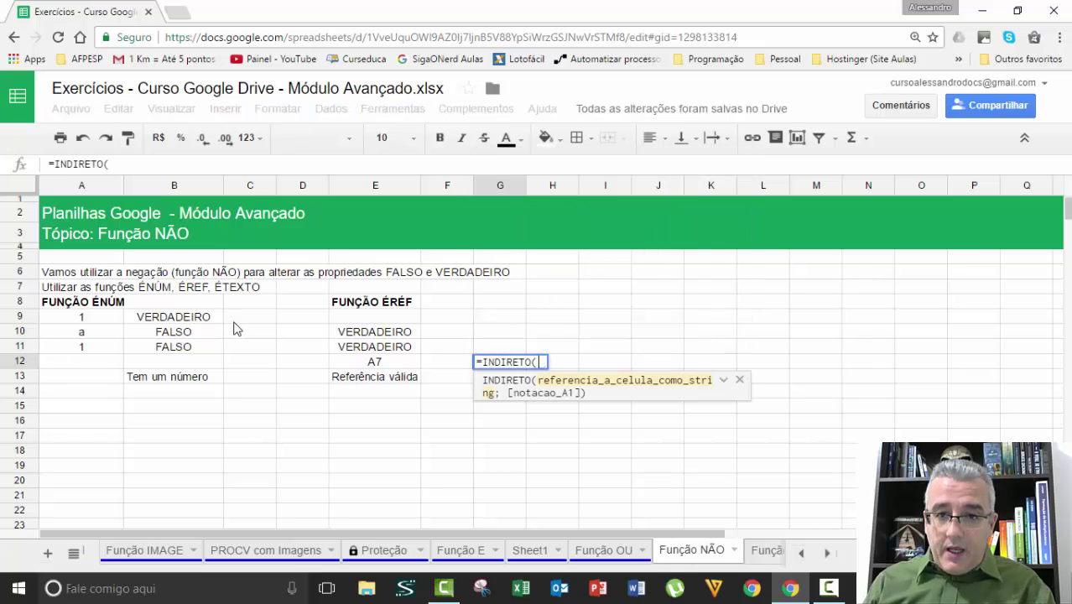
{"action": "key", "text": "Left"}
{"action": "key", "text": "Left"}
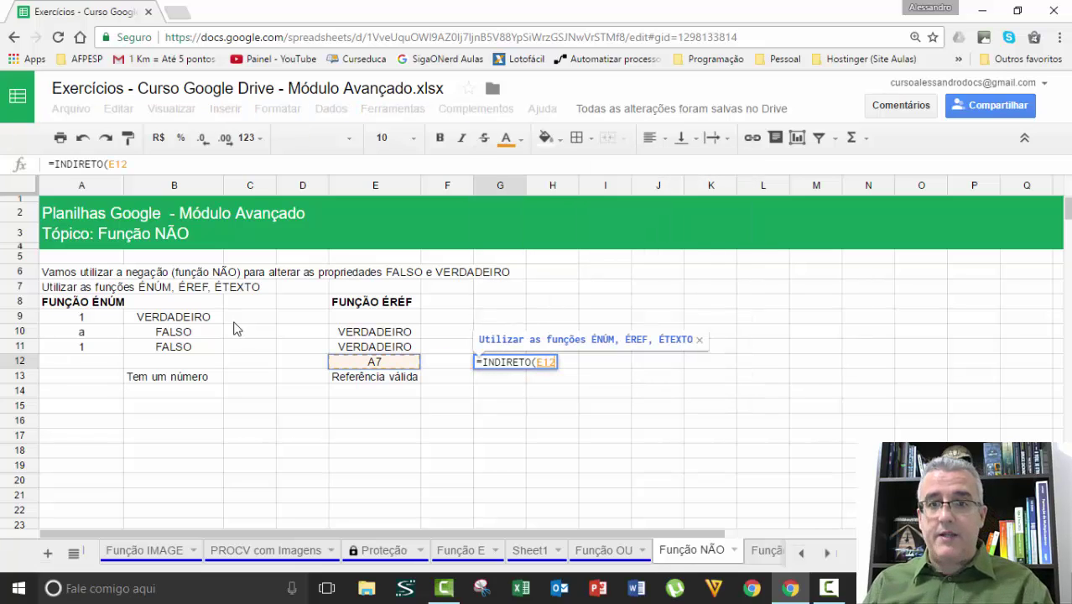
{"action": "type", "text": ")"}
{"action": "key", "text": "Return"}
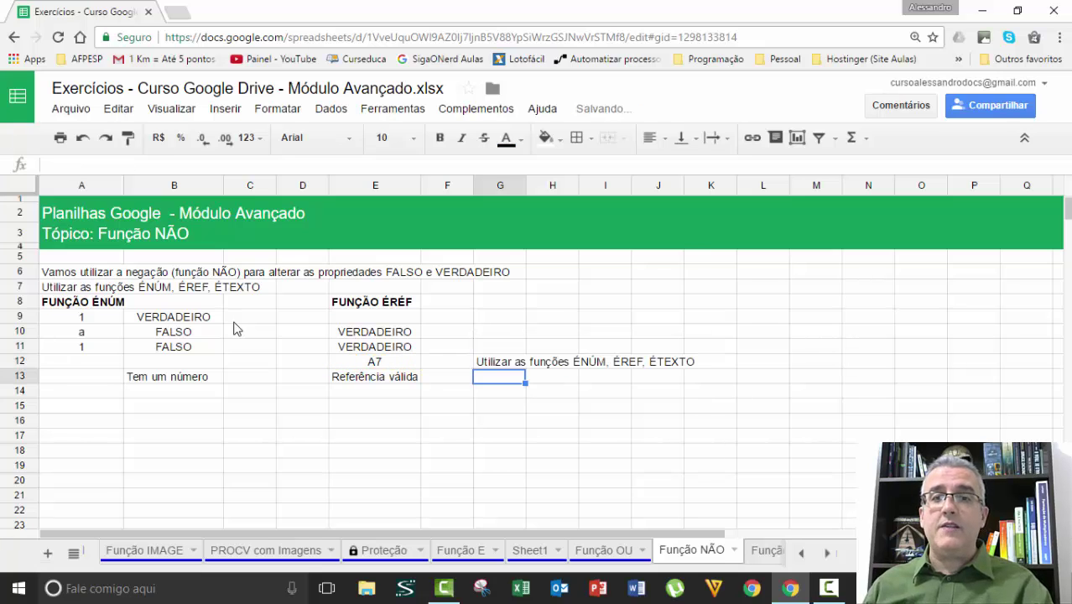
Move the INDIRETO formula from cell G12 to G10.
{"action": "left_click", "coordinate": [508, 367]}
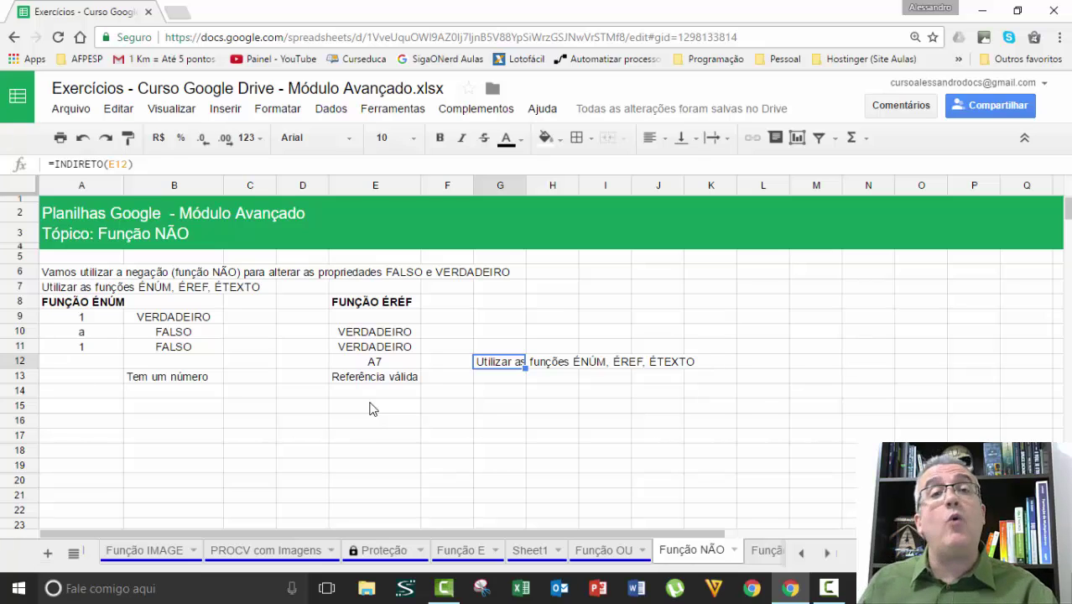
{"action": "key", "text": "Up"}
{"action": "key", "text": "Down"}
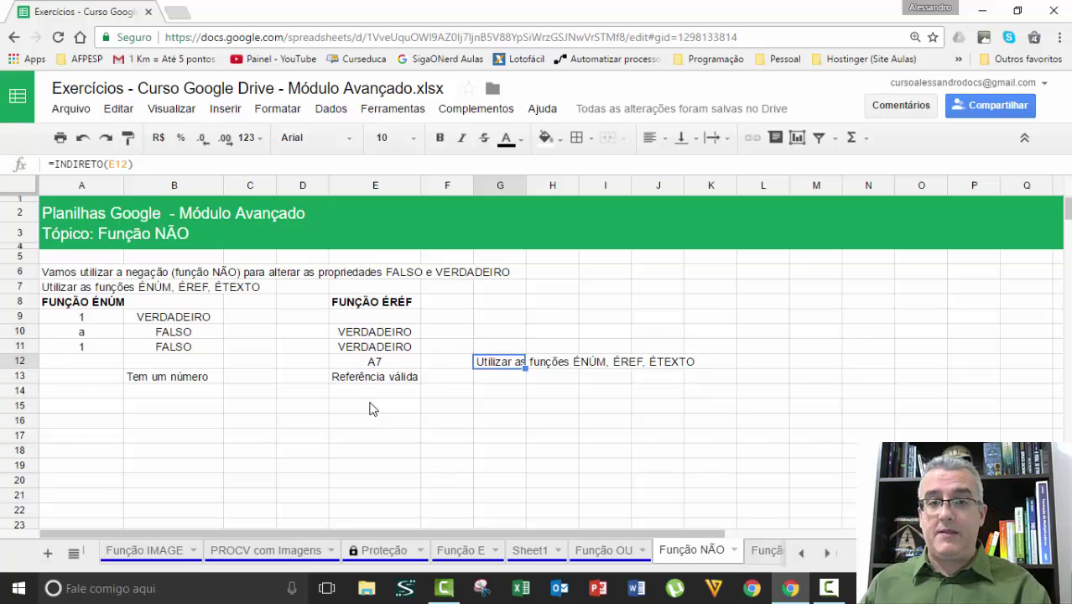
{"action": "key", "text": "ctrl+c"}
{"action": "key", "text": "Up"}
{"action": "key", "text": "Up"}
{"action": "key", "text": "ctrl+v"}
Enter the heading FUNÇÃO INDIRETO in cell G8 and make it bold.
{"action": "key", "text": "Up"}
{"action": "key", "text": "Up"}
{"action": "type", "text": "F"}
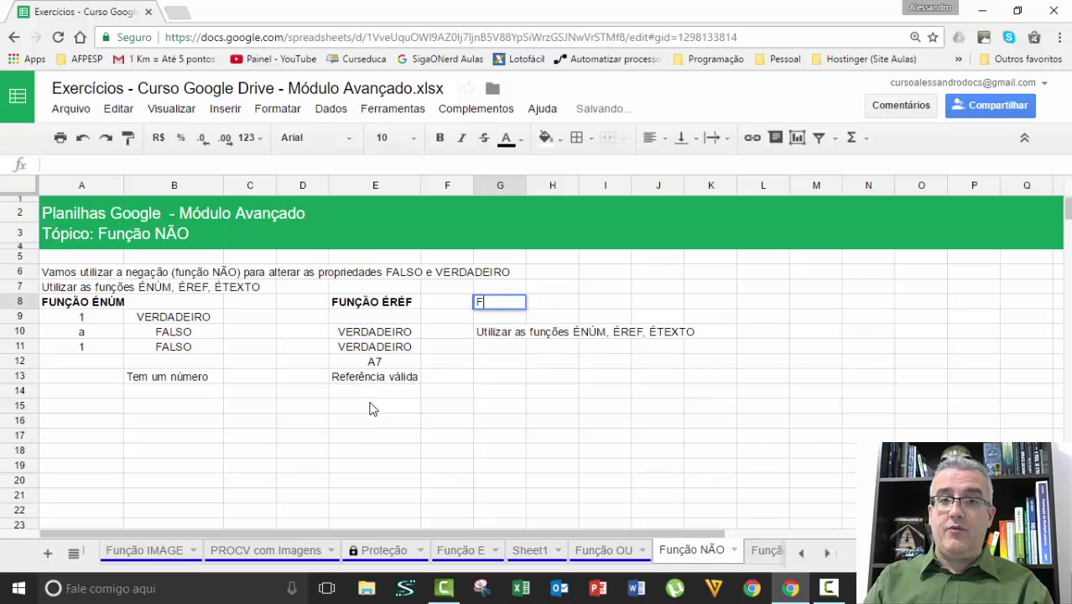
{"action": "type", "text": "UNÇÃO INDIRETOR"}
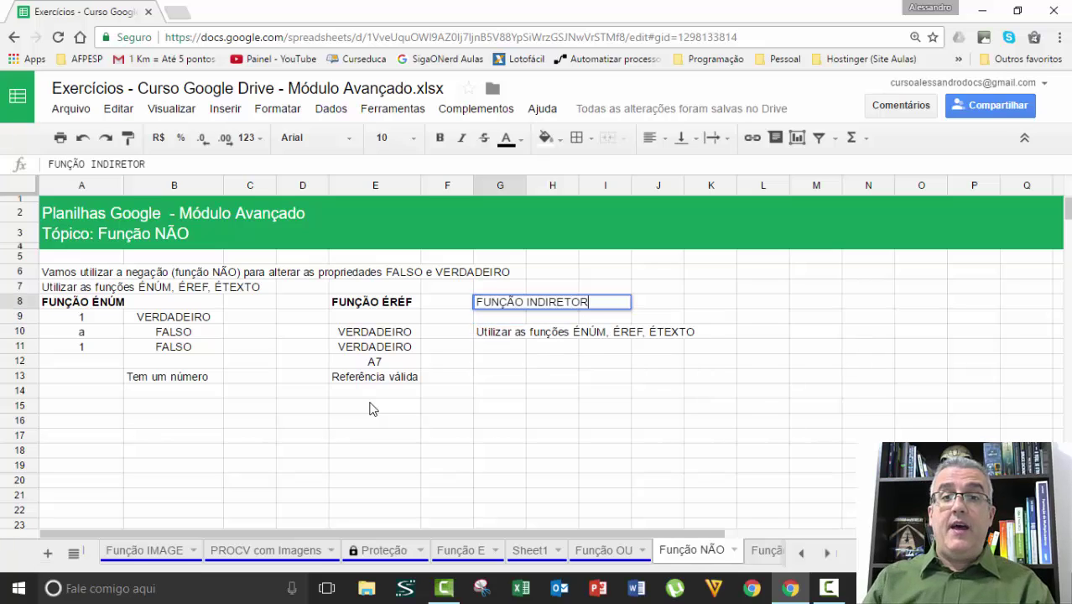
{"action": "key", "text": "Return"}
{"action": "key", "text": "Up"}
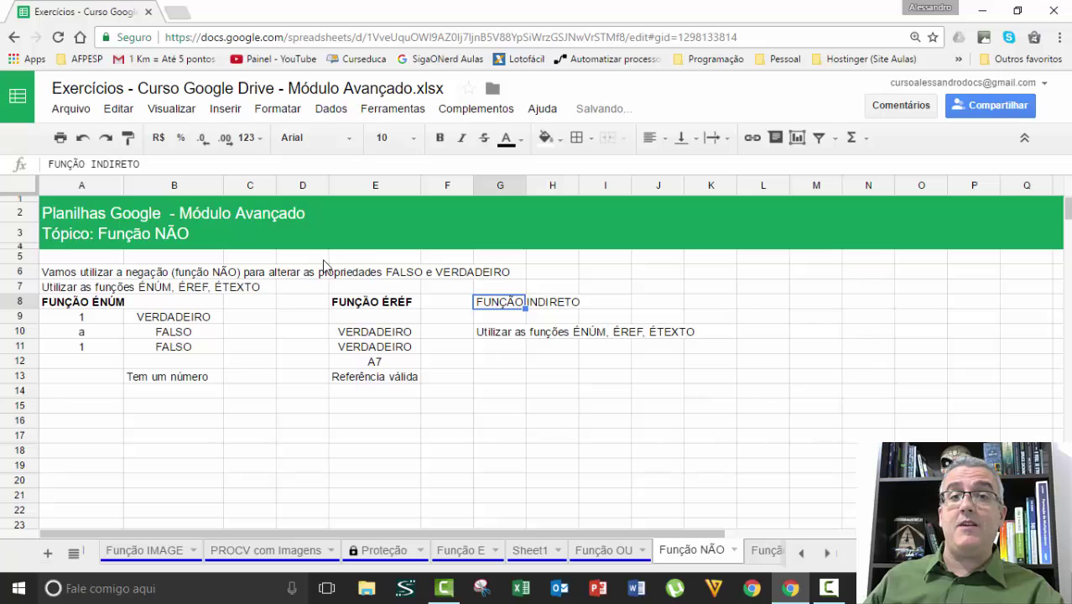
{"action": "left_click", "coordinate": [440, 137]}
{"action": "left_click", "coordinate": [537, 345]}
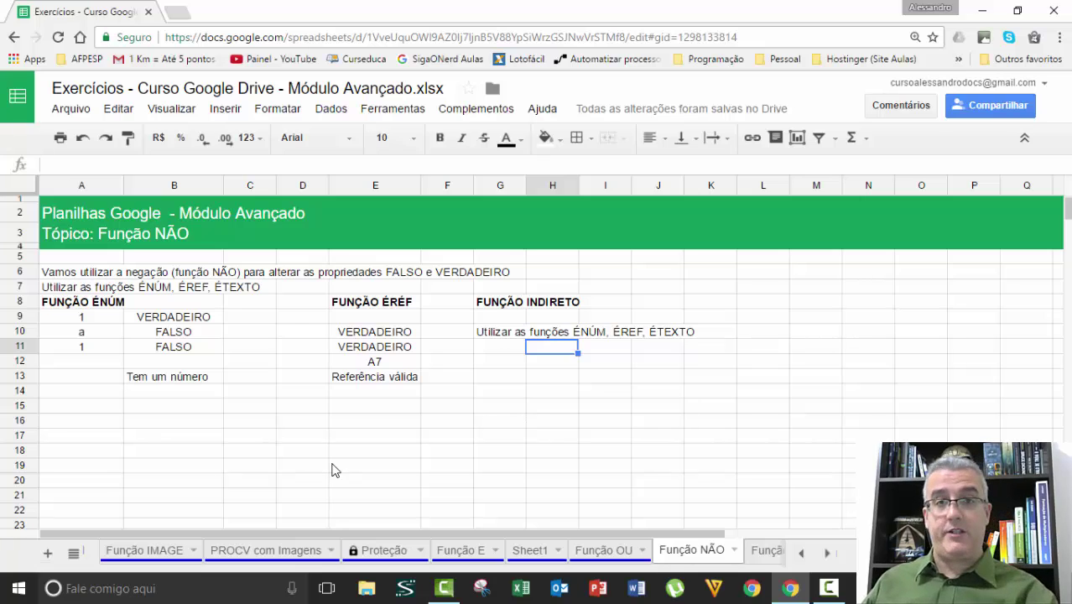
Enter 1 in cell A17 and a in cell A18, and centre both cells horizontally.
{"action": "left_click", "coordinate": [119, 437]}
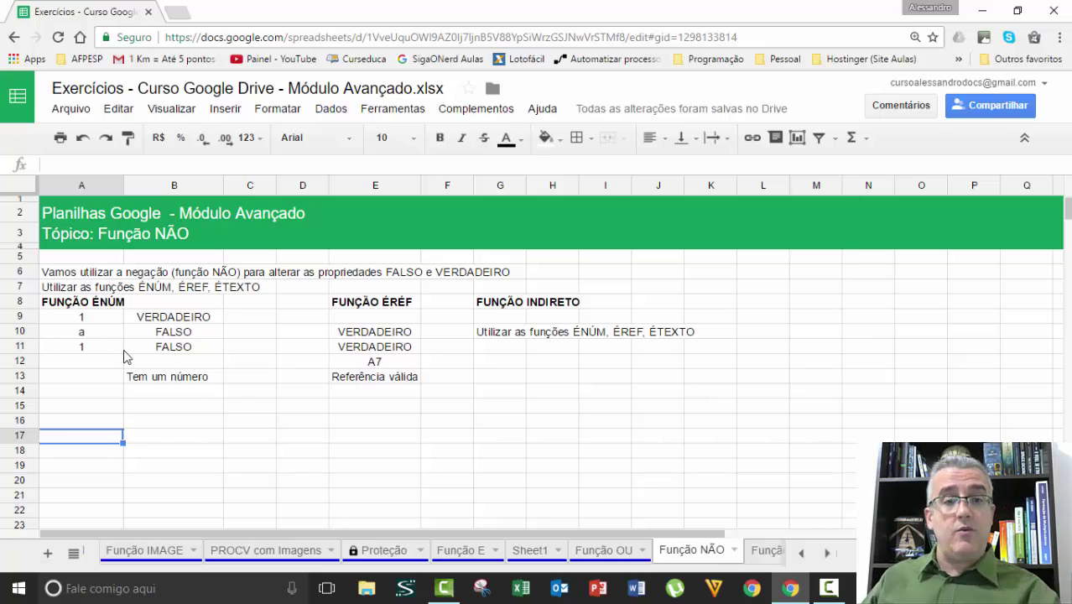
{"action": "type", "text": "1"}
{"action": "key", "text": "Return"}
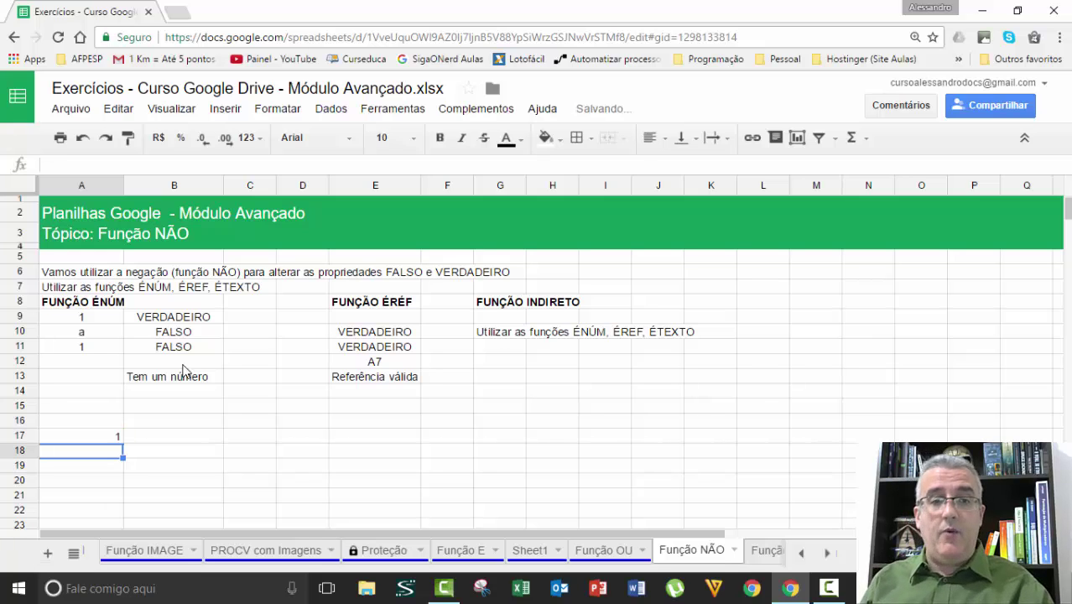
{"action": "type", "text": "a"}
{"action": "left_click_drag", "start_coordinate": [90, 433], "coordinate": [77, 449]}
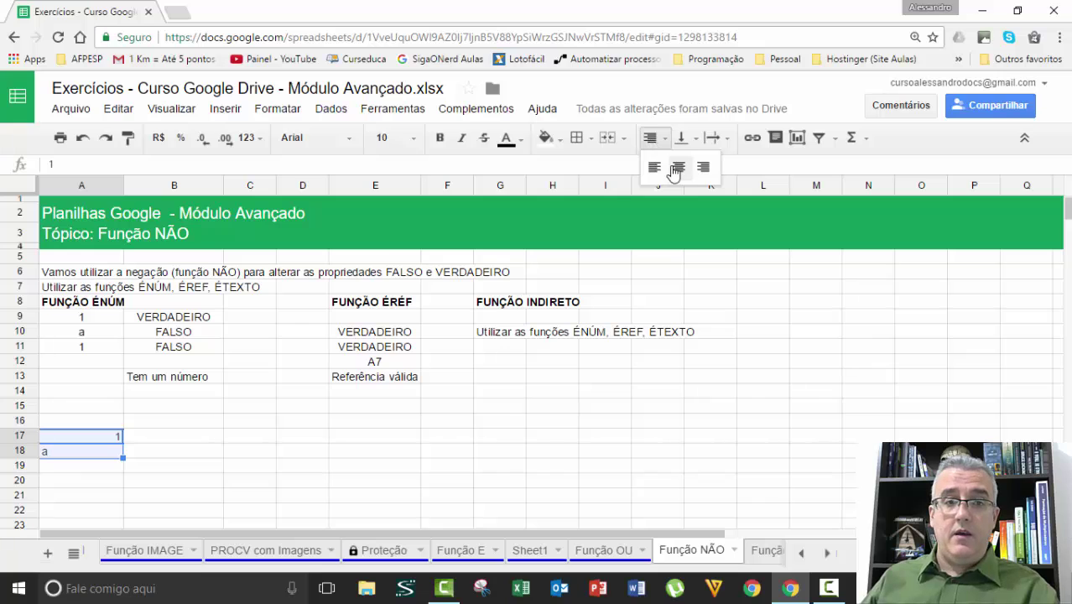
{"action": "left_click", "coordinate": [679, 166]}
Enter the formula =ÉTEXTO(A17) in cell B17 and copy it to B18.
{"action": "left_click", "coordinate": [164, 438]}
{"action": "type", "text": "="}
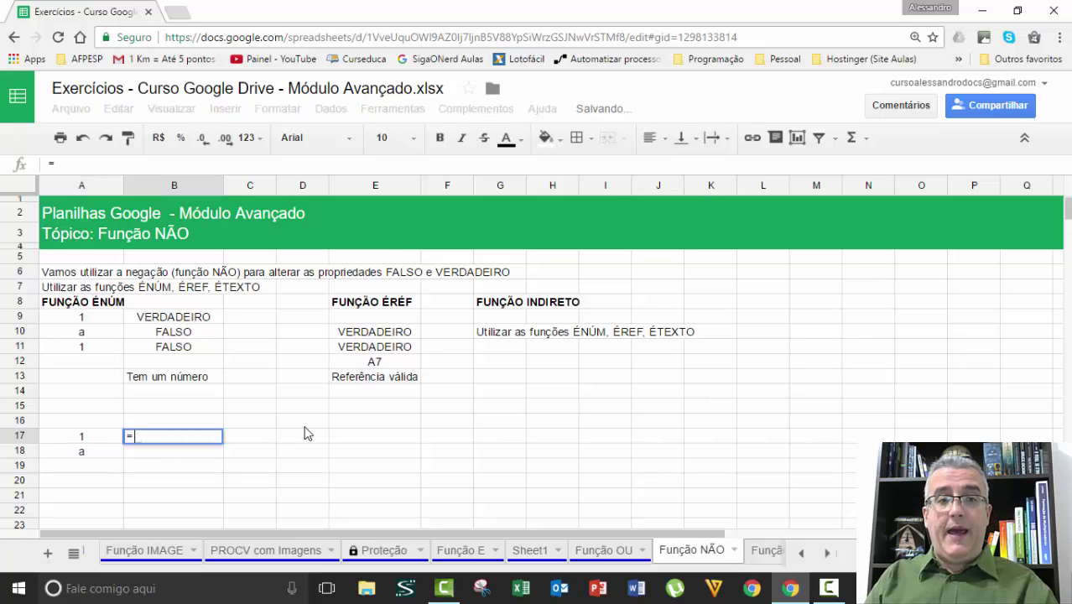
{"action": "type", "text": "étexto("}
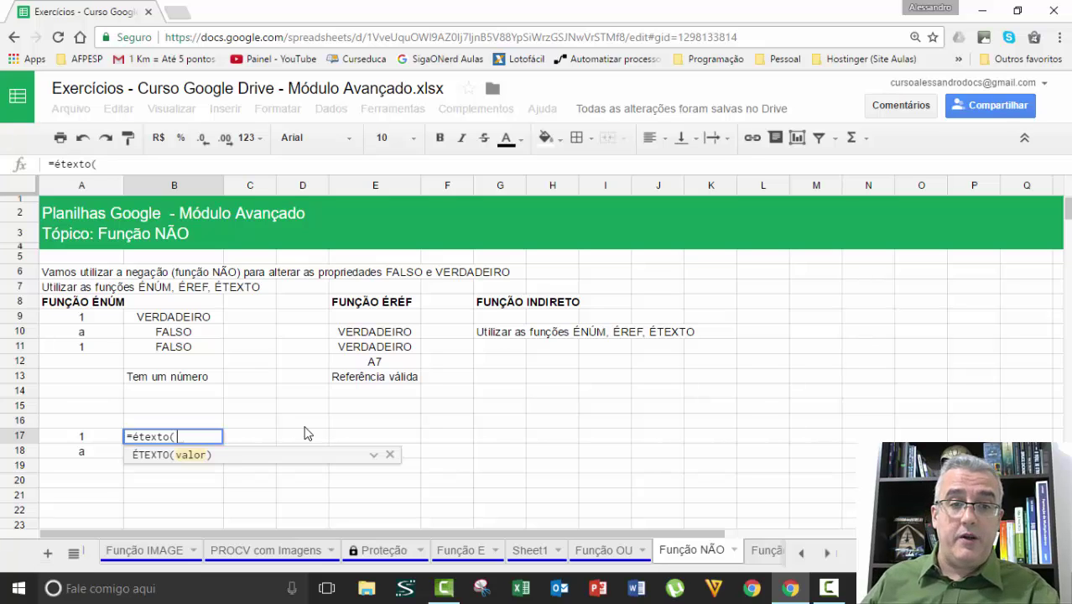
{"action": "left_click", "coordinate": [101, 422]}
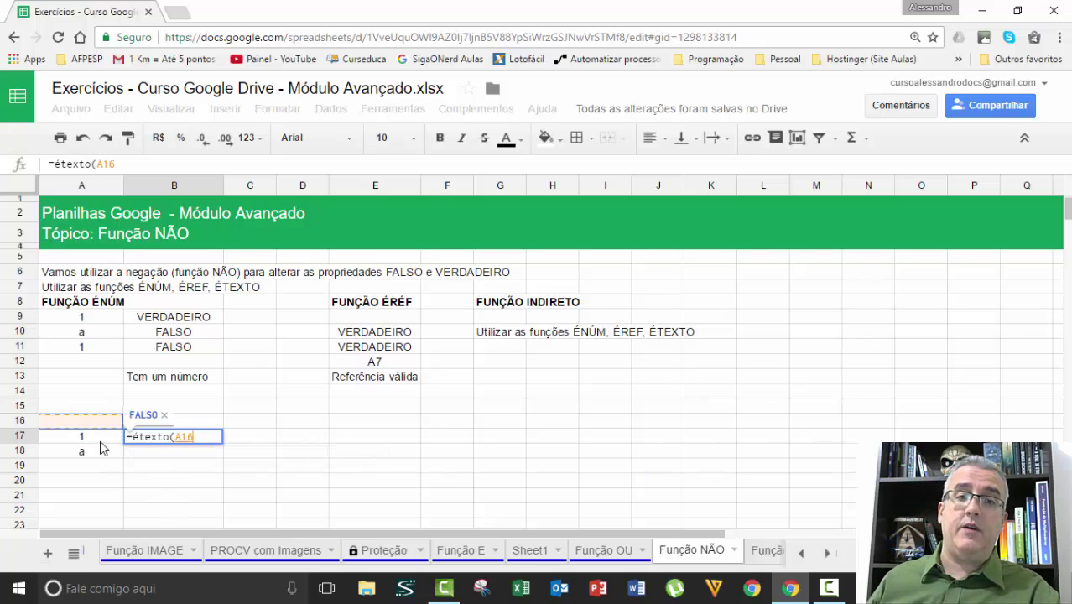
{"action": "left_click", "coordinate": [99, 440]}
{"action": "key", "text": "Return"}
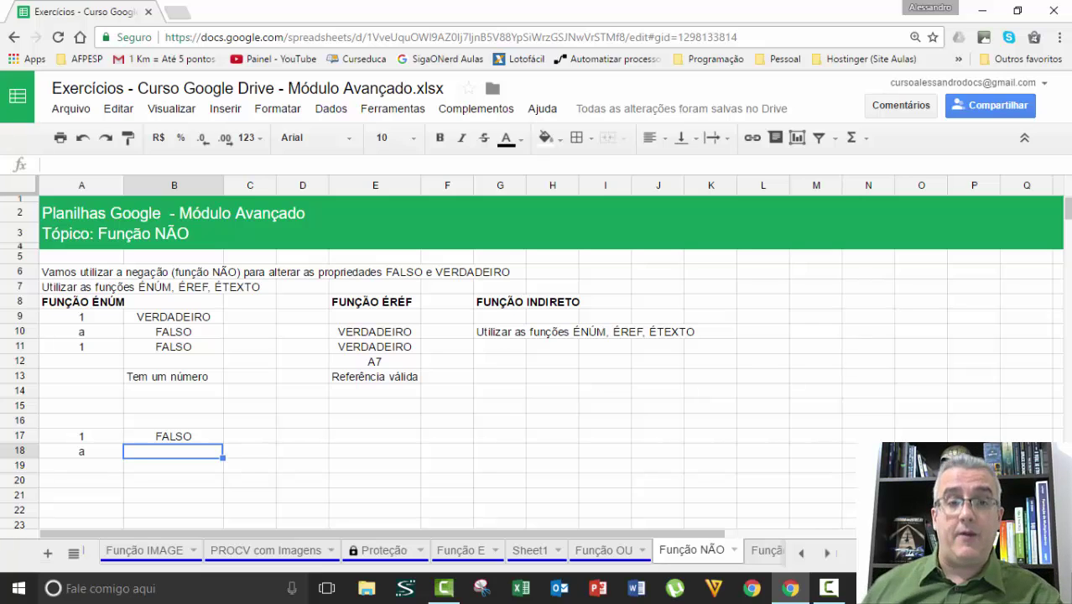
{"action": "key", "text": "Up"}
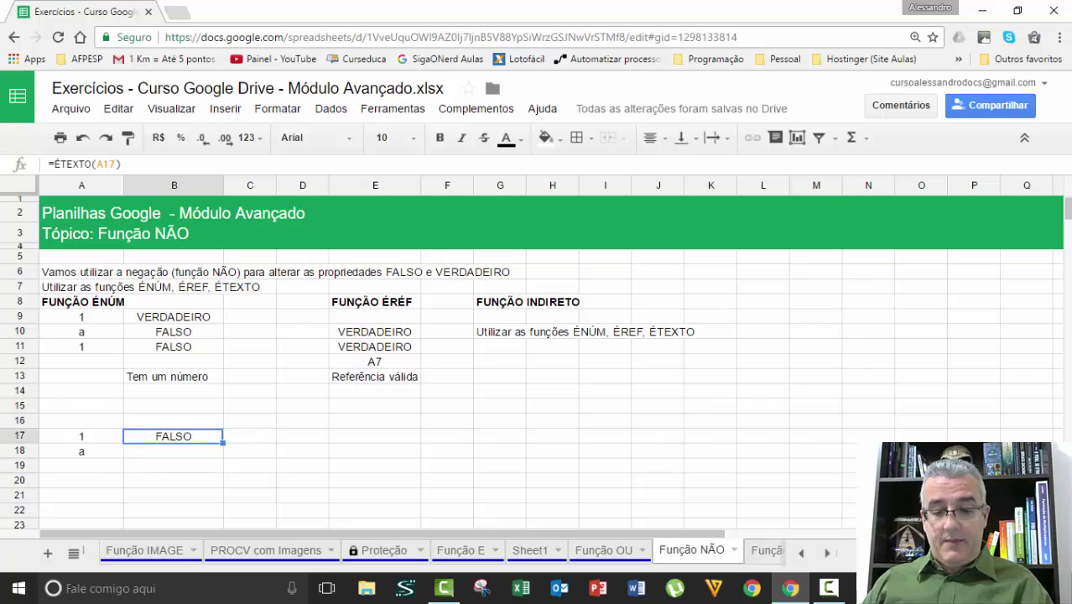
{"action": "key", "text": "Down"}
{"action": "key", "text": "ctrl+v"}
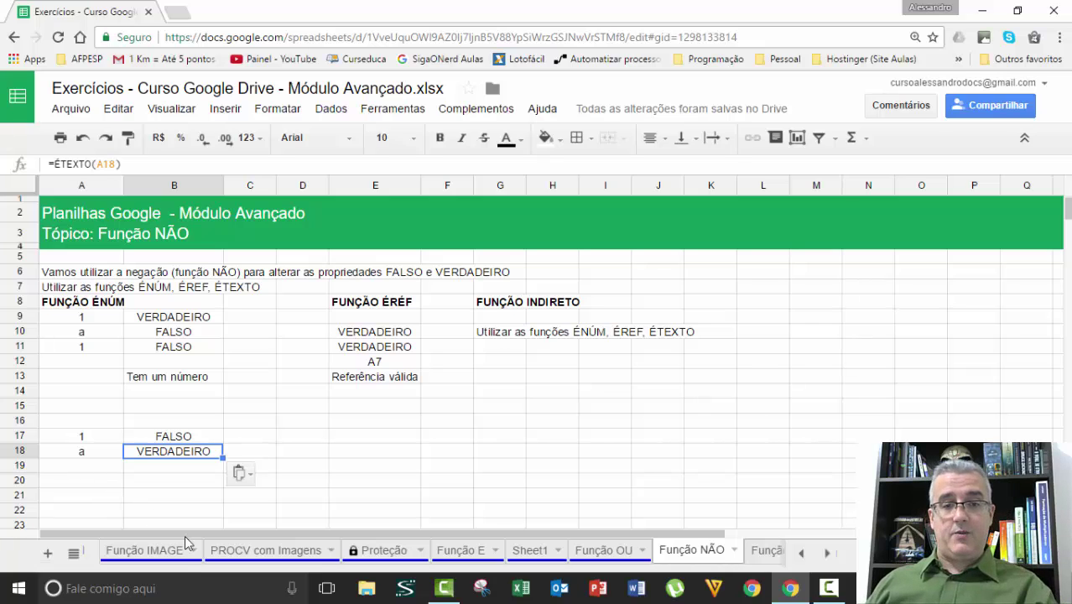
Enter a in cell A19 and centre it horizontally.
{"action": "left_click", "coordinate": [190, 467]}
{"action": "key", "text": "Left"}
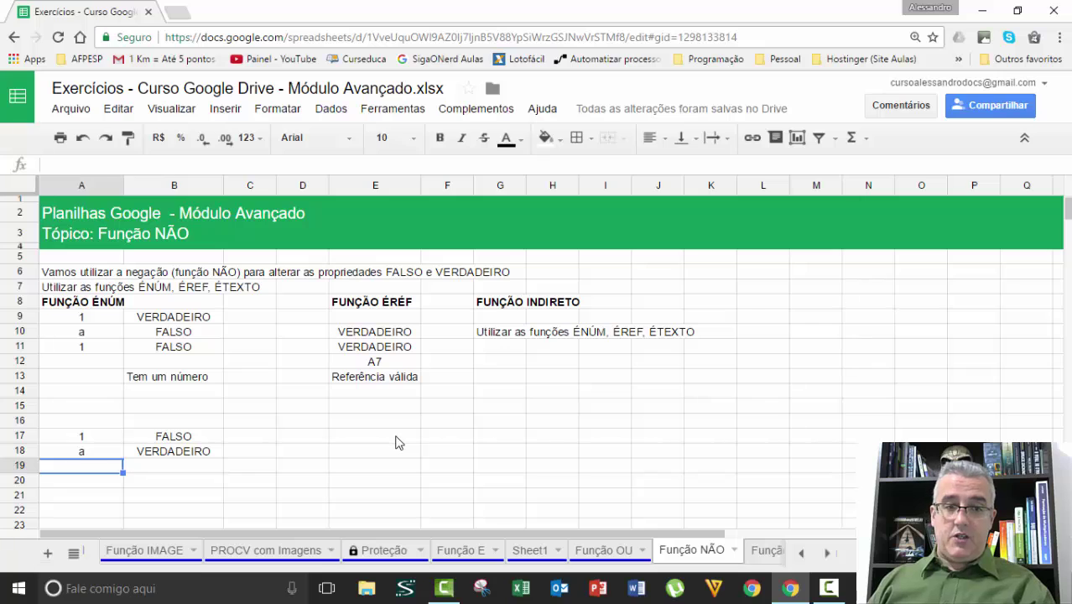
{"action": "type", "text": "a"}
{"action": "key", "text": "Tab"}
{"action": "type", "text": "="}
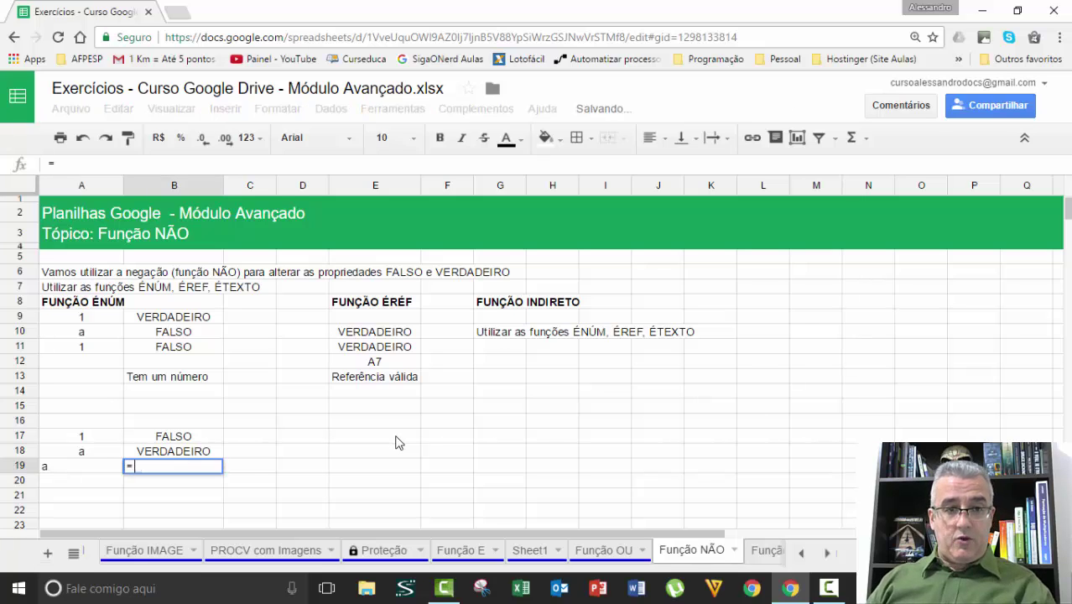
{"action": "key", "text": "Escape"}
{"action": "key", "text": "Left"}
{"action": "key", "text": "ctrl+e"}
Enter the formula =NÃO(ÉTEXTO(A19)) in cell B19.
{"action": "key", "text": "Right"}
{"action": "type", "text": "="}
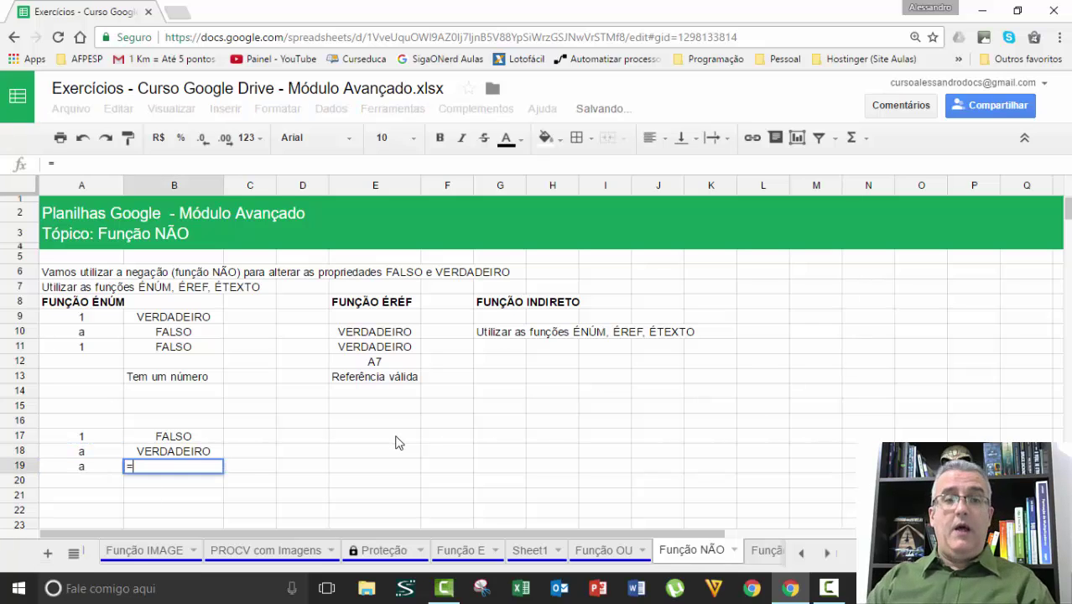
{"action": "type", "text": "não("}
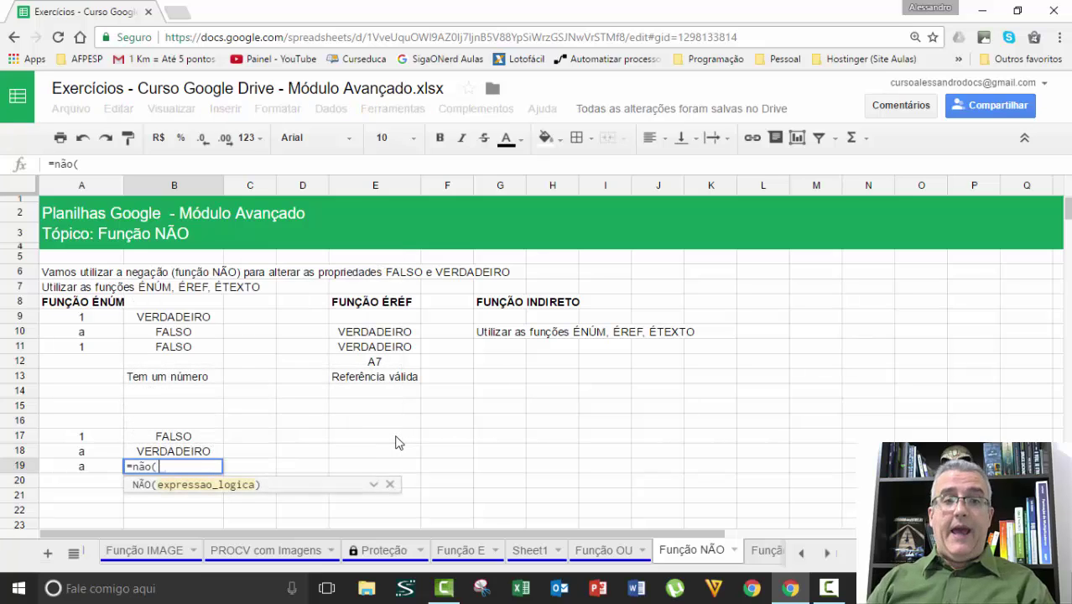
{"action": "type", "text": "é"}
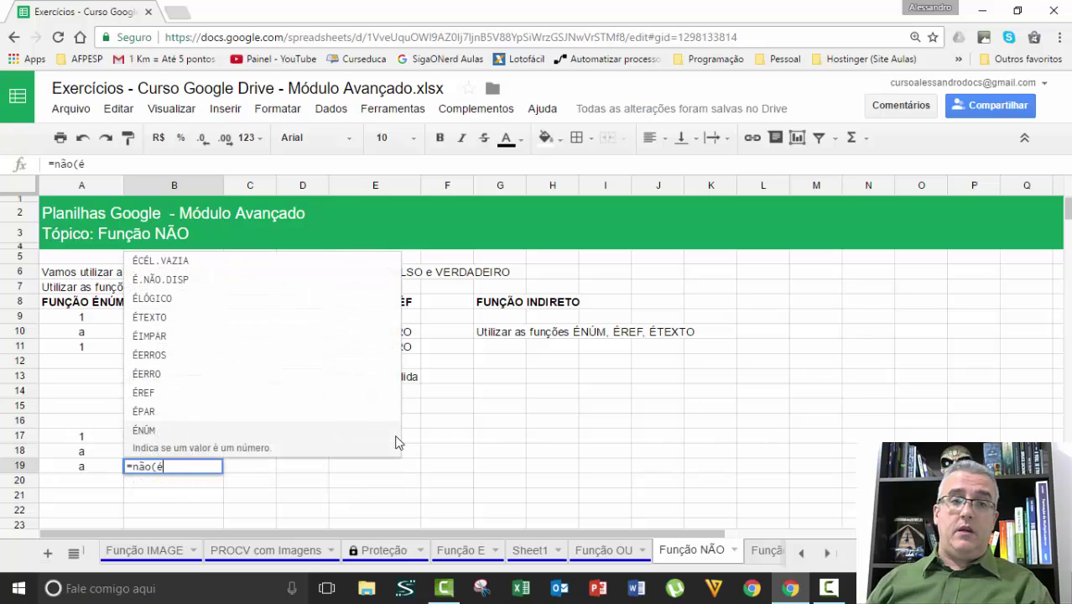
{"action": "left_click", "coordinate": [161, 321]}
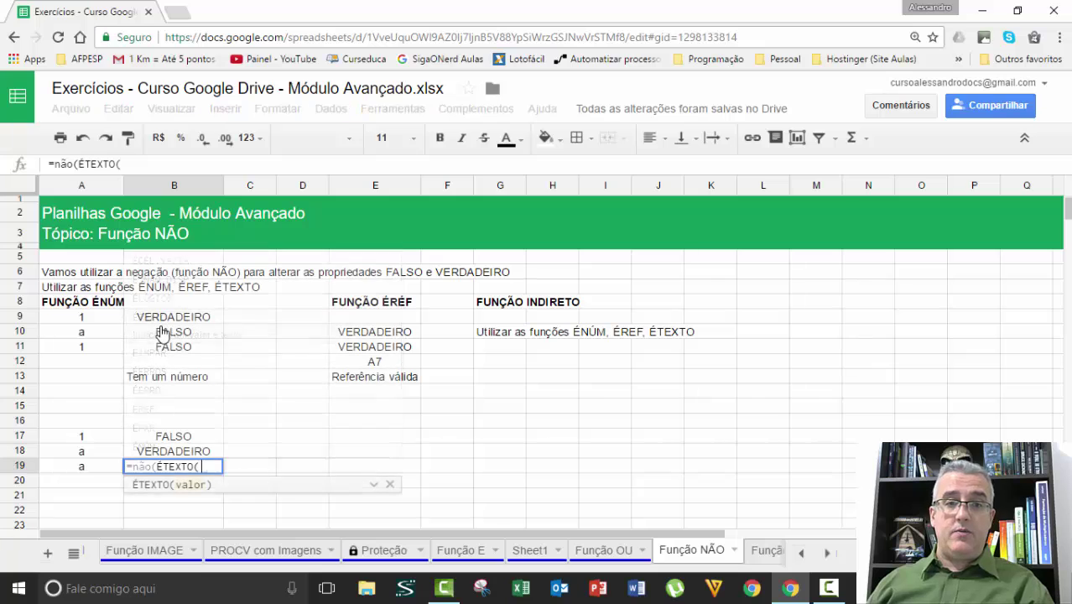
{"action": "left_click", "coordinate": [81, 468]}
{"action": "type", "text": "))"}
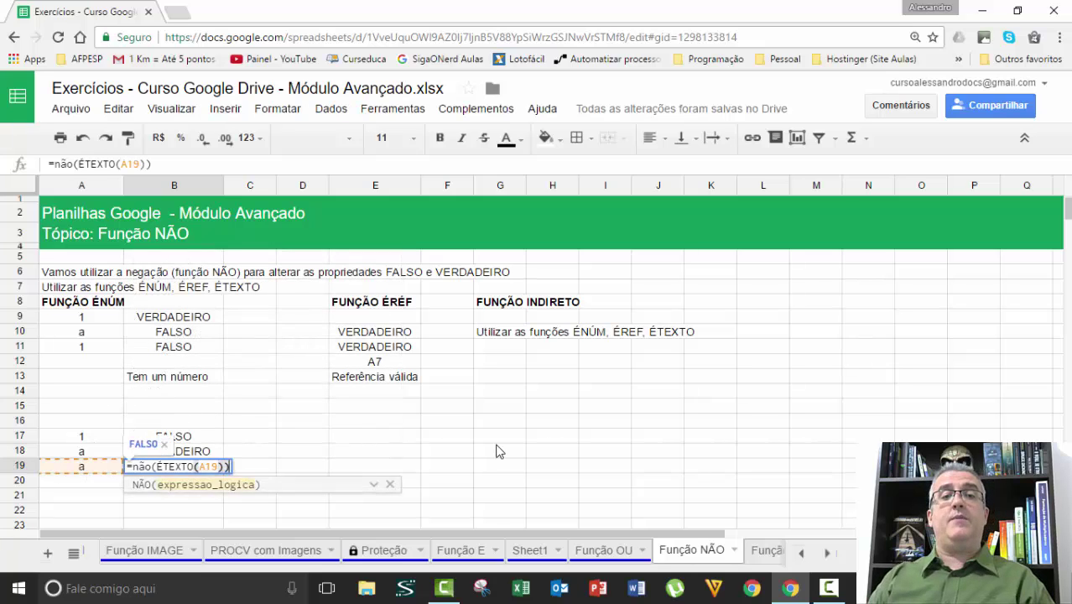
{"action": "key", "text": "Return"}
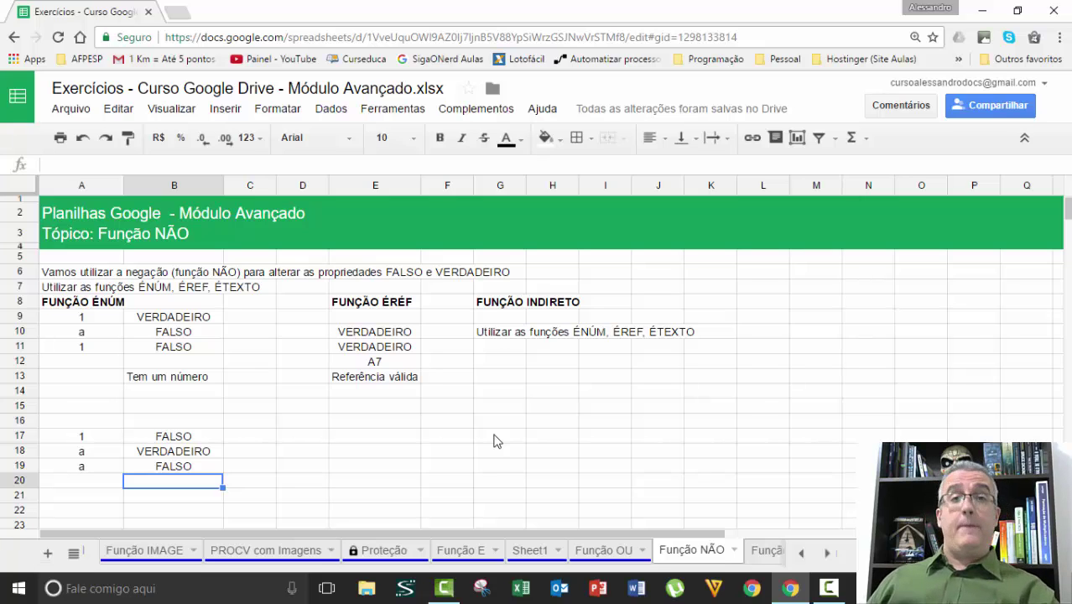
Enter the bold heading FUNÇÃO ÉTEXTO in cell A16 and widen column A to fit it.
{"action": "left_click", "coordinate": [211, 409]}
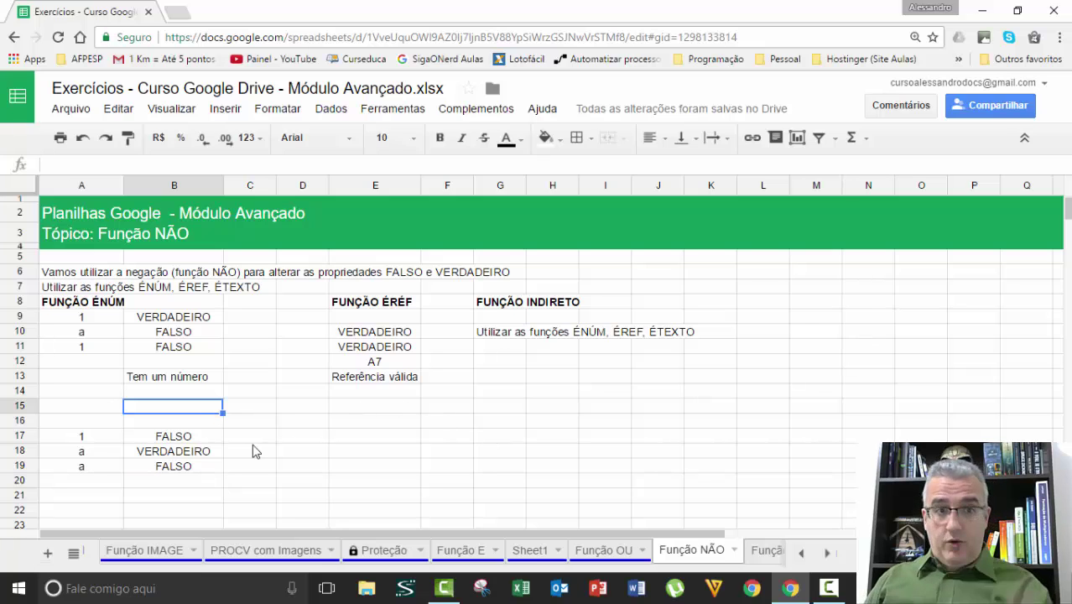
{"action": "key", "text": "Left"}
{"action": "key", "text": "Down"}
{"action": "type", "text": "FUNÇ"}
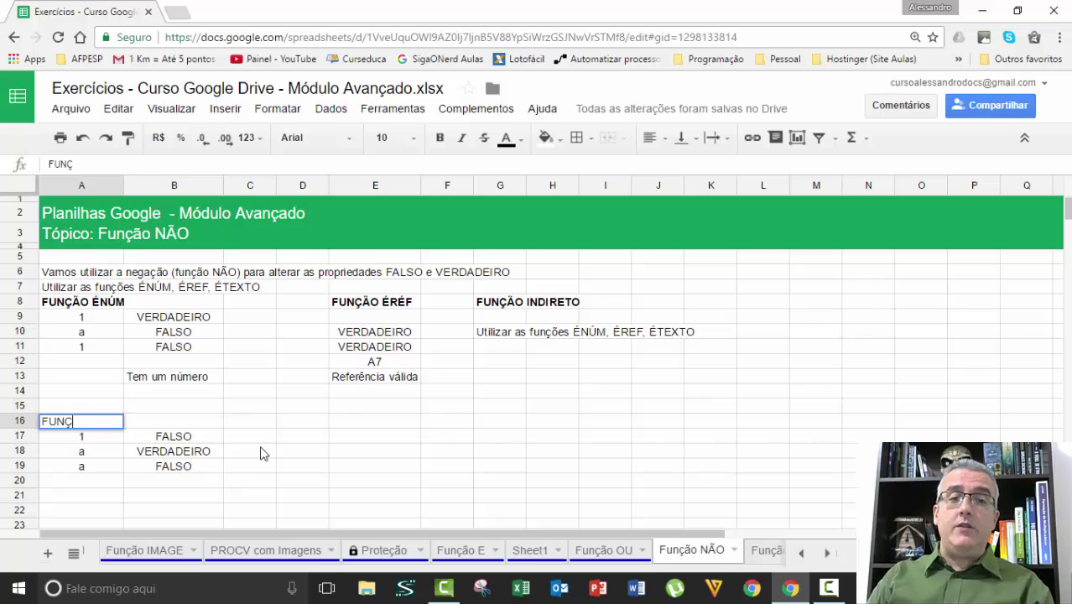
{"action": "type", "text": "ÃO ÉTEXTO"}
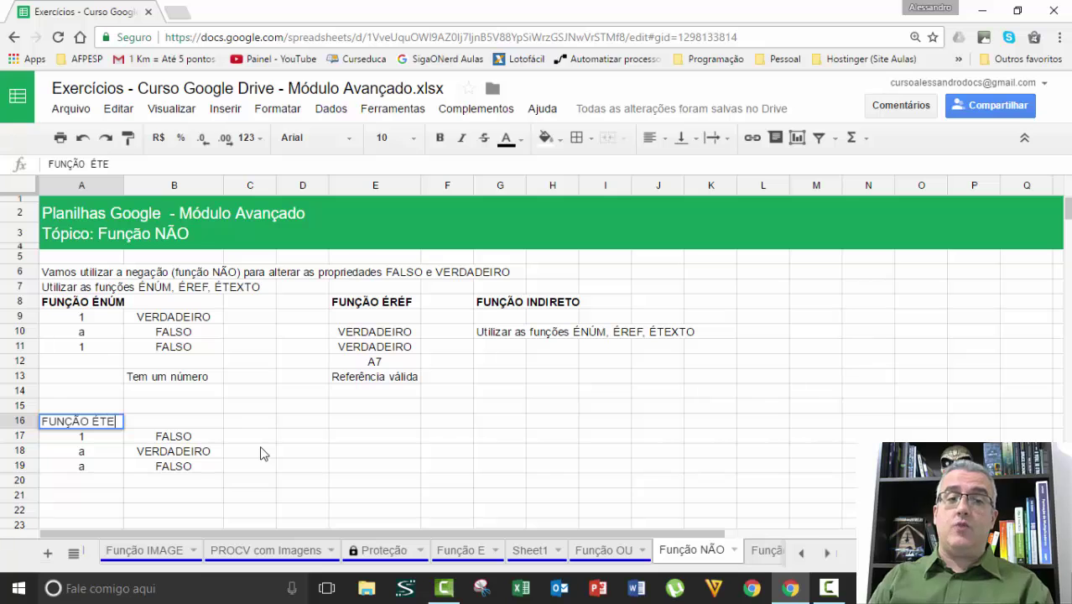
{"action": "key", "text": "Return"}
{"action": "key", "text": "Up"}
{"action": "key", "text": "ctrl+n"}
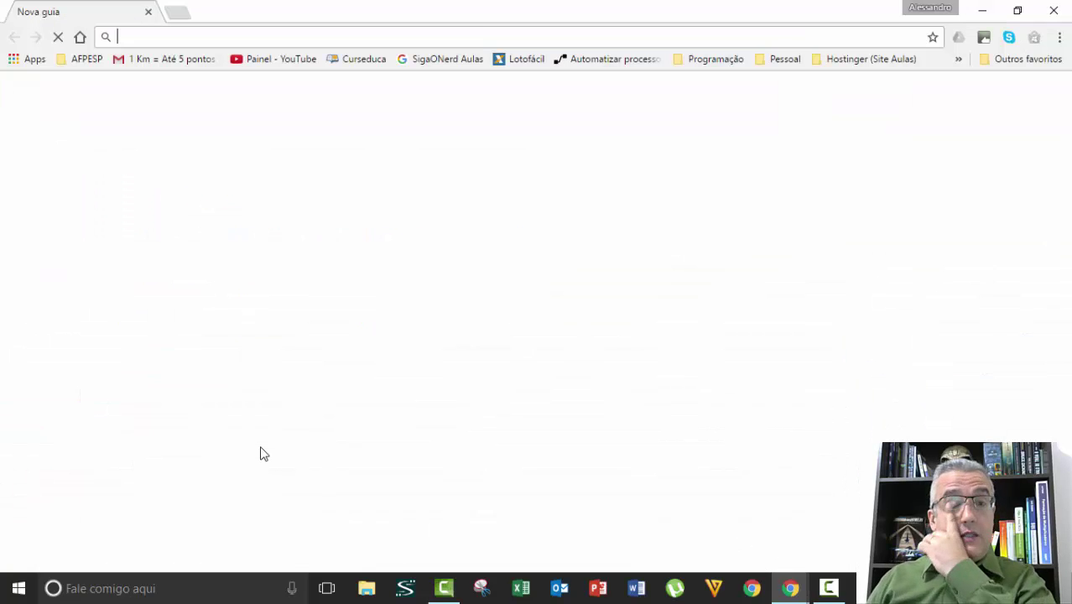
{"action": "left_click", "coordinate": [147, 12]}
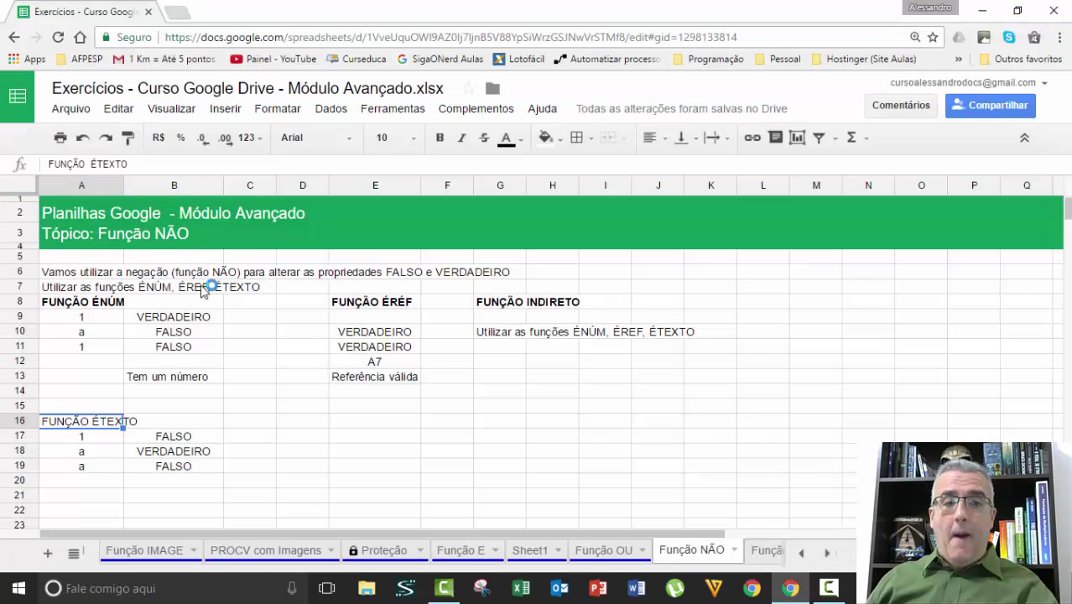
{"action": "key", "text": "ctrl+b"}
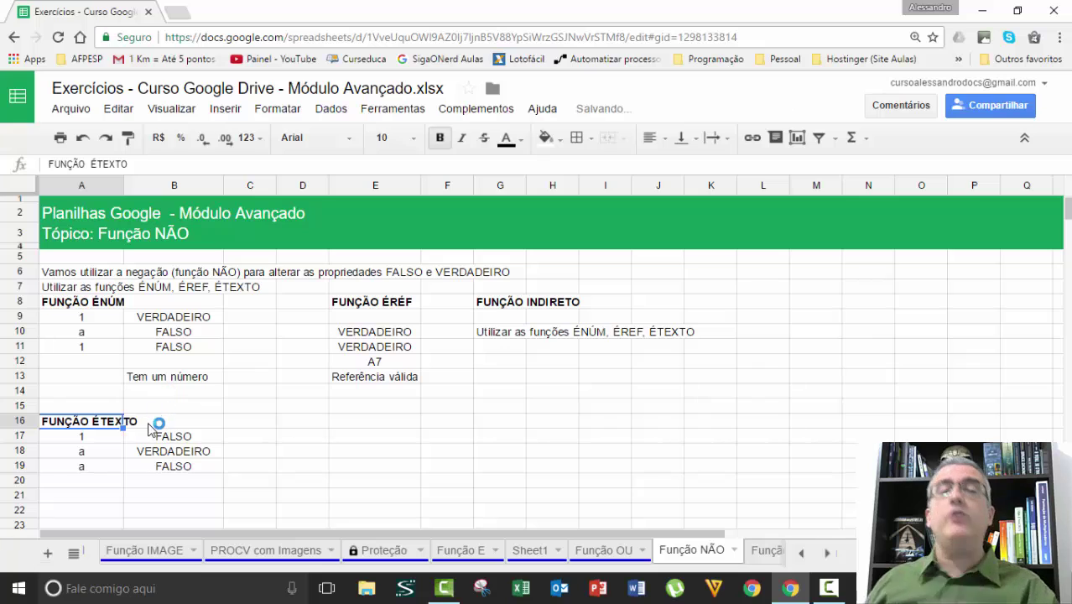
{"action": "left_click", "coordinate": [411, 348]}
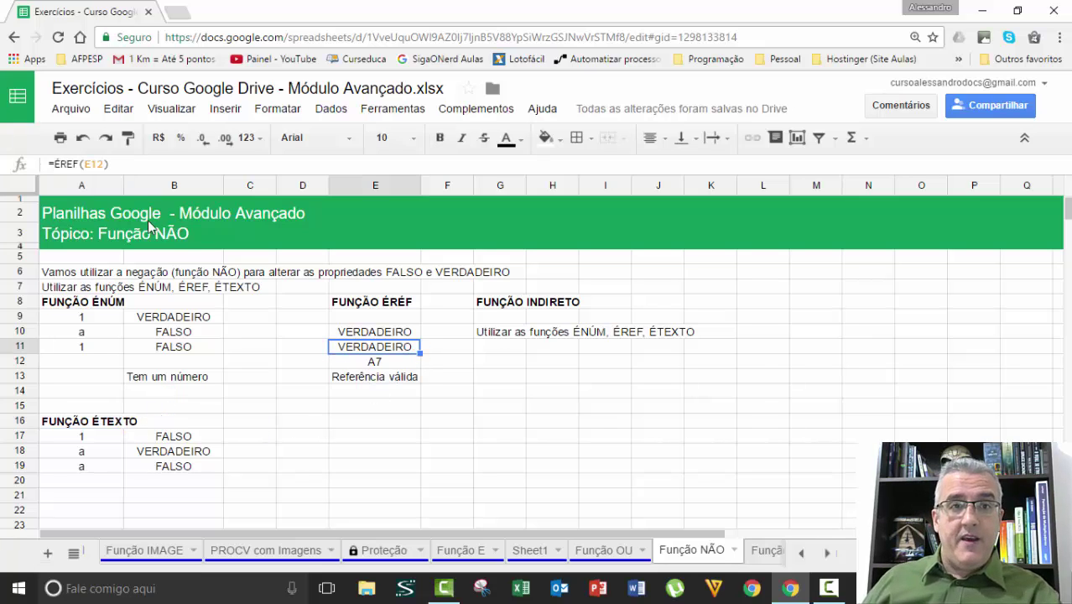
{"action": "left_click_drag", "start_coordinate": [123, 186], "coordinate": [153, 185]}
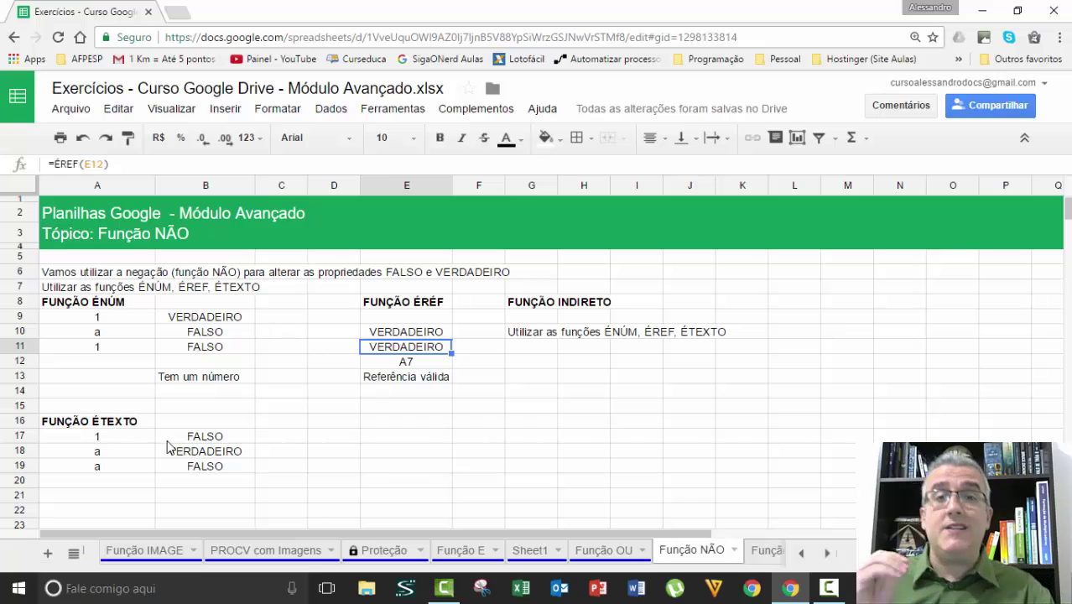
Enter the formula =ÉLÓGICO(VERDADEIRO) in cell E16.
{"action": "key", "text": "Down"}
{"action": "key", "text": "Down"}
{"action": "key", "text": "Down"}
{"action": "key", "text": "Down"}
{"action": "key", "text": "Down"}
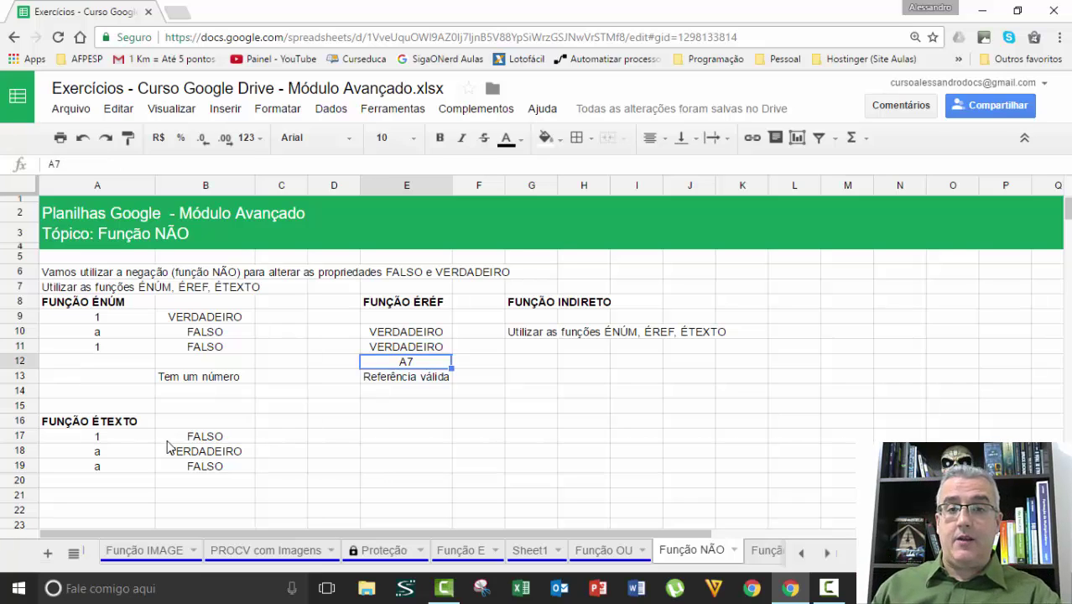
{"action": "type", "text": "="}
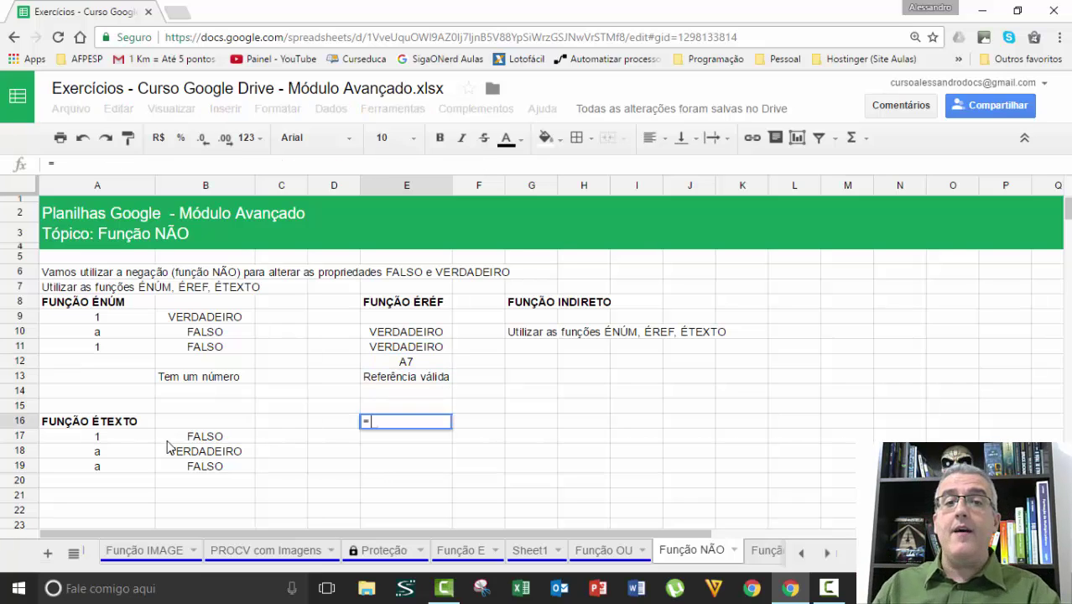
{"action": "type", "text": "É"}
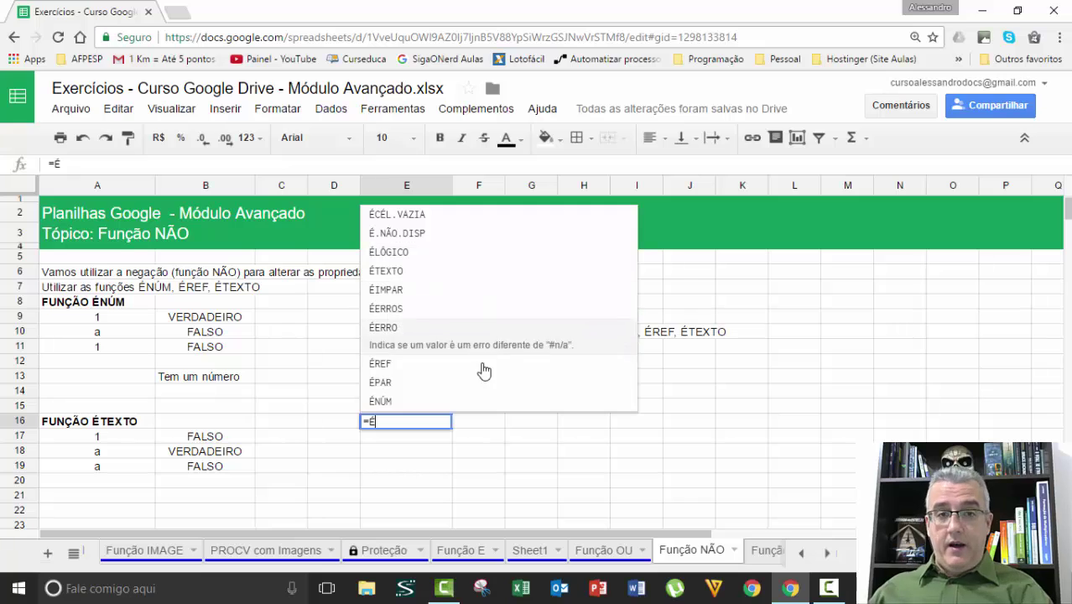
{"action": "key", "text": "BackSpace"}
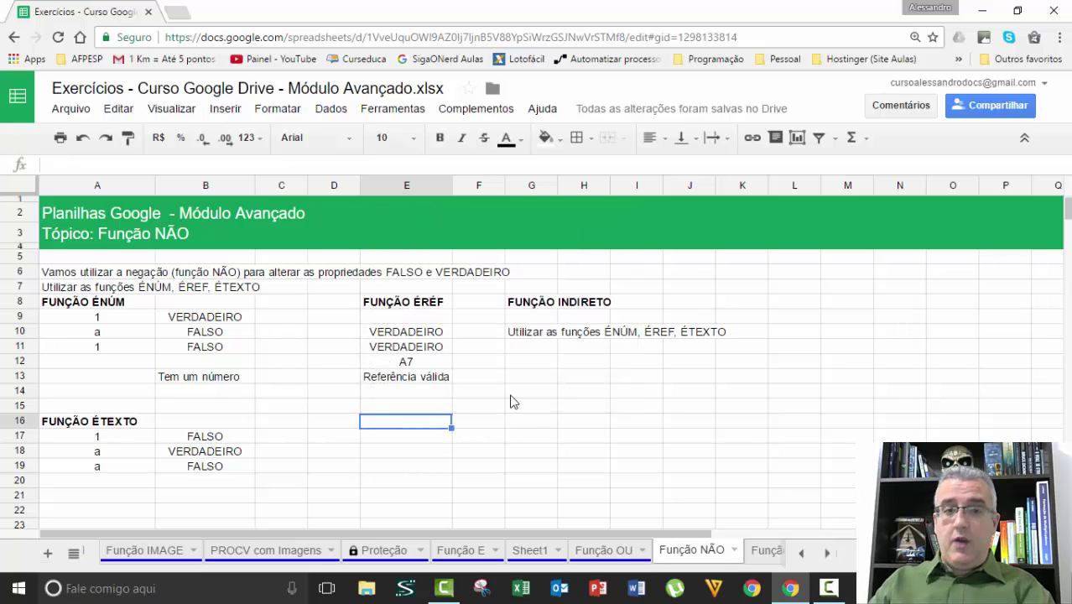
{"action": "type", "text": "É"}
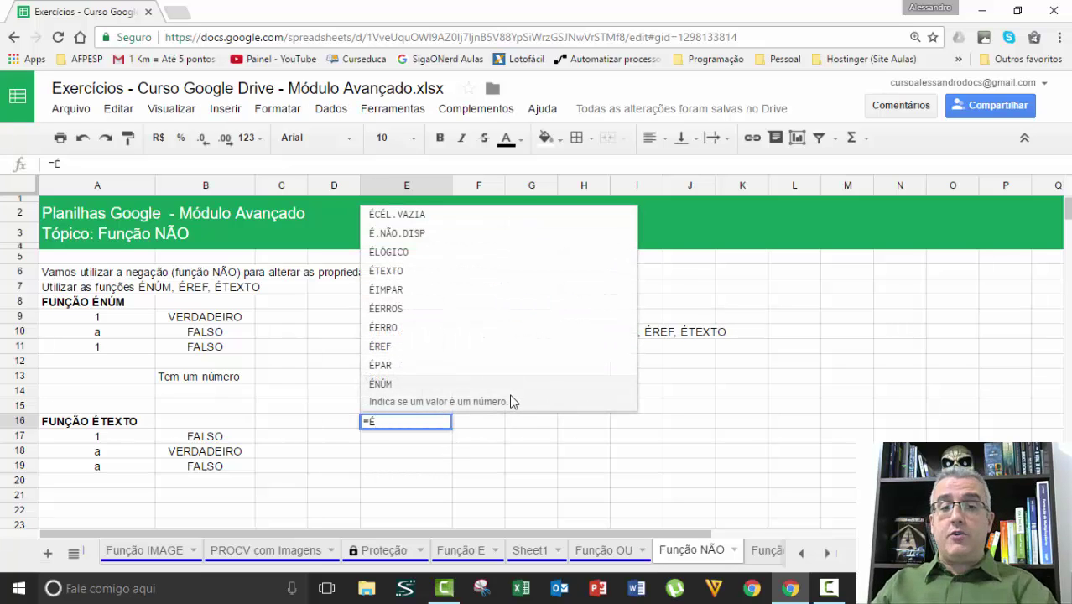
{"action": "type", "text": "LÓ"}
{"action": "key", "text": "Tab"}
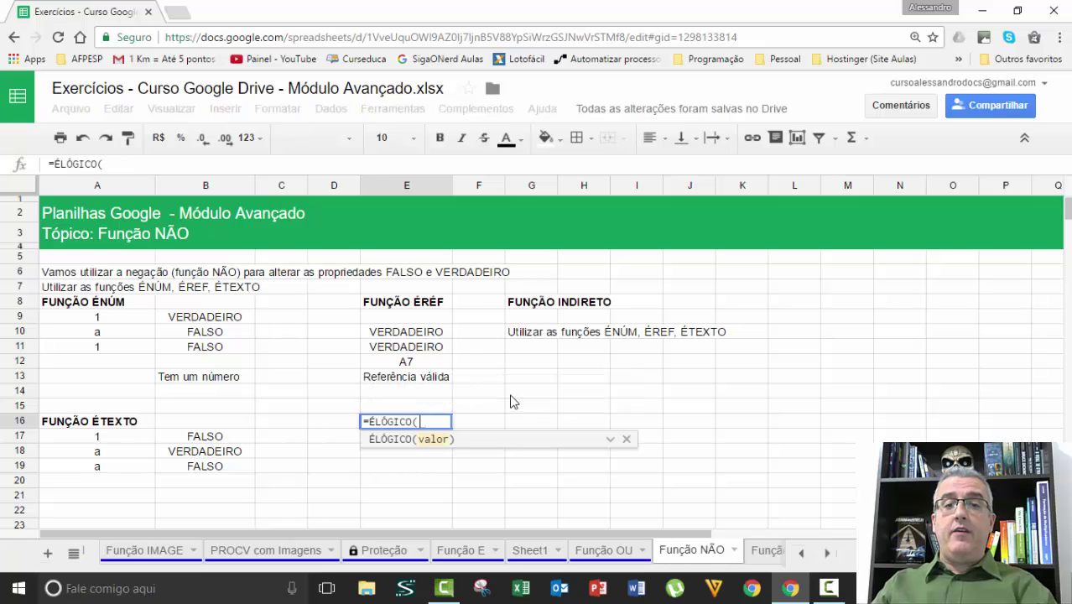
{"action": "type", "text": "VERDADEIRO)"}
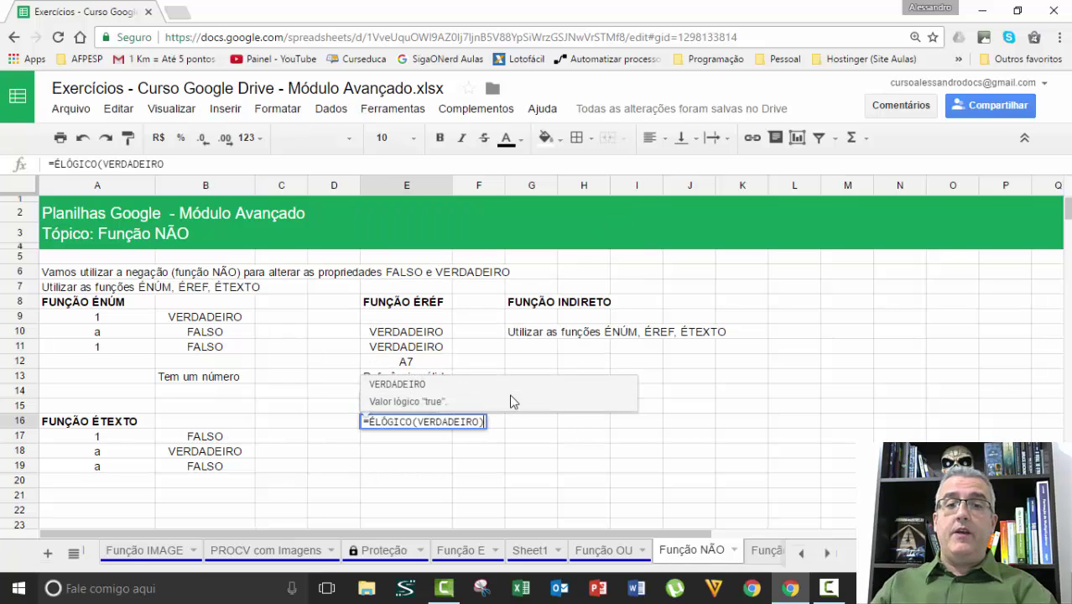
{"action": "key", "text": "Return"}
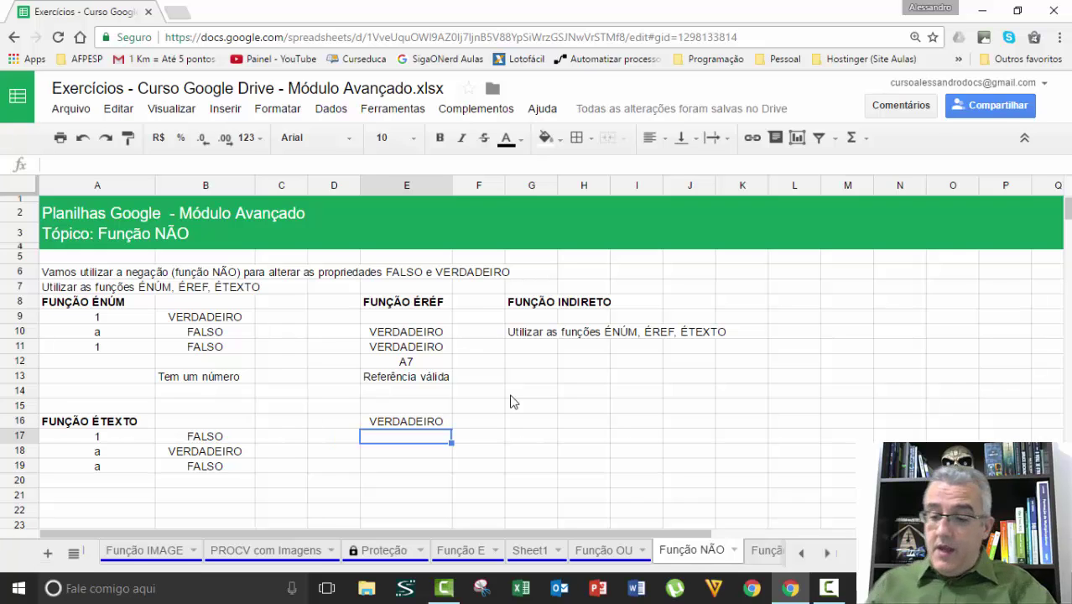
Enter the formula =ÉLÓGICO(E16) in cell F16 and widen column F to fit the result.
{"action": "key", "text": "Up"}
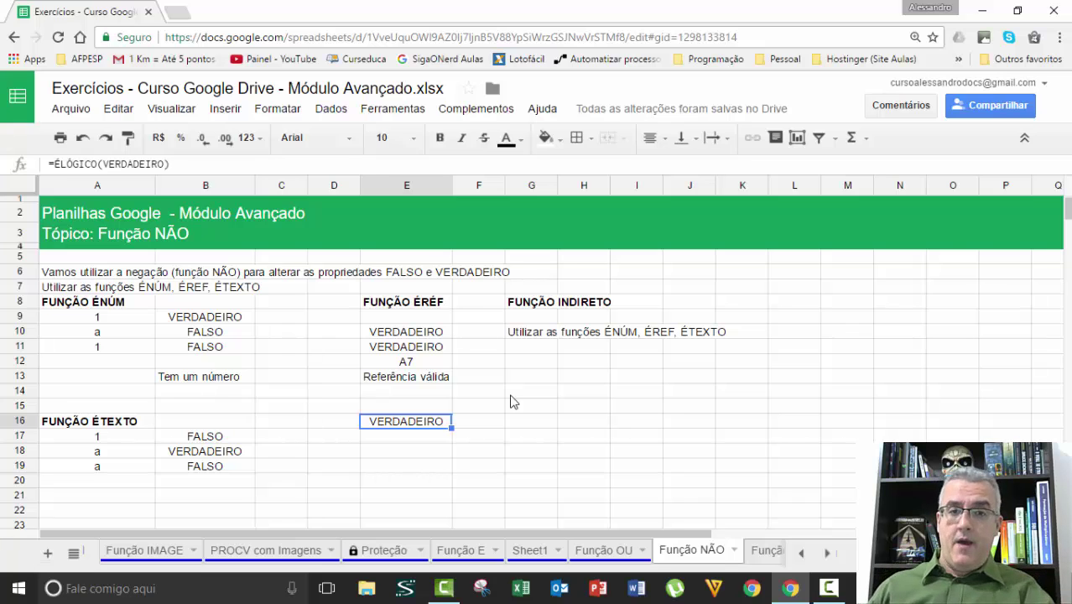
{"action": "key", "text": "Right"}
{"action": "type", "text": "="}
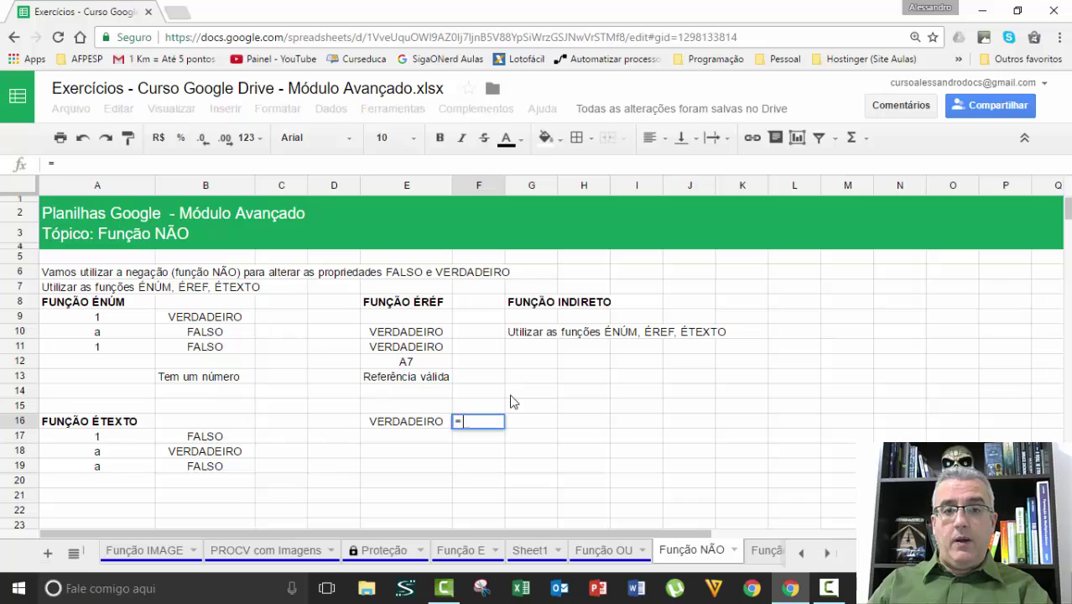
{"action": "type", "text": "ÉLÓ"}
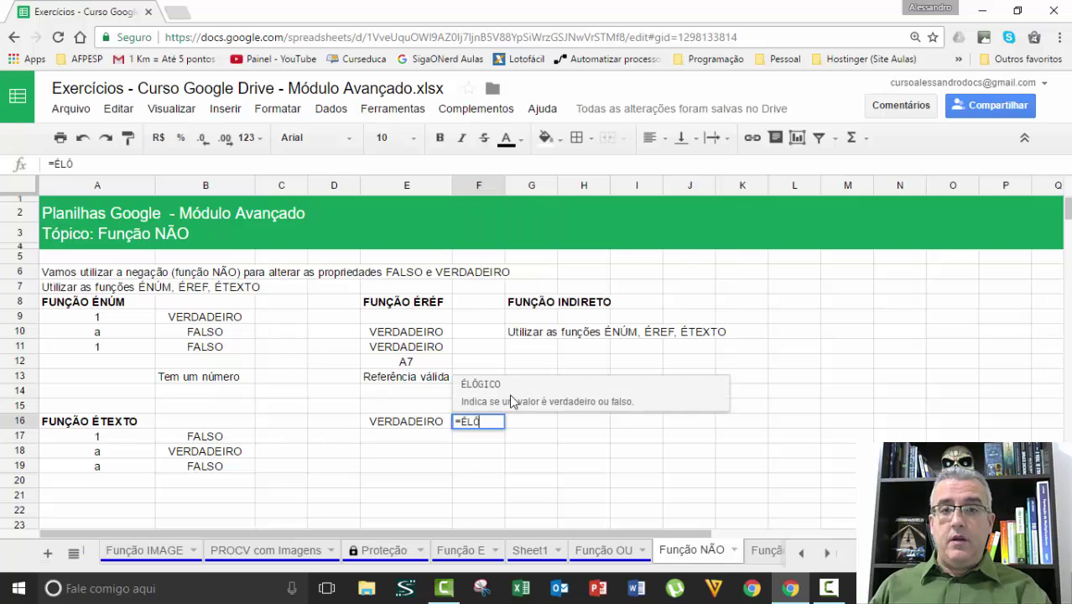
{"action": "key", "text": "Tab"}
{"action": "key", "text": "Left"}
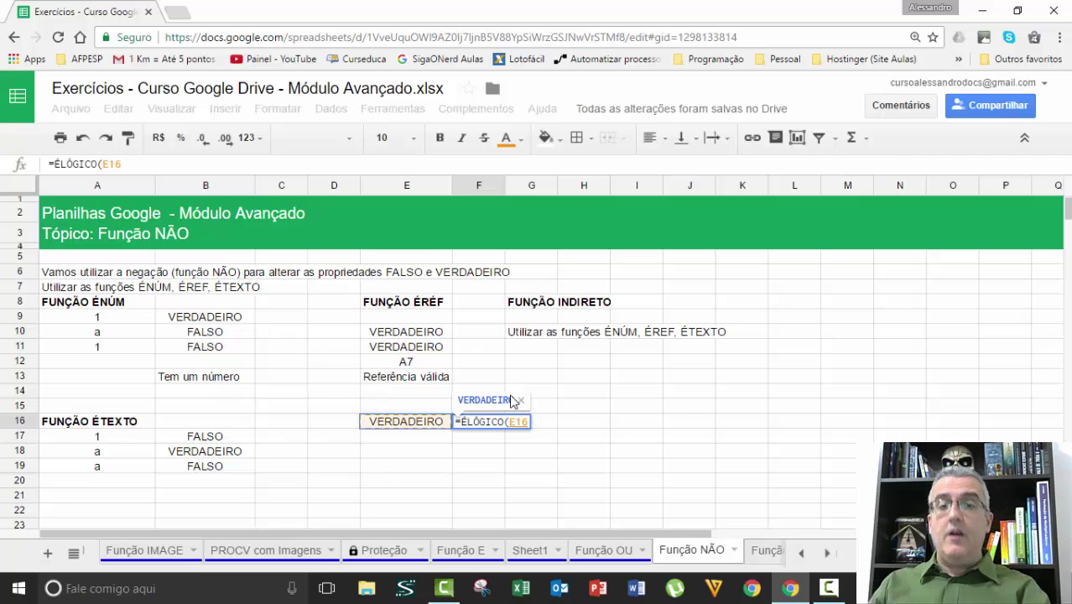
{"action": "key", "text": "Return"}
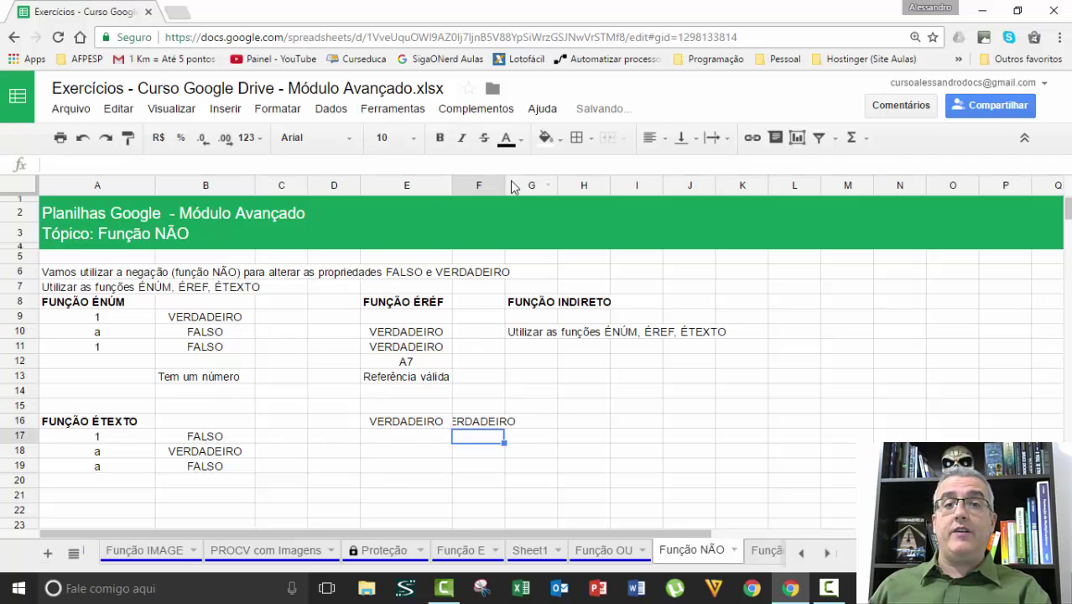
{"action": "left_click_drag", "start_coordinate": [505, 184], "coordinate": [533, 187]}
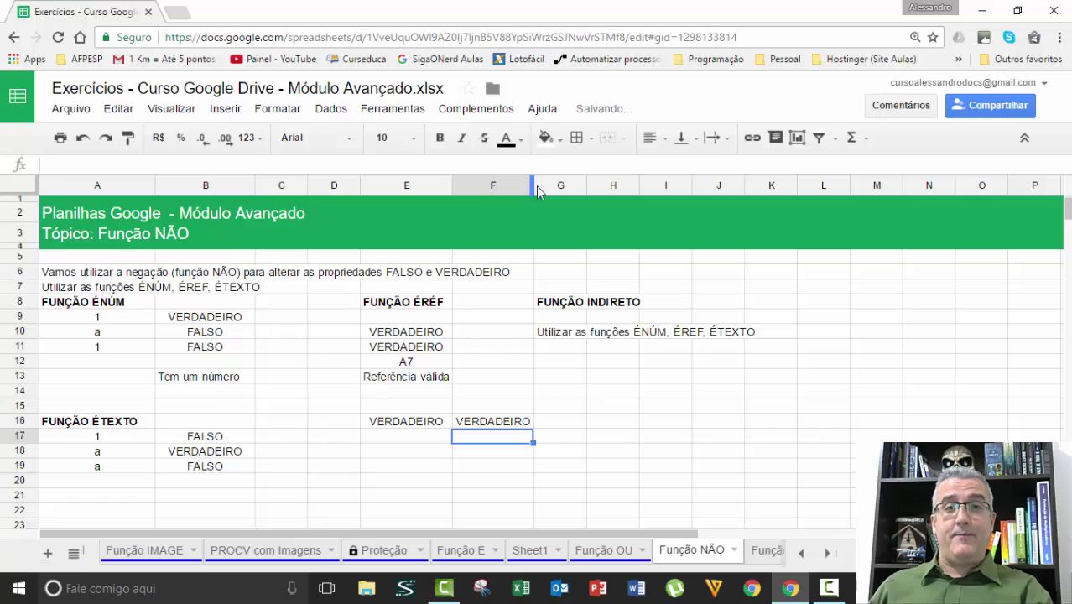
Enter the bold heading FUNÇÃO ÉLÓGICO in cell E15.
{"action": "key", "text": "Up"}
{"action": "key", "text": "Left"}
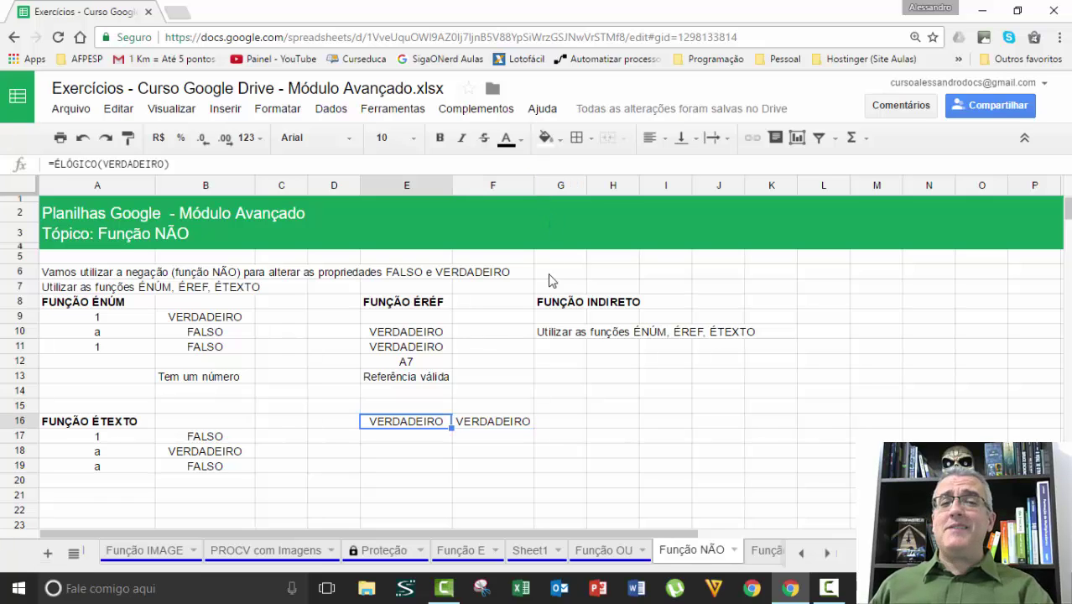
{"action": "key", "text": "Up"}
{"action": "key", "text": "ctrl+b"}
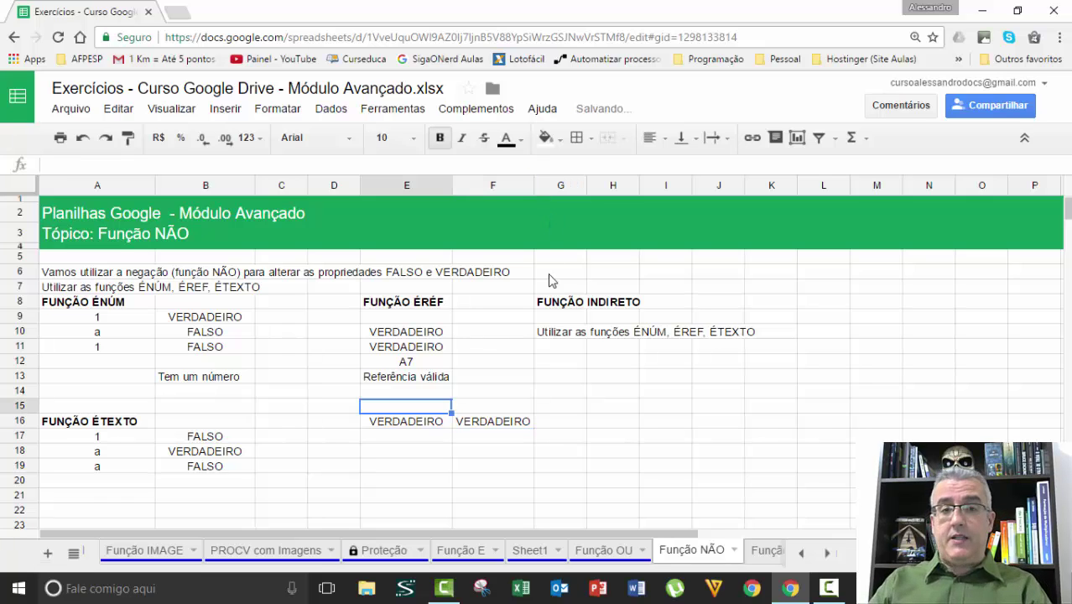
{"action": "type", "text": "FUNÇÃO É"}
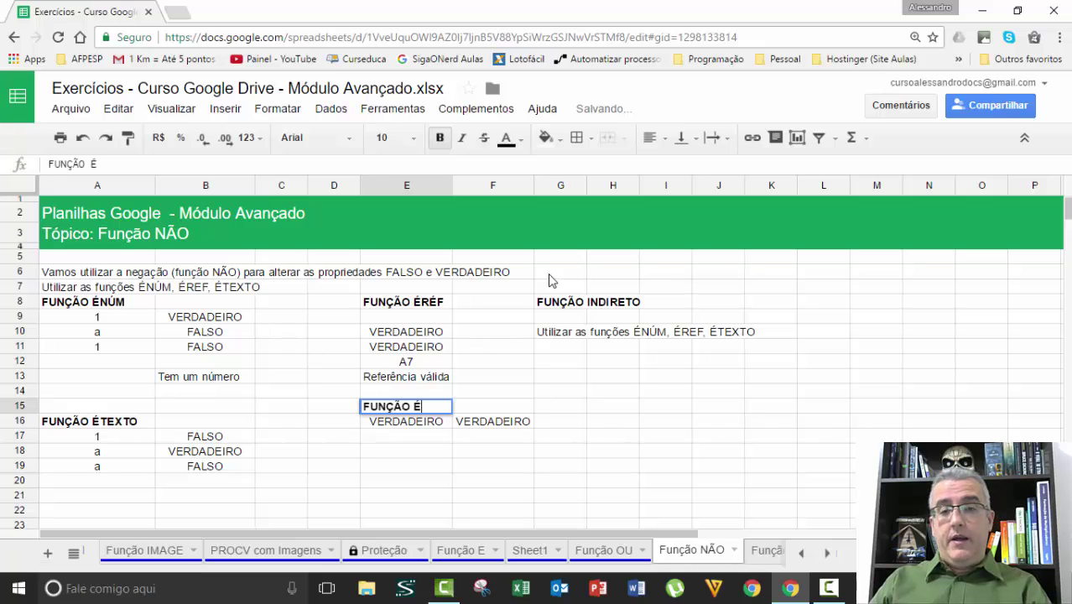
{"action": "type", "text": "LÓGICO"}
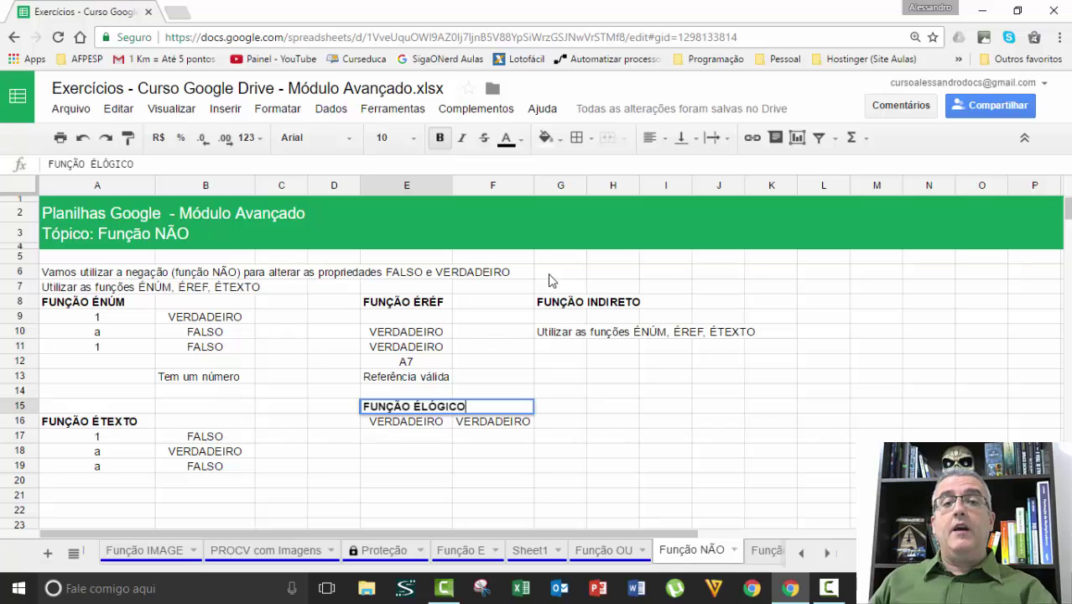
{"action": "key", "text": "Return"}
{"action": "key", "text": "Right"}
{"action": "key", "text": "Right"}
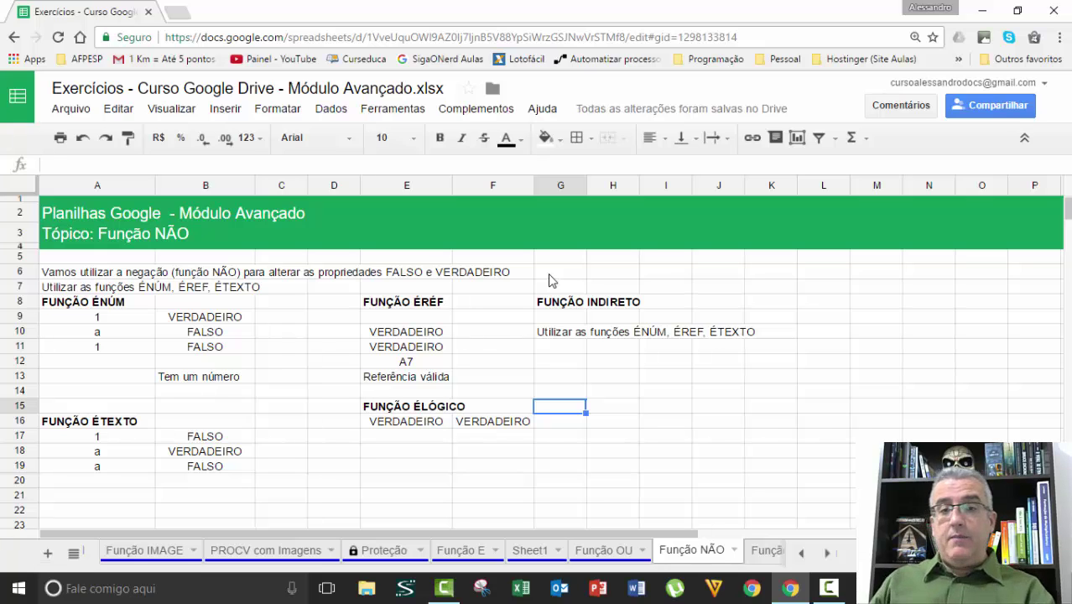
{"action": "type", "text": "É"}
{"action": "key", "text": "BackSpace"}
{"action": "type", "text": "=É"}
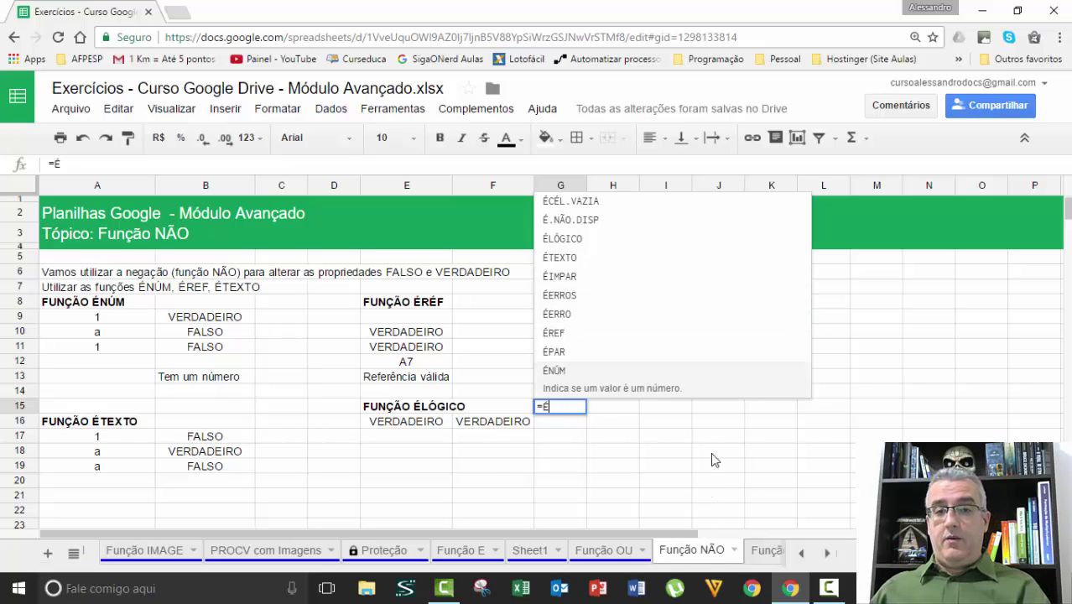
{"action": "key", "text": "Escape"}
{"action": "left_click", "coordinate": [634, 382]}
{"action": "type", "text": "1"}
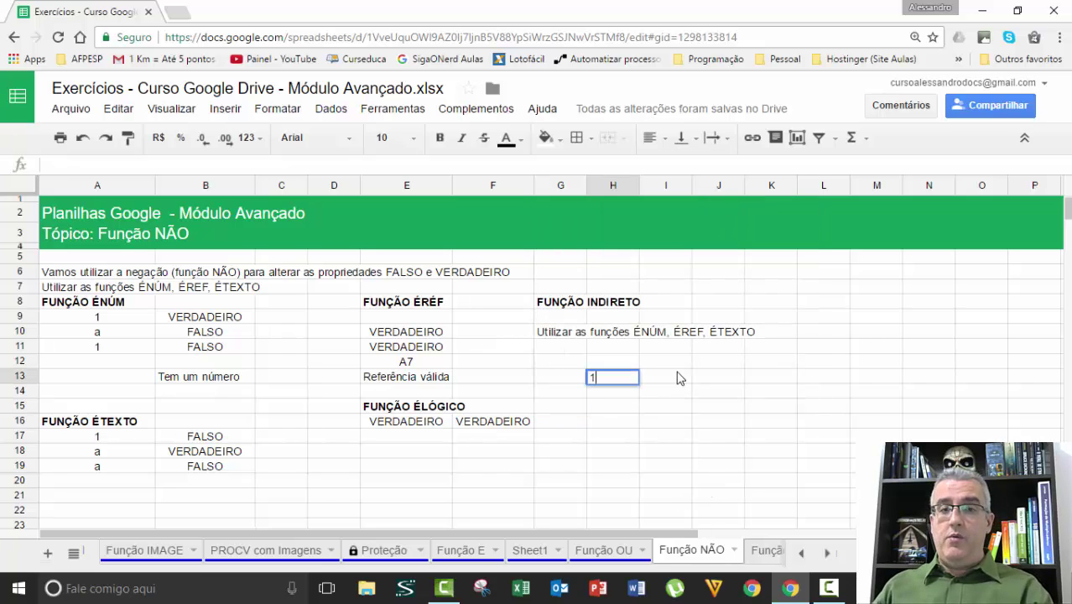
{"action": "key", "text": "Return"}
{"action": "key", "text": "ctrl+z"}
Enter the test numbers 1 in cell H16 and 2 in cell H17.
{"action": "key", "text": "Down"}
{"action": "key", "text": "Down"}
{"action": "key", "text": "Down"}
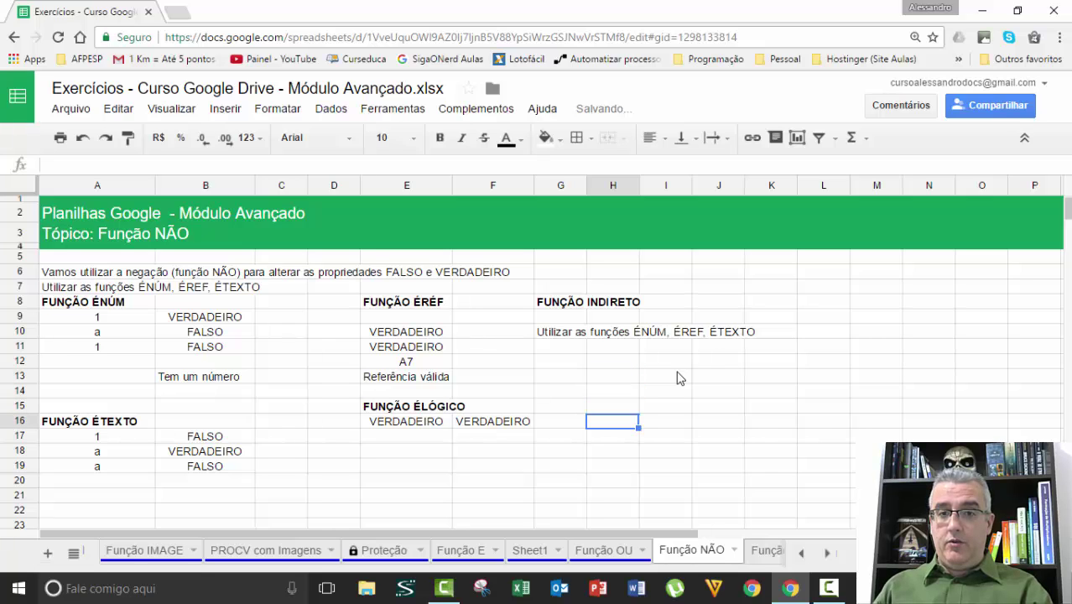
{"action": "type", "text": "1"}
{"action": "key", "text": "Return"}
{"action": "type", "text": "2"}
{"action": "key", "text": "Return"}
Enter the formula =ÉIMPAR(H16) in cell I16 and widen column I to fit the result.
{"action": "key", "text": "Up"}
{"action": "key", "text": "Up"}
{"action": "key", "text": "Right"}
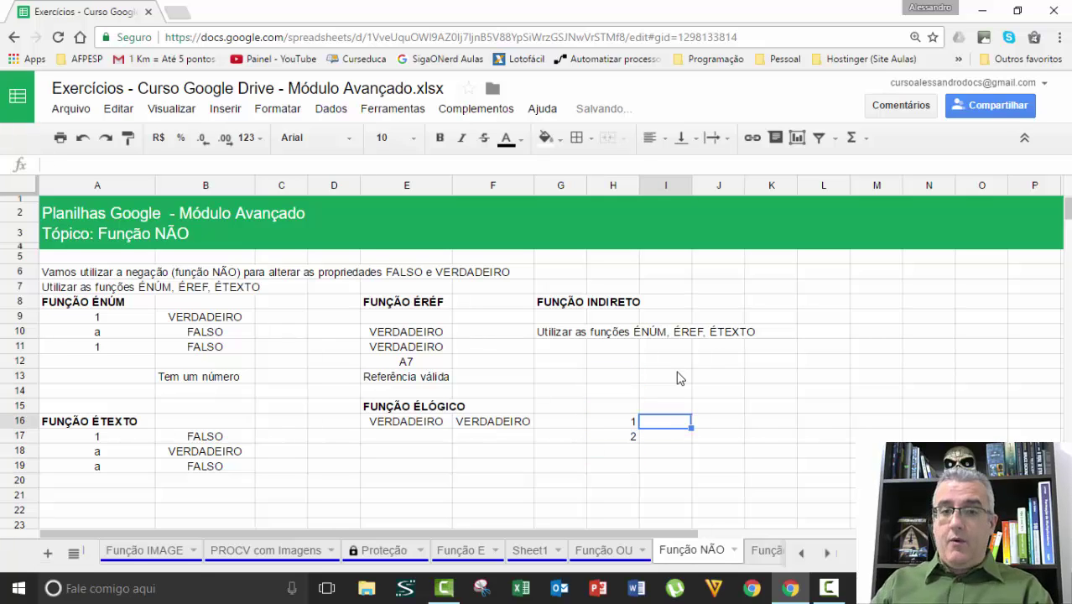
{"action": "type", "text": "=ÉIMP"}
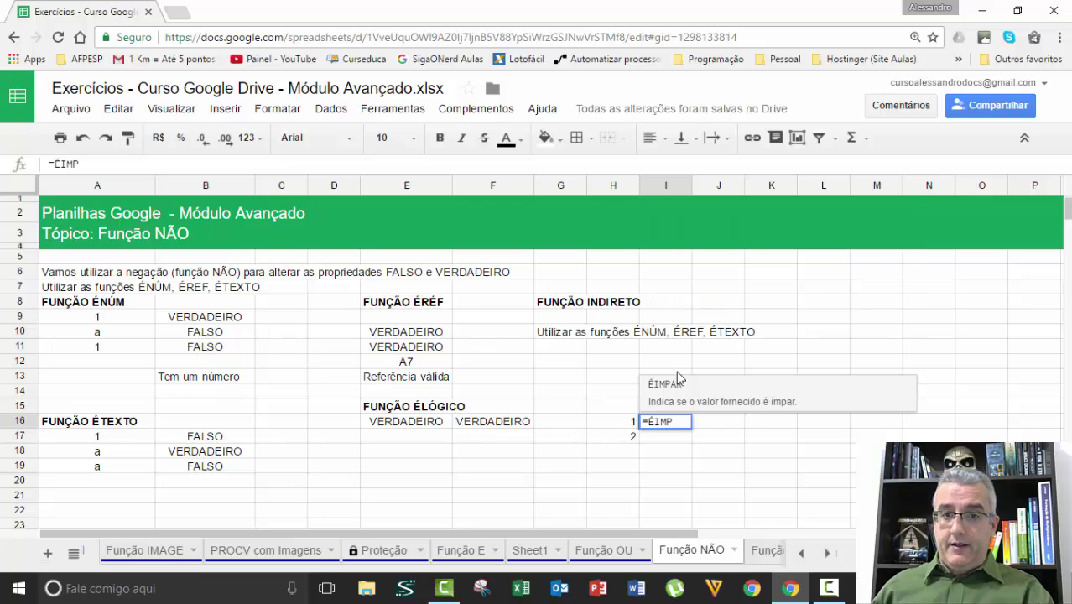
{"action": "left_click", "coordinate": [741, 408]}
{"action": "left_click", "coordinate": [633, 423]}
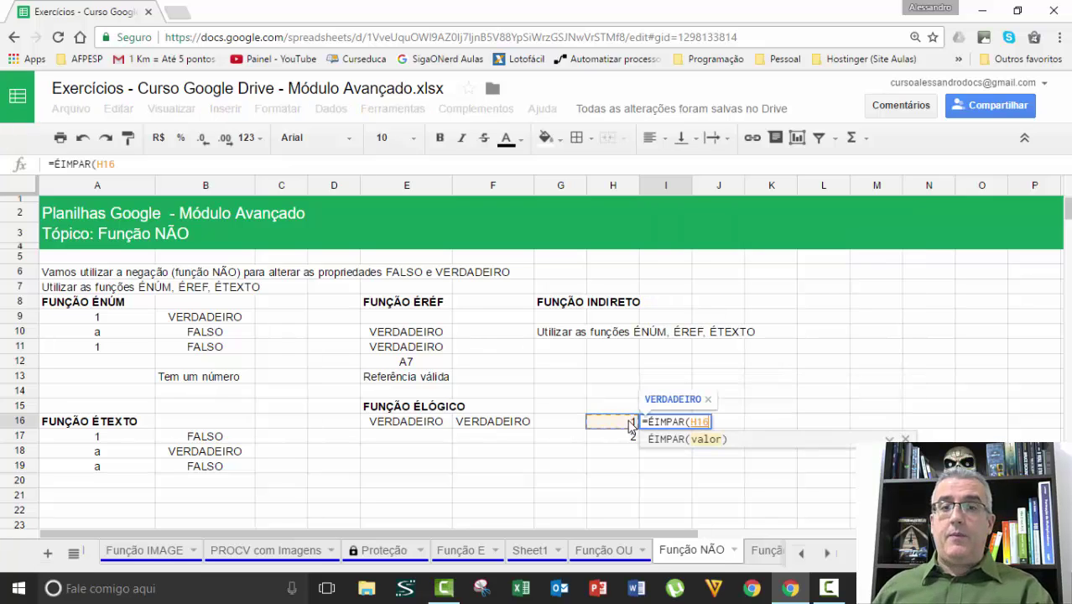
{"action": "key", "text": "Return"}
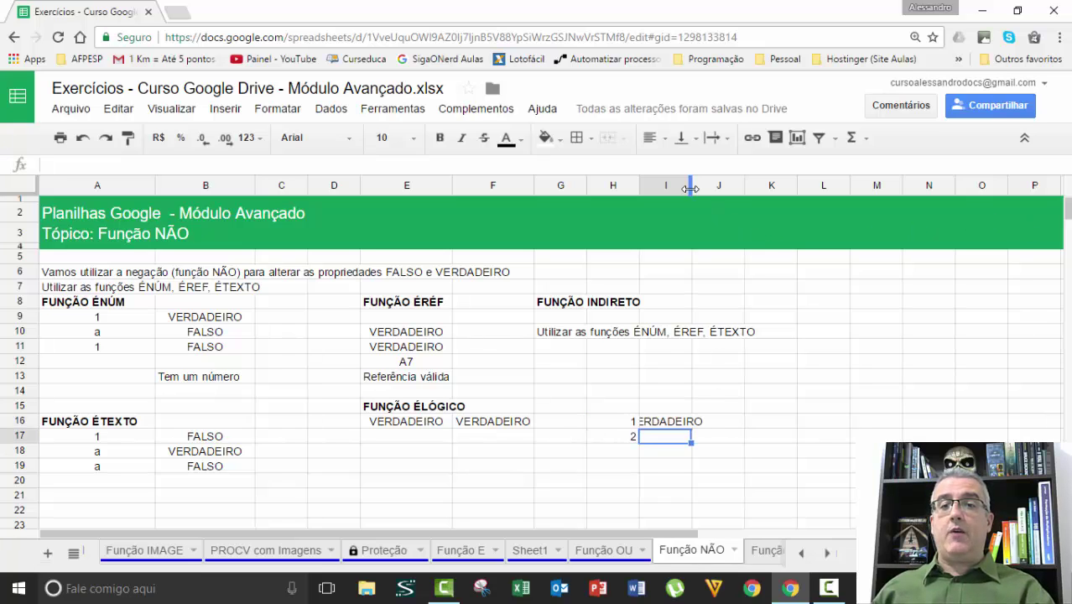
{"action": "left_click_drag", "start_coordinate": [689, 188], "coordinate": [734, 189]}
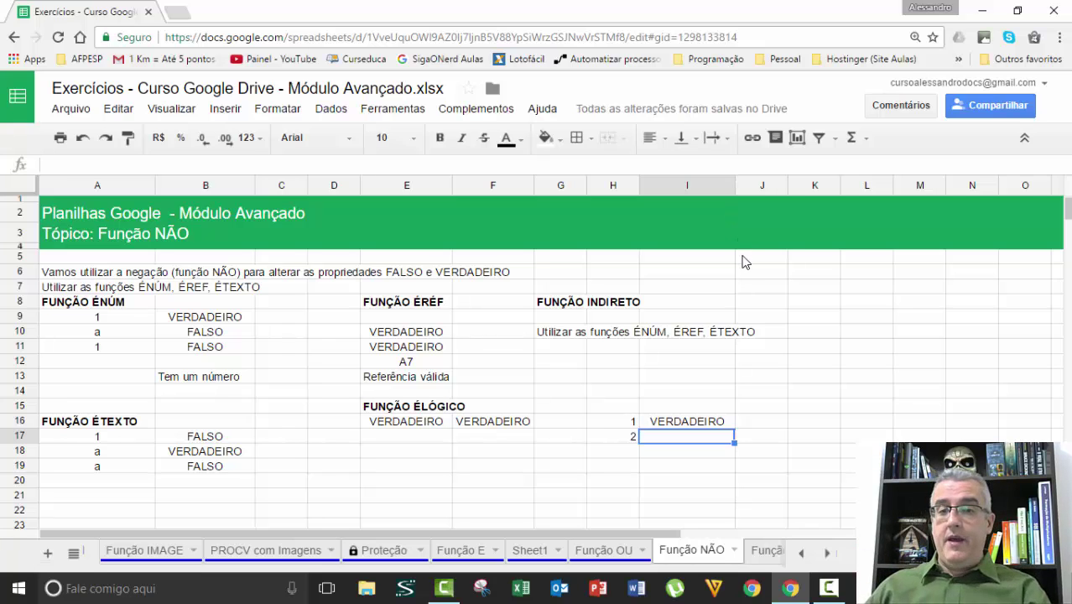
Enter the formula =ÉIMPAR(H17) in cell I17.
{"action": "type", "text": "=éim"}
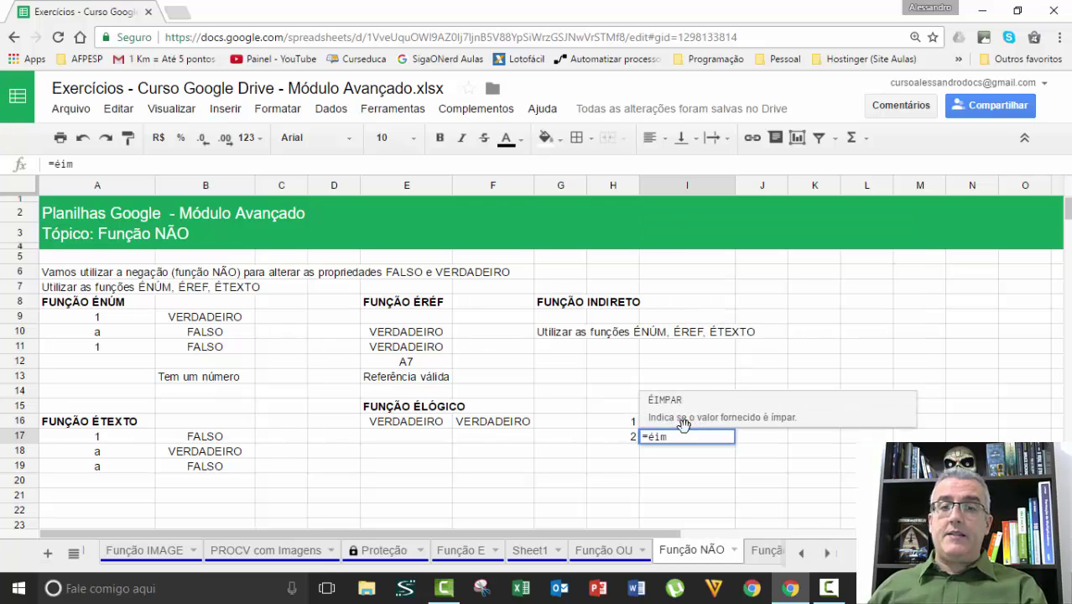
{"action": "left_click", "coordinate": [671, 422]}
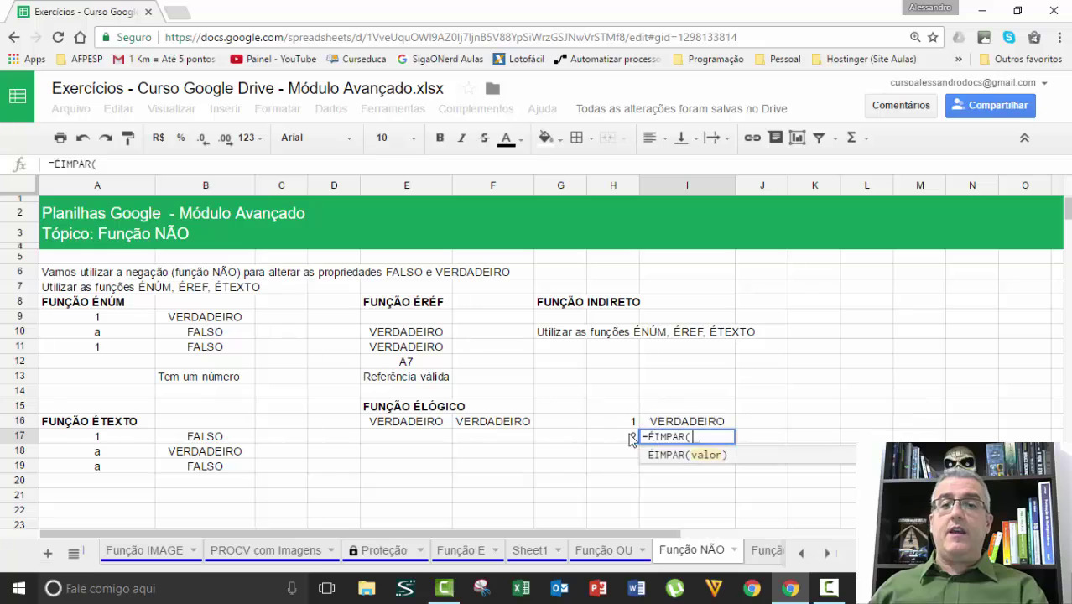
{"action": "key", "text": "Left"}
{"action": "key", "text": "Return"}
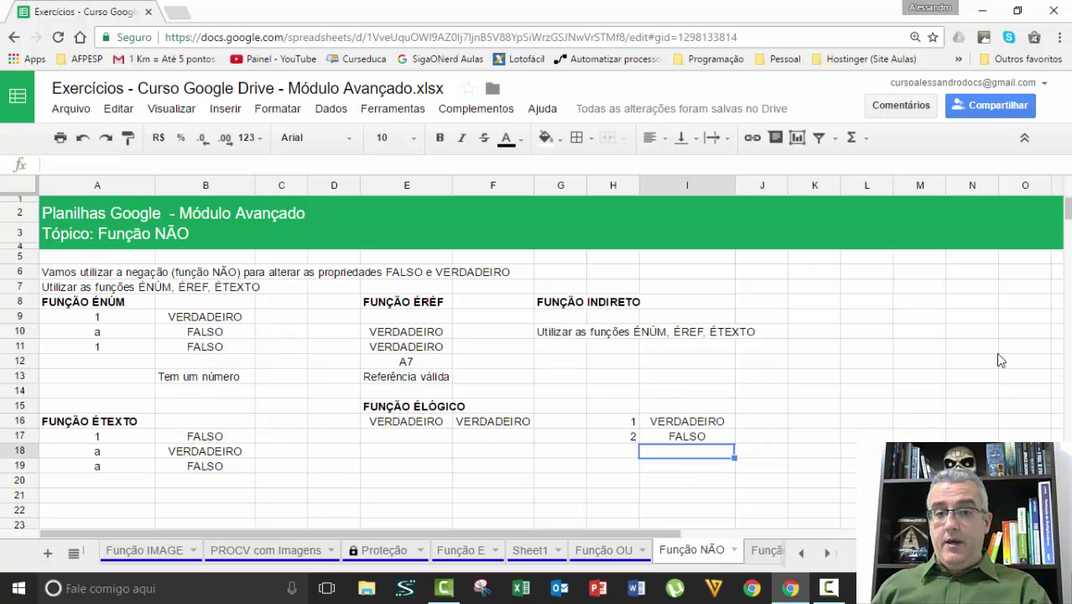
Enter the heading FUNÇÃO ÉIMPAR in cell I15.
{"action": "key", "text": "Up"}
{"action": "key", "text": "Up"}
{"action": "key", "text": "Up"}
{"action": "type", "text": "FUNÇÃO "}
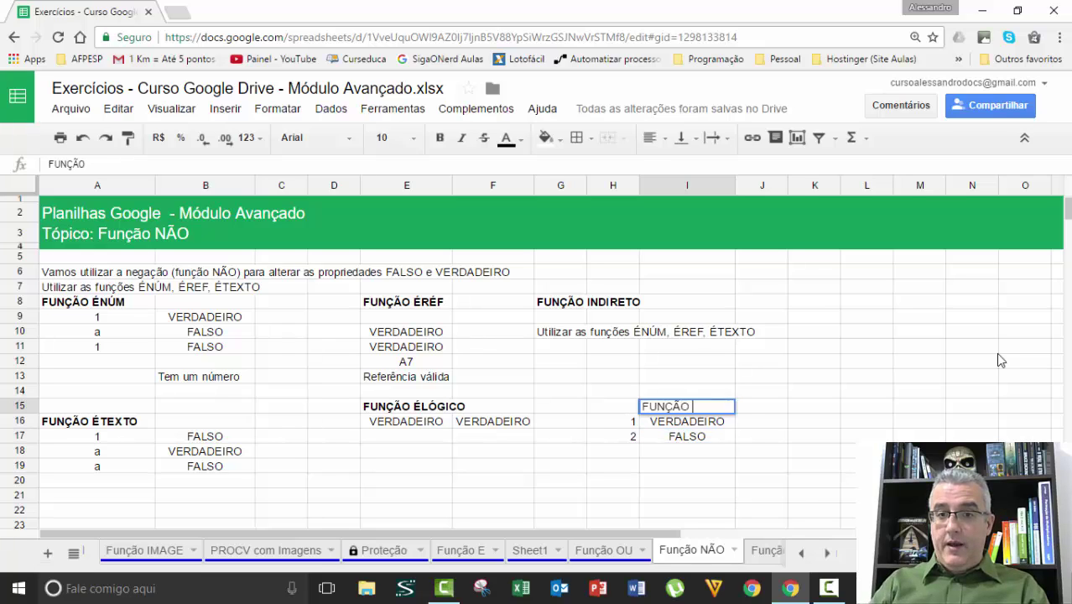
{"action": "type", "text": "ÉIMPAR"}
{"action": "key", "text": "Return"}
Enter the heading FUNÇÃO ÉPAR in cell J15 and widen column J to fit it.
{"action": "key", "text": "Up"}
{"action": "key", "text": "Right"}
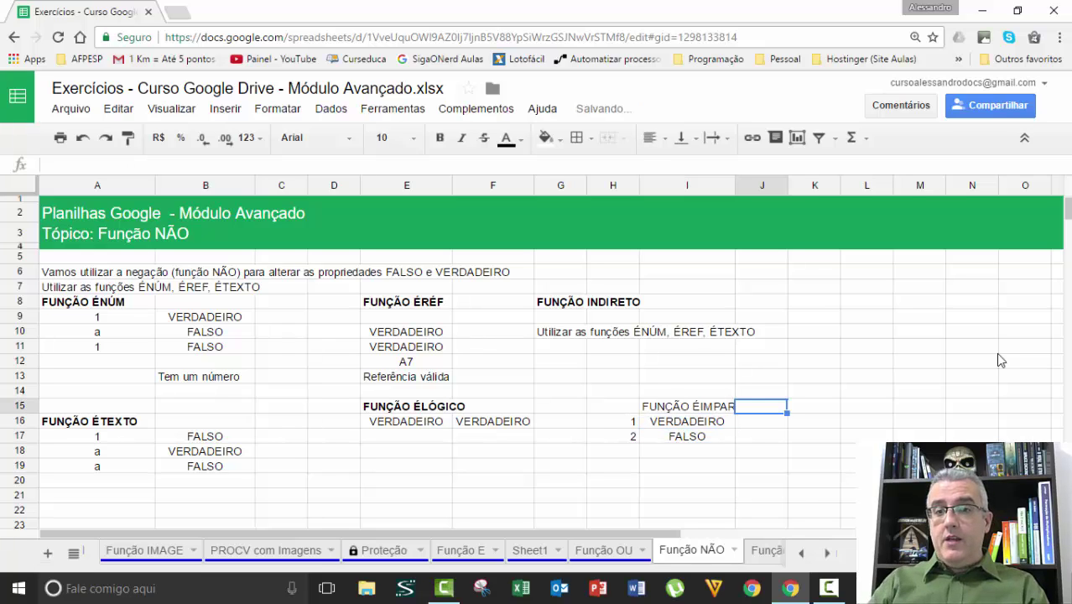
{"action": "type", "text": "FUNÇÃO É"}
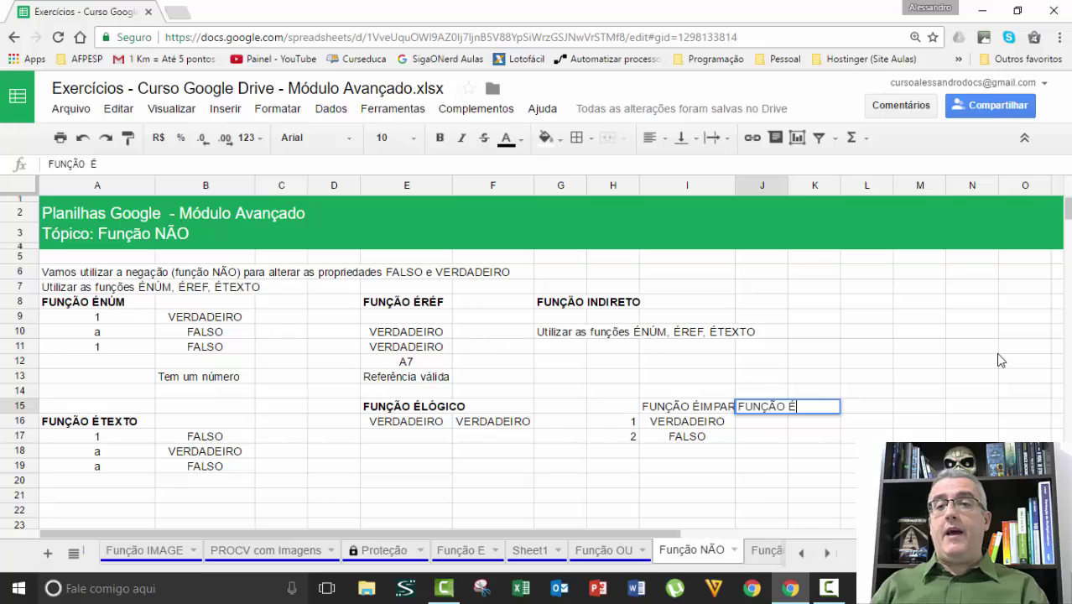
{"action": "type", "text": "PAR"}
{"action": "key", "text": "Return"}
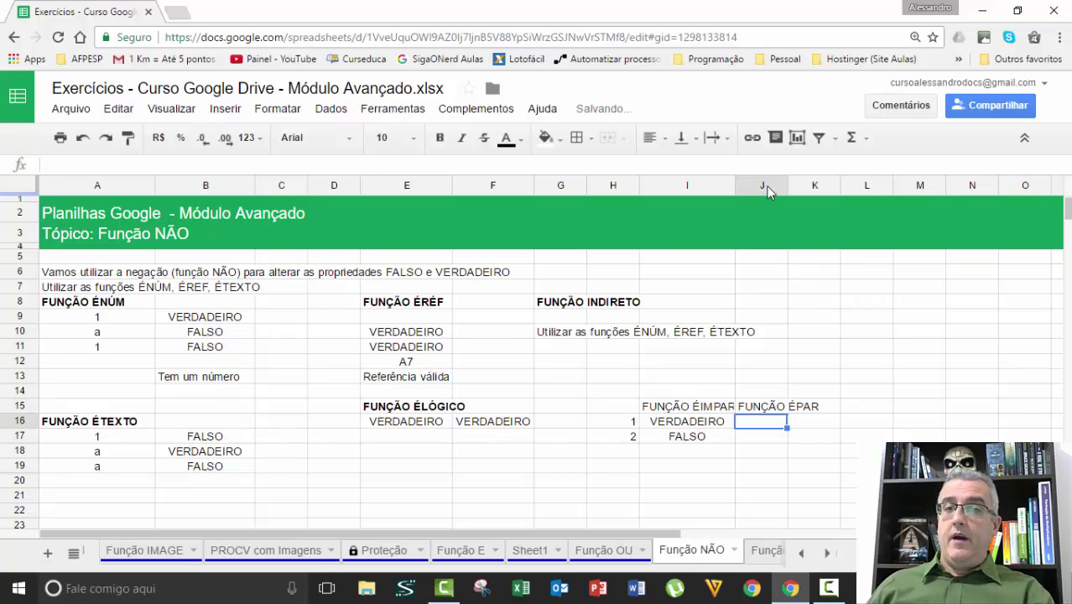
{"action": "left_click_drag", "start_coordinate": [788, 185], "coordinate": [827, 185]}
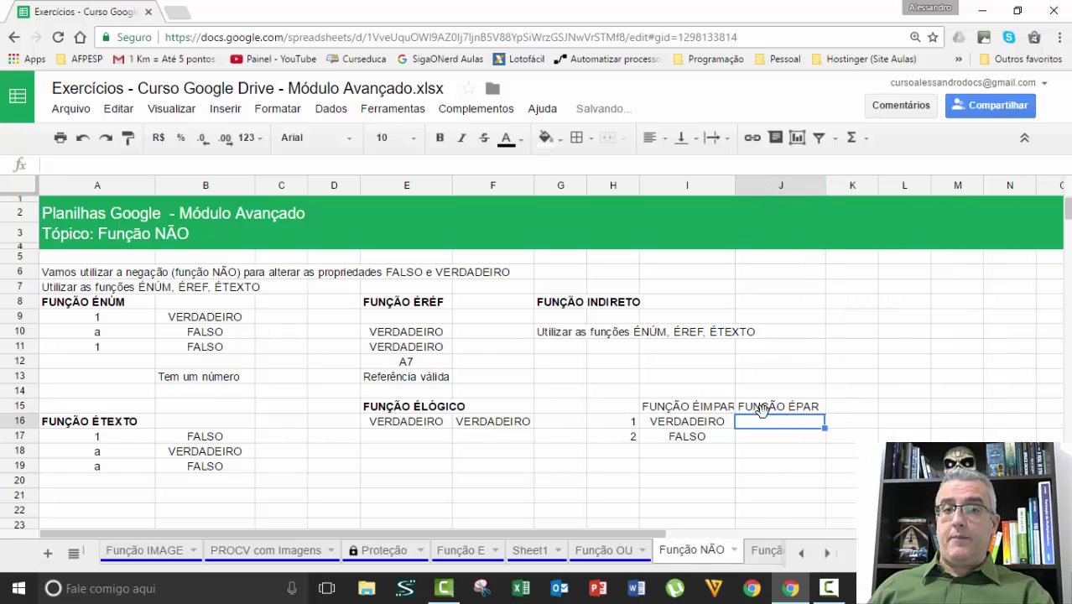
Make the headings in I15:J15 bold and widen column I to fit its heading.
{"action": "left_click_drag", "start_coordinate": [761, 409], "coordinate": [688, 407]}
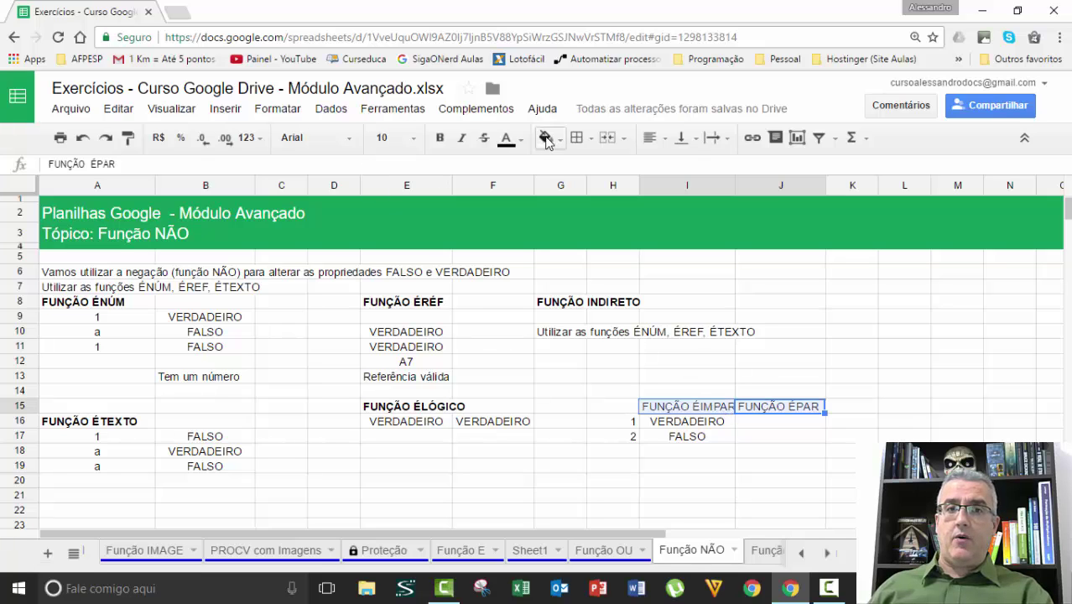
{"action": "left_click", "coordinate": [439, 137]}
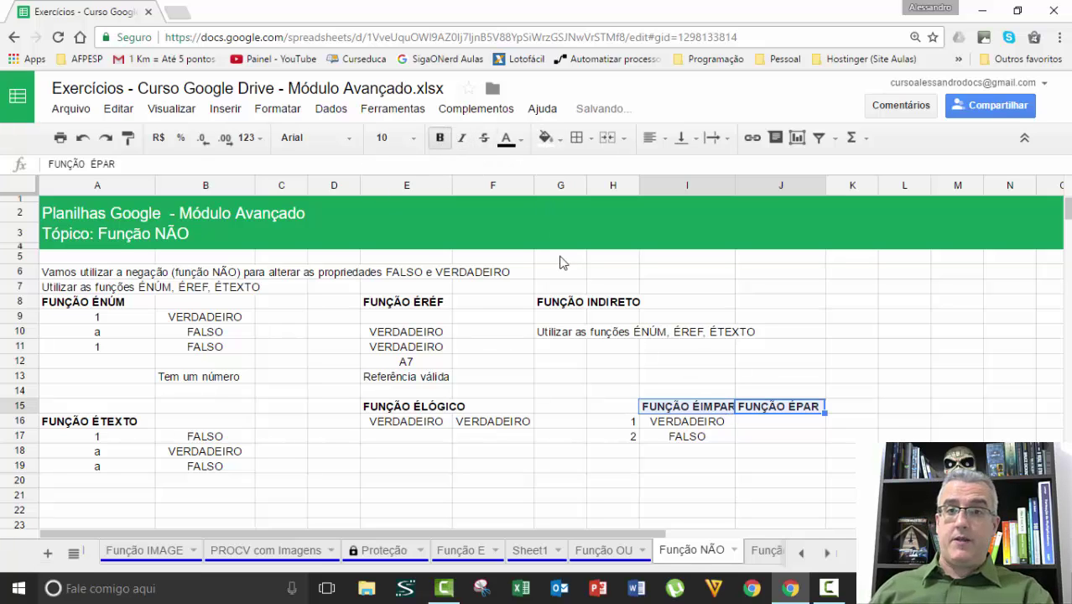
{"action": "left_click_drag", "start_coordinate": [734, 185], "coordinate": [747, 186]}
Enter the formula =ÉPAR(H16) in cell J16.
{"action": "left_click", "coordinate": [753, 433]}
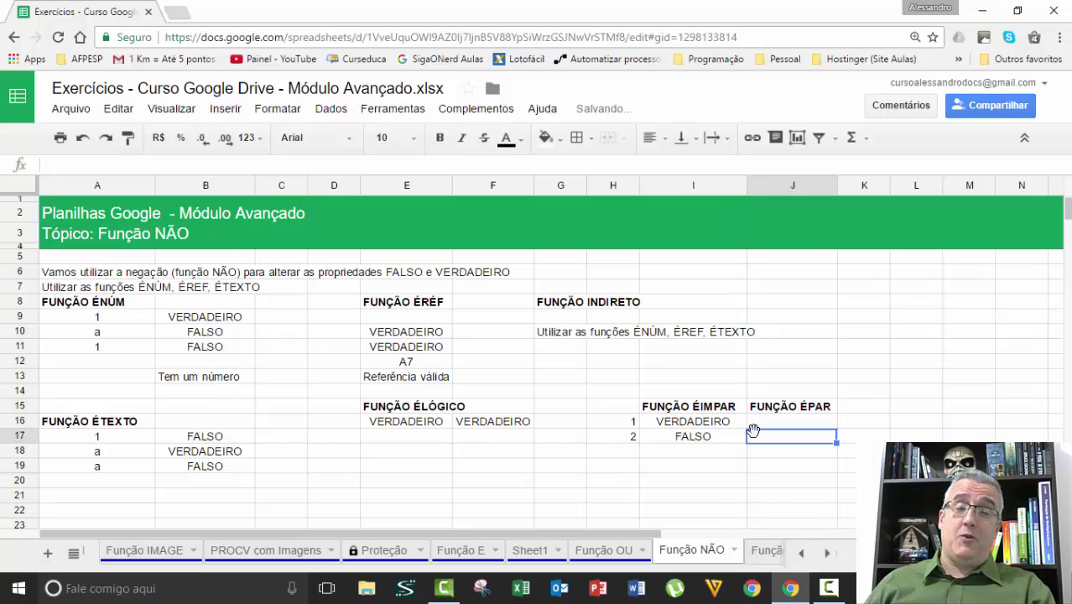
{"action": "left_click", "coordinate": [756, 424]}
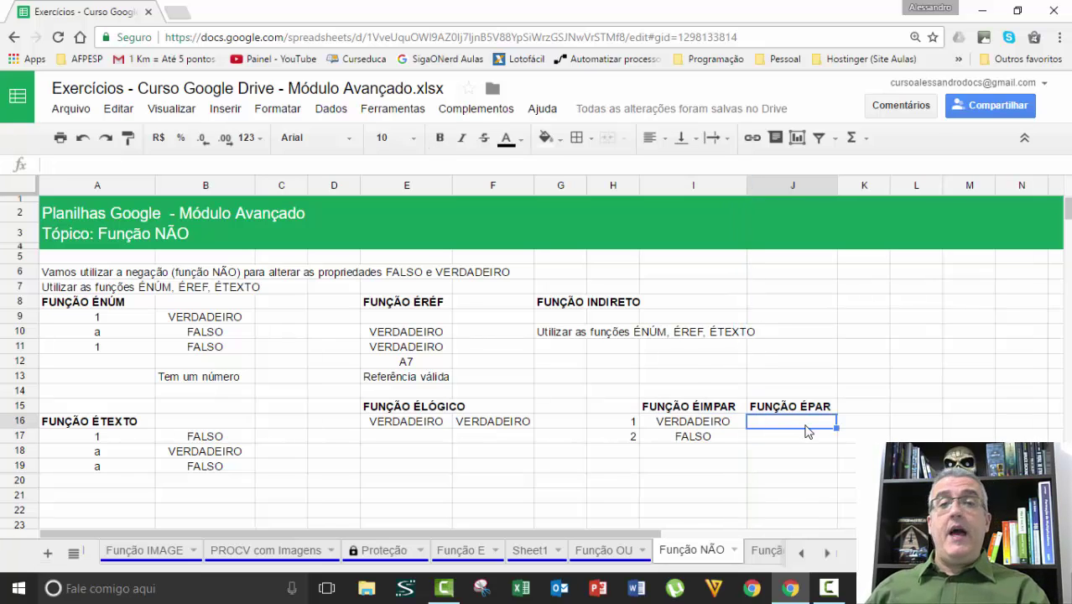
{"action": "type", "text": "="}
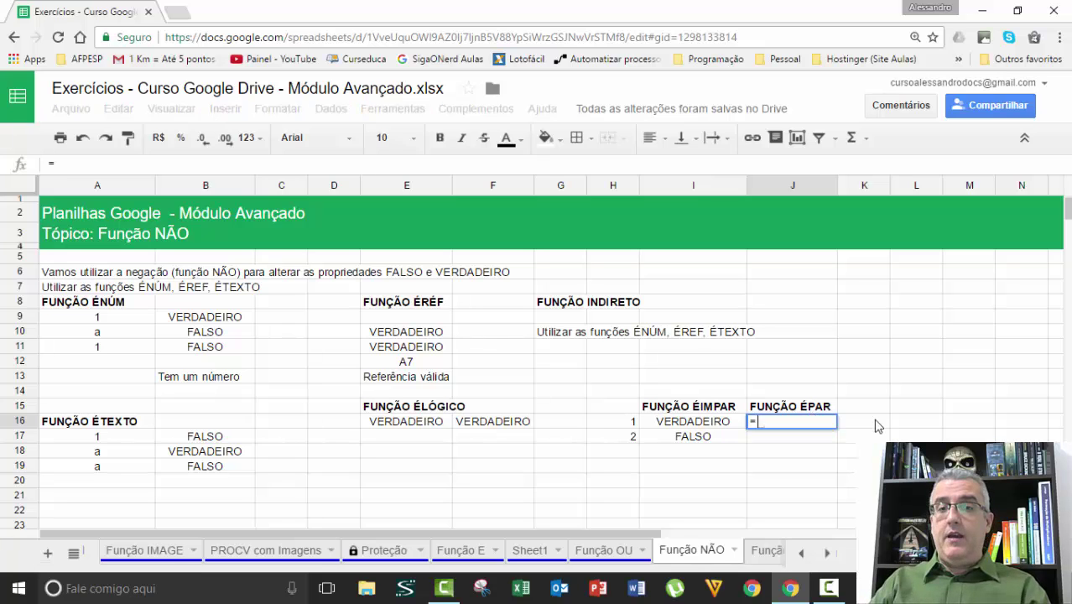
{"action": "type", "text": "ÉPAR("}
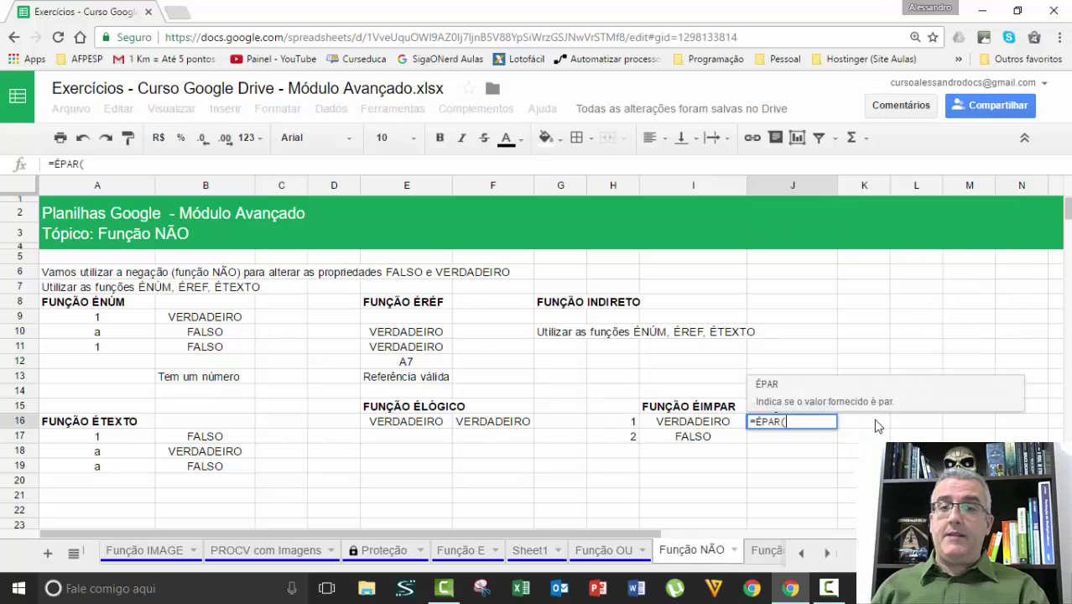
{"action": "left_click", "coordinate": [629, 422]}
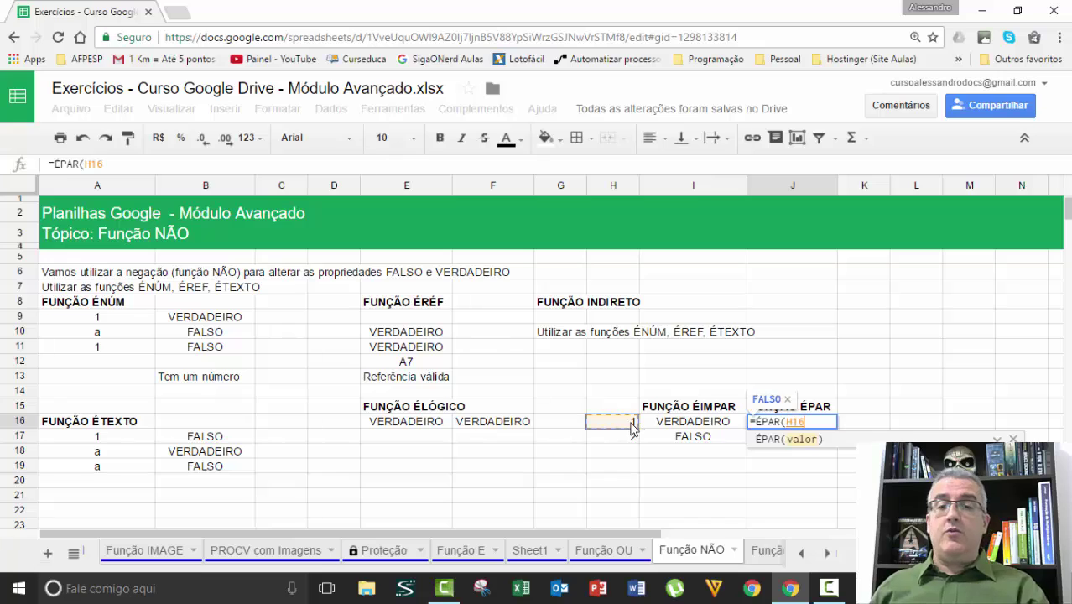
{"action": "key", "text": "Return"}
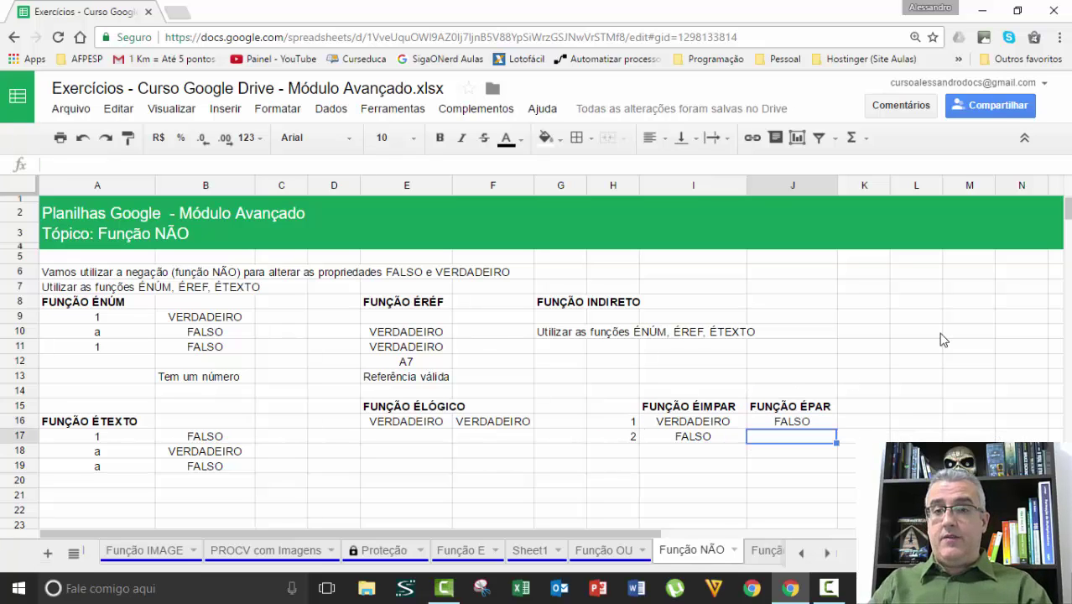
Enter an ÉPAR formula in cell J17 to run the even-number test for row 17.
{"action": "type", "text": "=ÉPAR("}
{"action": "key", "text": "Left"}
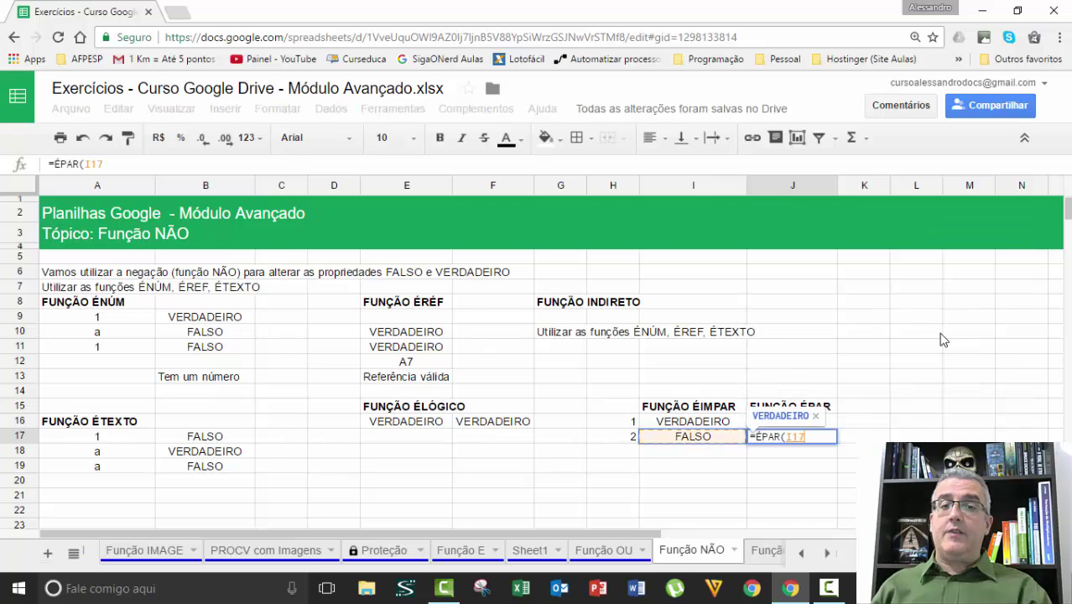
{"action": "key", "text": "Return"}
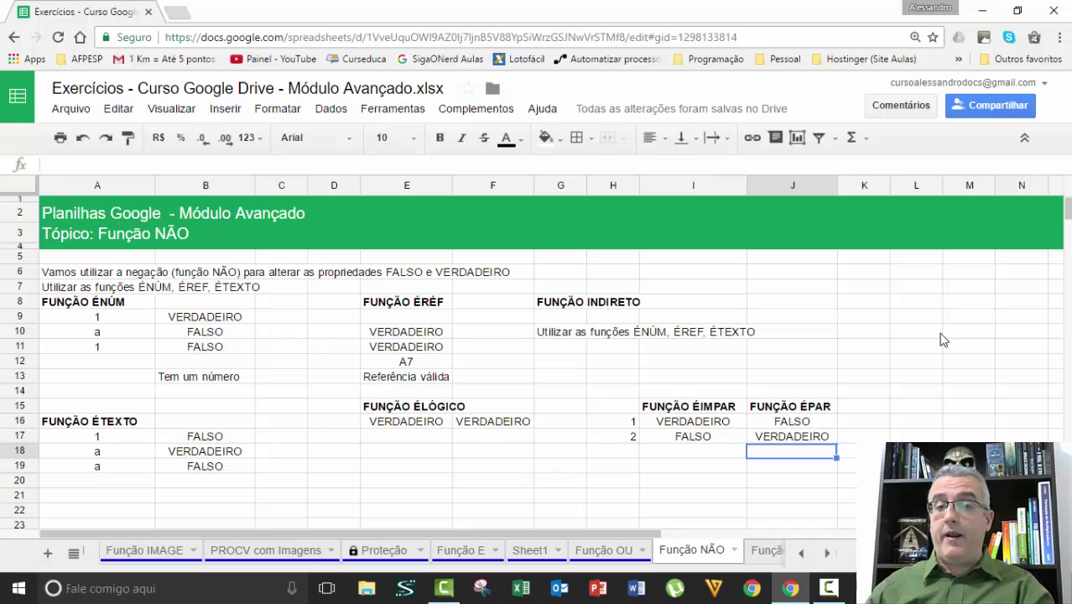
Review the suggested functions beginning with É by starting a formula in cell J12, and clear the cell.
{"action": "key", "text": "Up"}
{"action": "key", "text": "Up"}
{"action": "key", "text": "Up"}
{"action": "key", "text": "Up"}
{"action": "key", "text": "Up"}
{"action": "key", "text": "Up"}
{"action": "type", "text": "=É"}
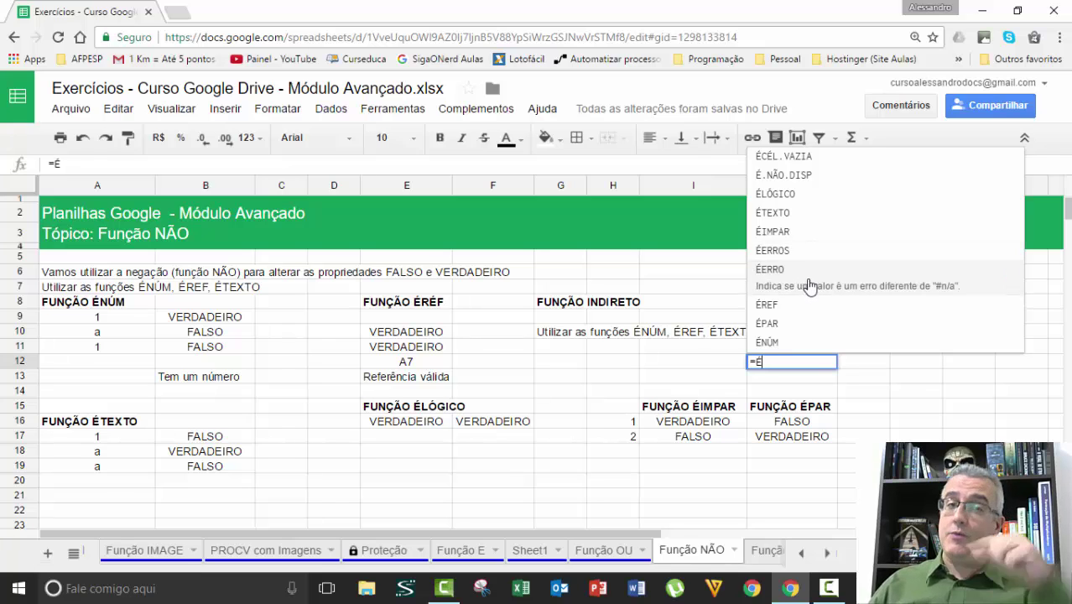
{"action": "key", "text": "Return"}
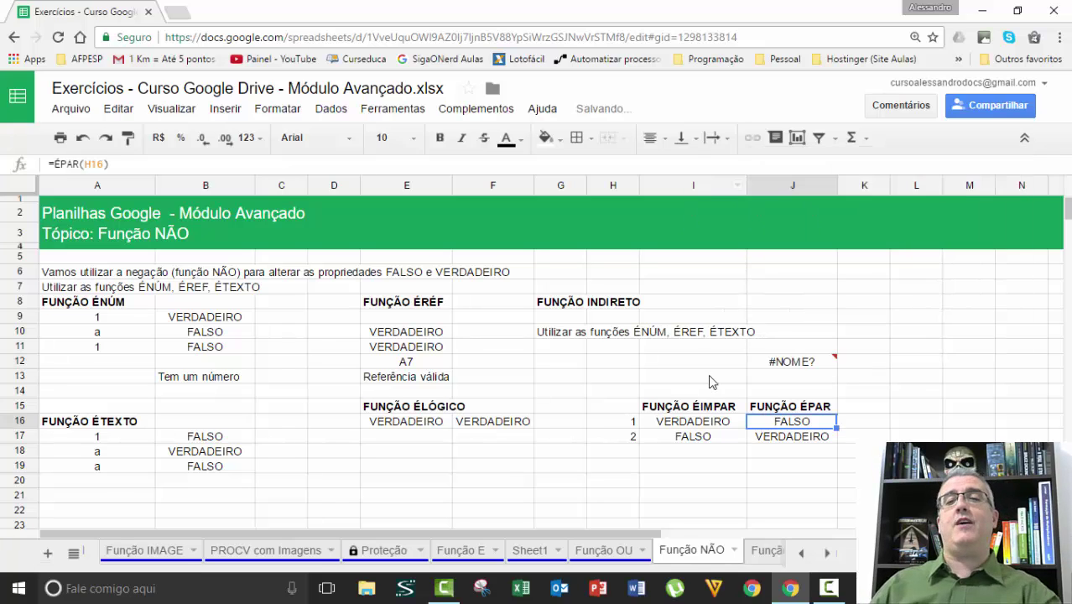
{"action": "left_click", "coordinate": [706, 375]}
{"action": "left_click", "coordinate": [775, 363]}
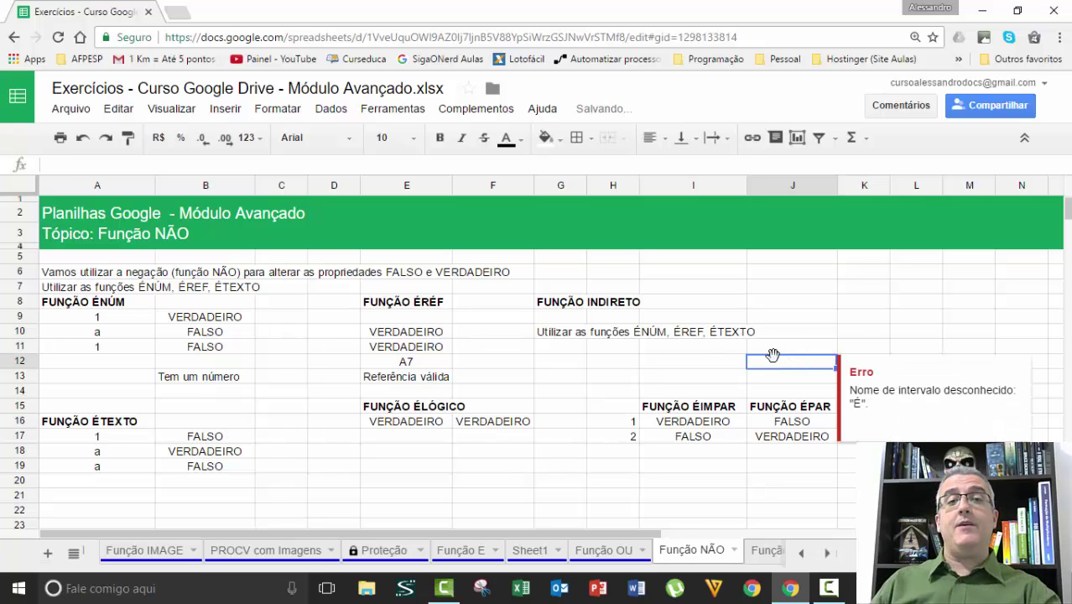
{"action": "key", "text": "Delete"}
{"action": "key", "text": "Up"}
{"action": "key", "text": "Up"}
{"action": "key", "text": "Left"}
{"action": "key", "text": "Left"}
{"action": "key", "text": "Left"}
{"action": "key", "text": "Left"}
{"action": "key", "text": "Left"}
{"action": "key", "text": "Left"}
{"action": "key", "text": "Left"}
{"action": "key", "text": "Left"}
{"action": "key", "text": "Left"}
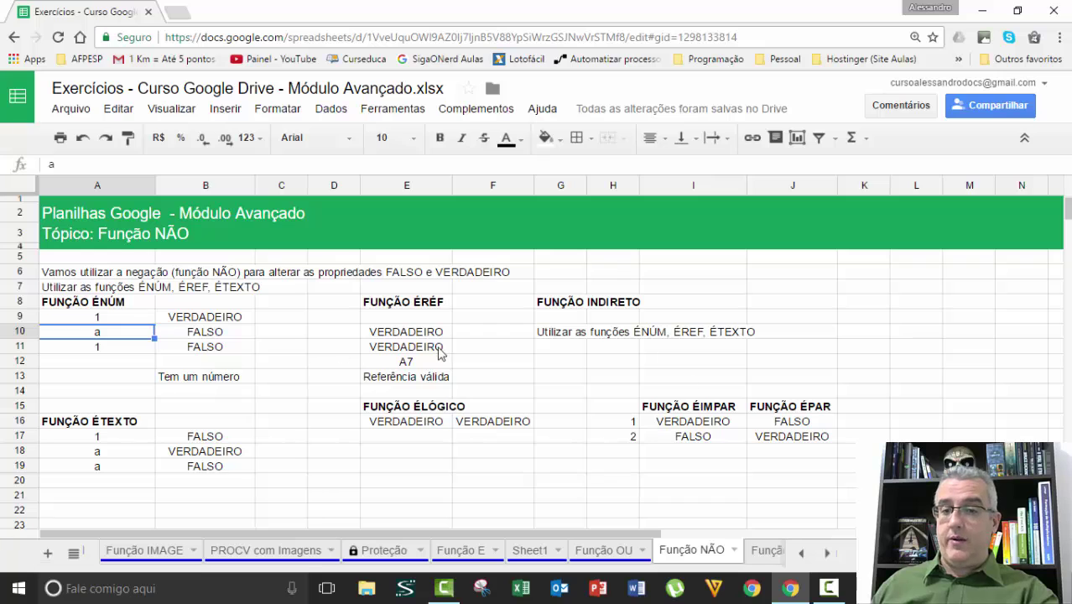
{"action": "left_click", "coordinate": [831, 588]}
{"action": "left_click", "coordinate": [839, 590]}
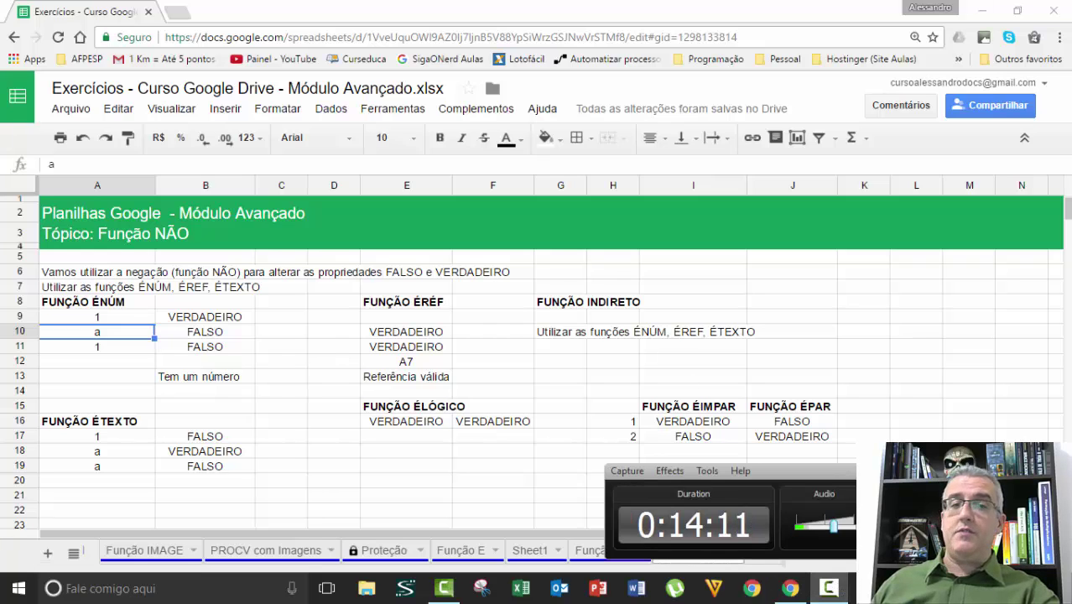